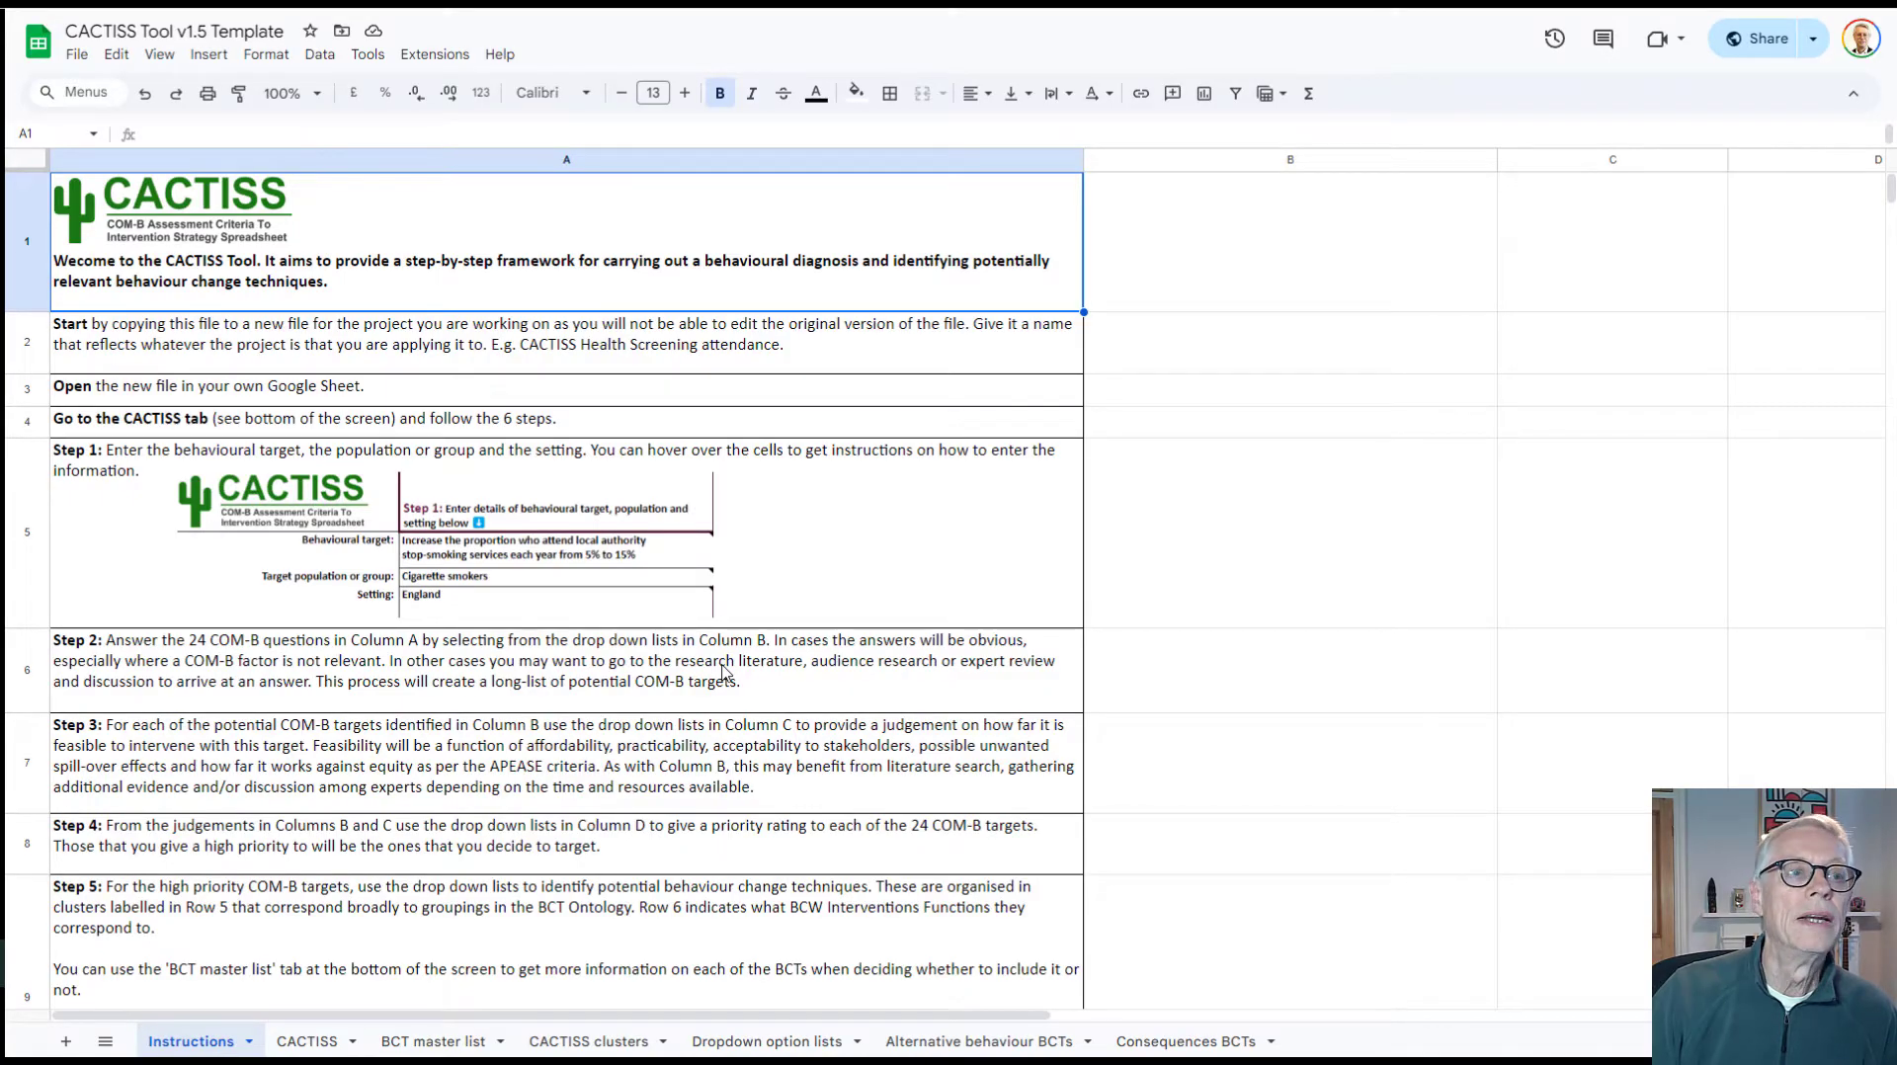
# Cancel the Make a copy dialog and stay in the 'CACTISS Tool v1.5 Smoking cessation' file.
pyautogui.click(77, 54)
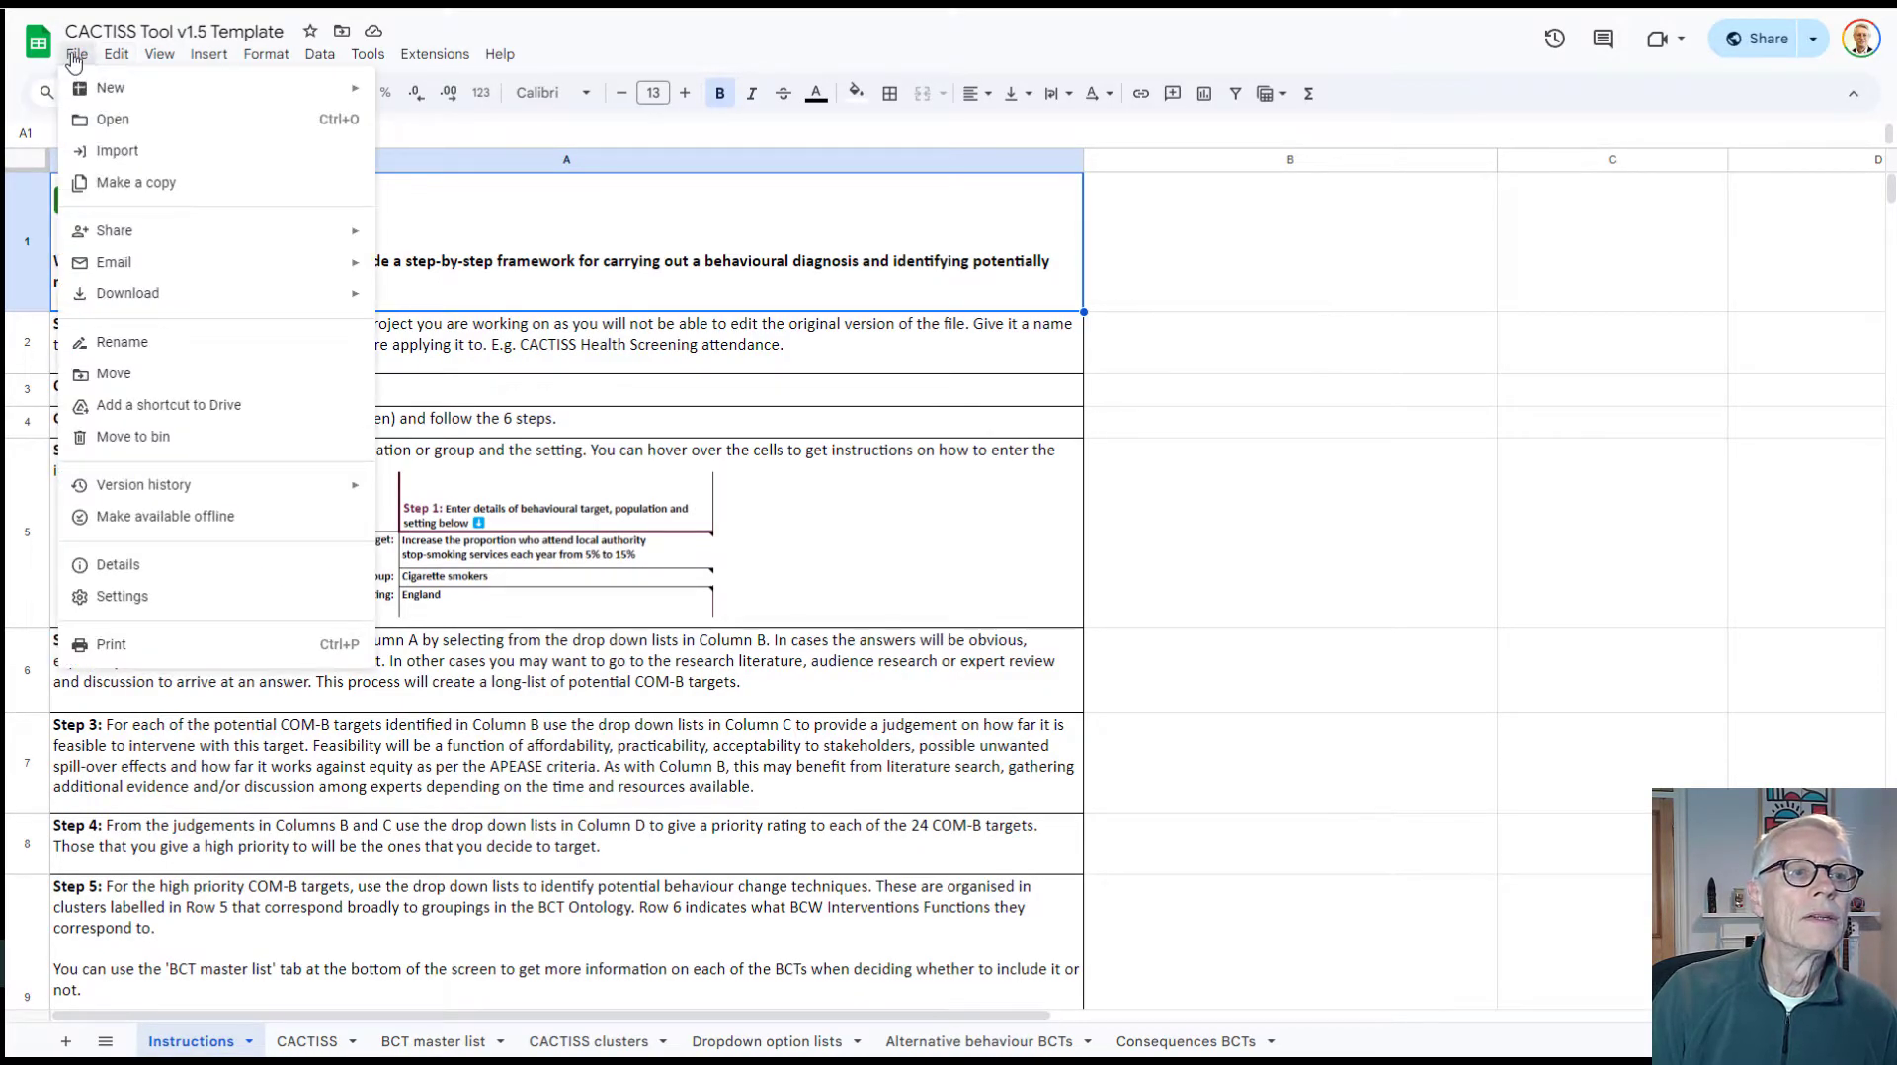
pyautogui.click(117, 183)
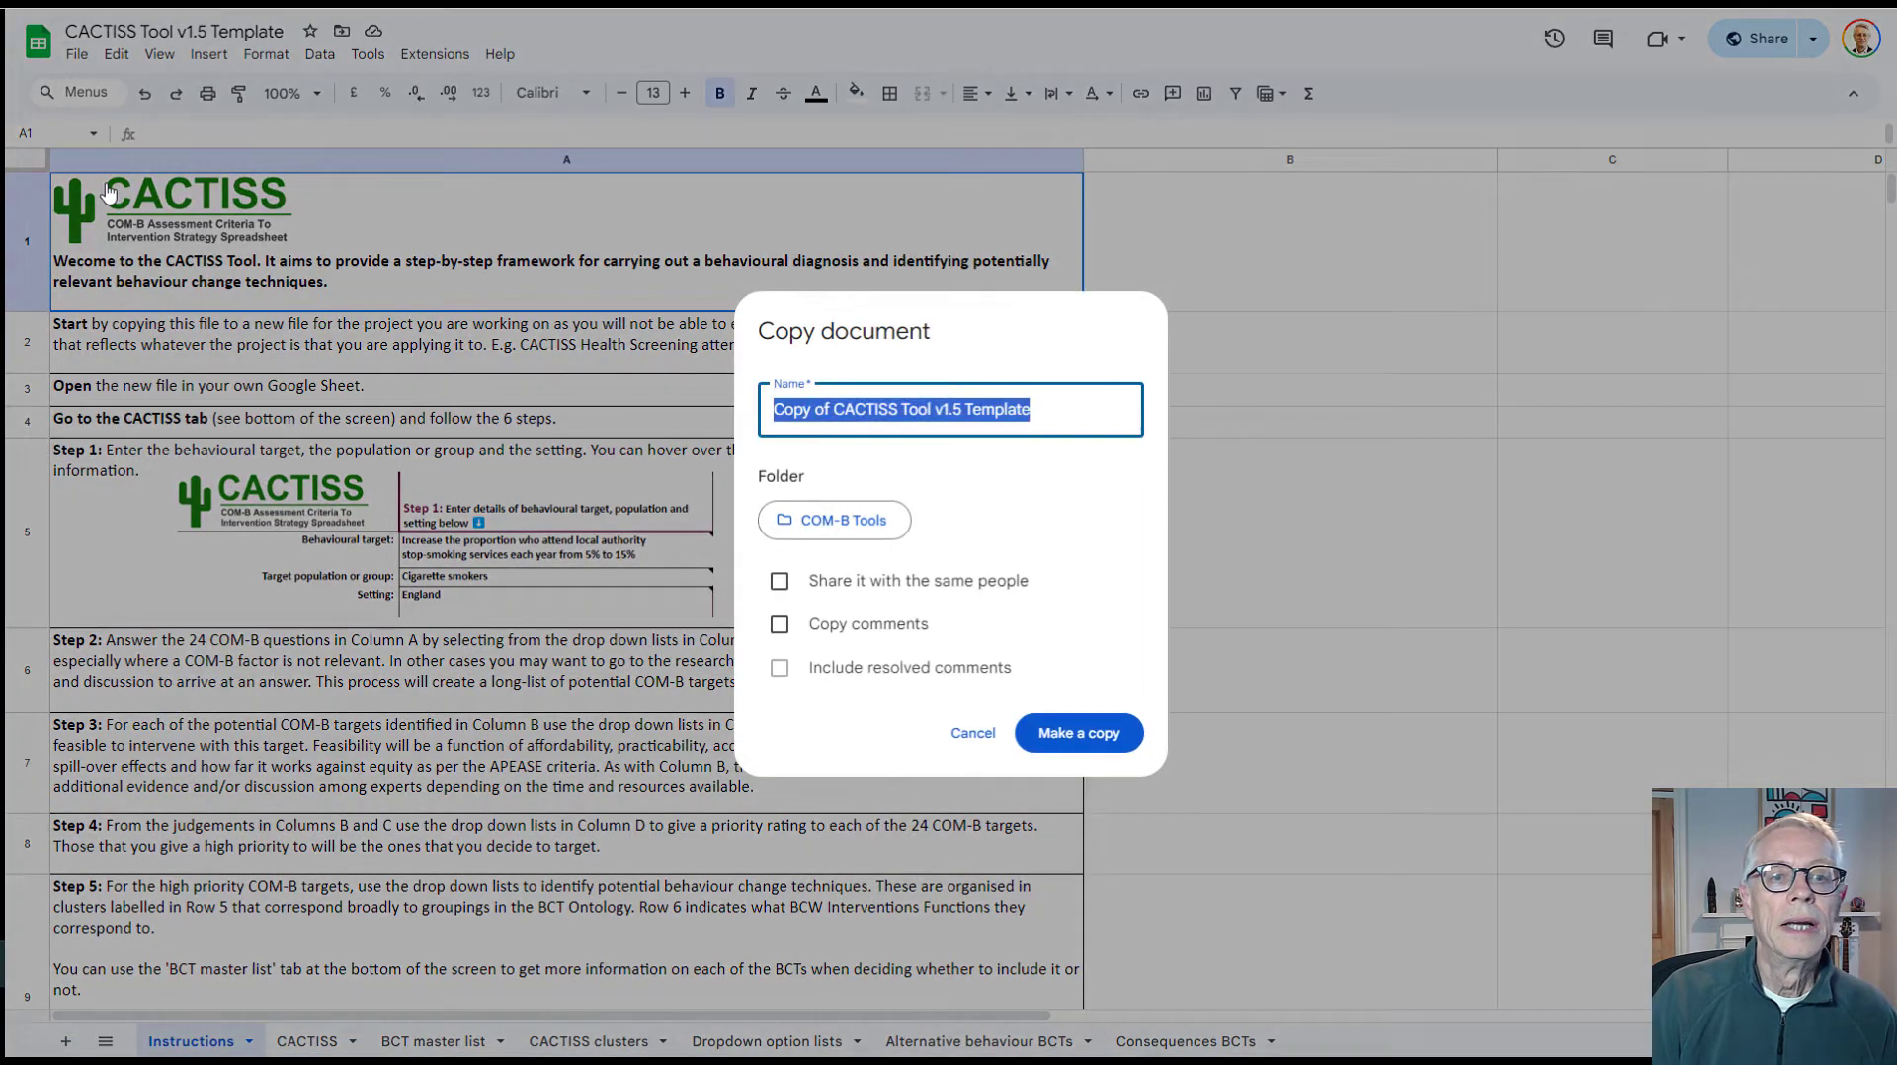
pyautogui.click(974, 735)
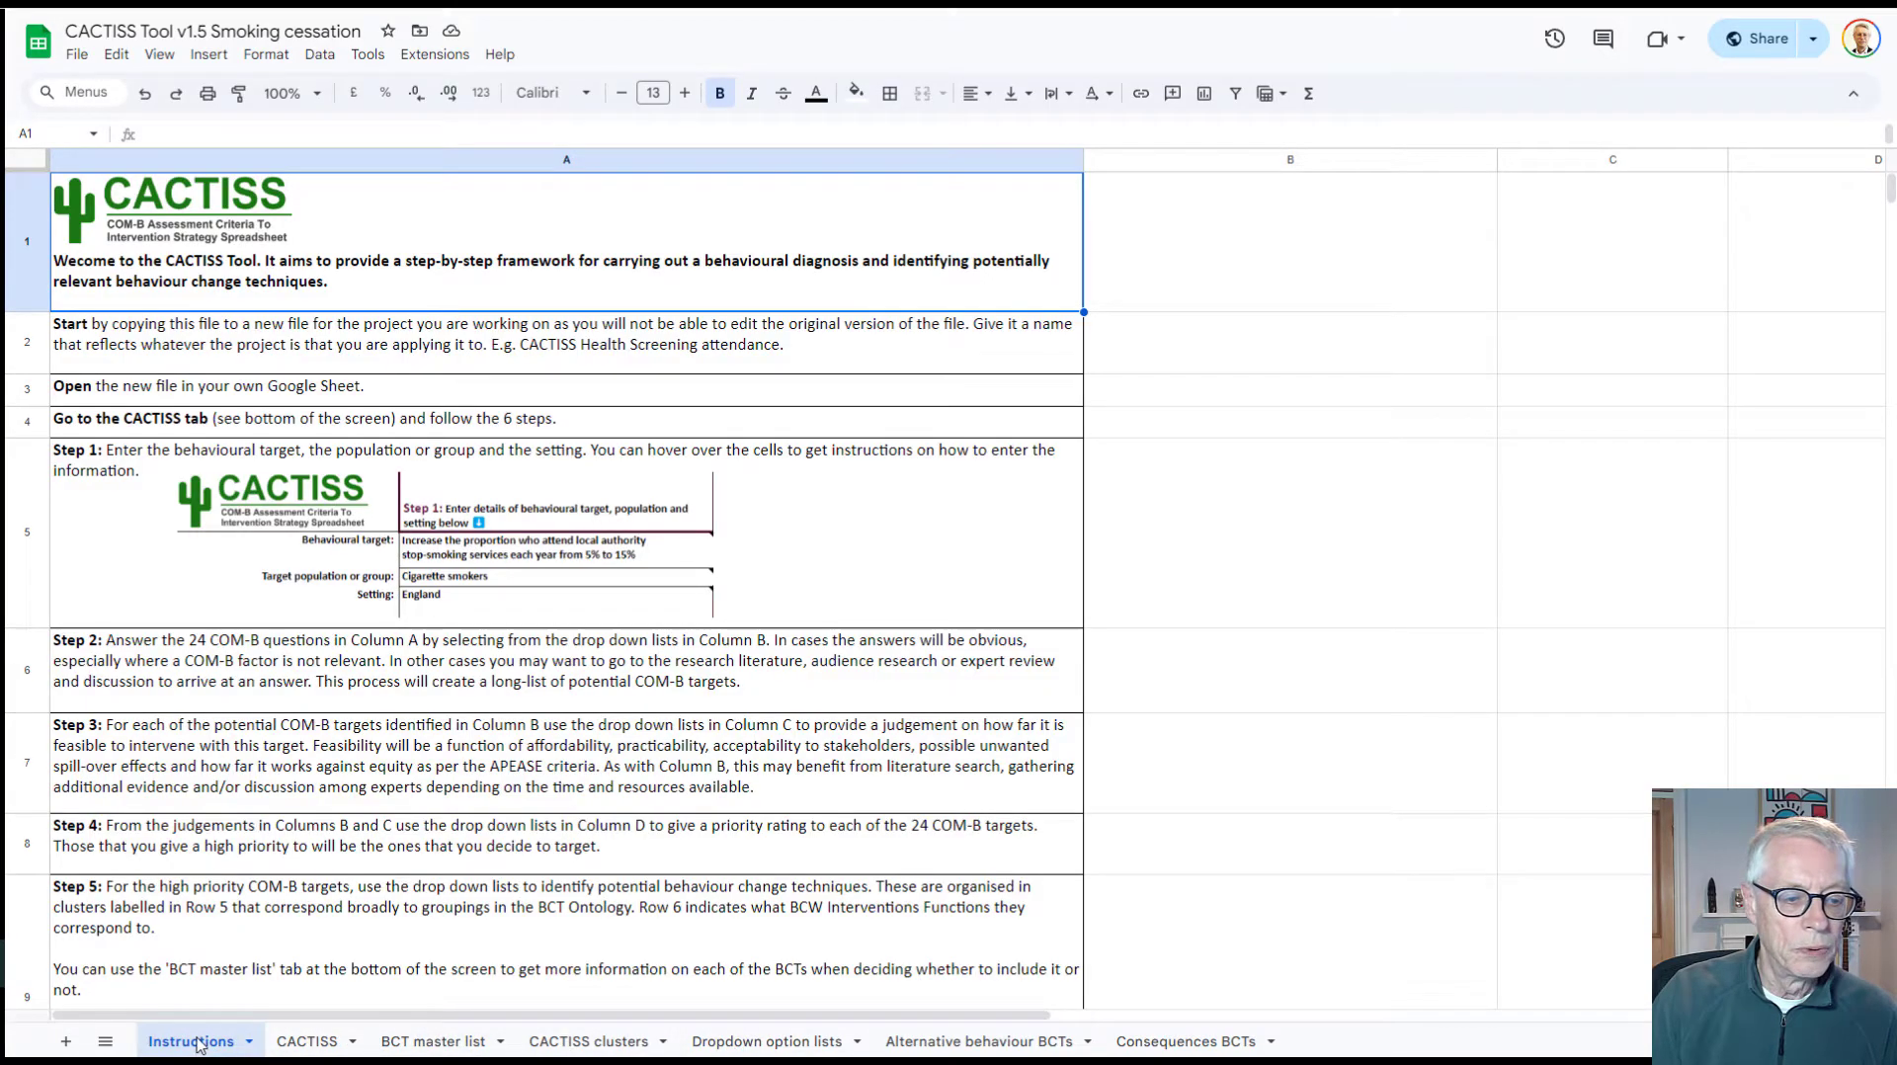
pyautogui.click(304, 1042)
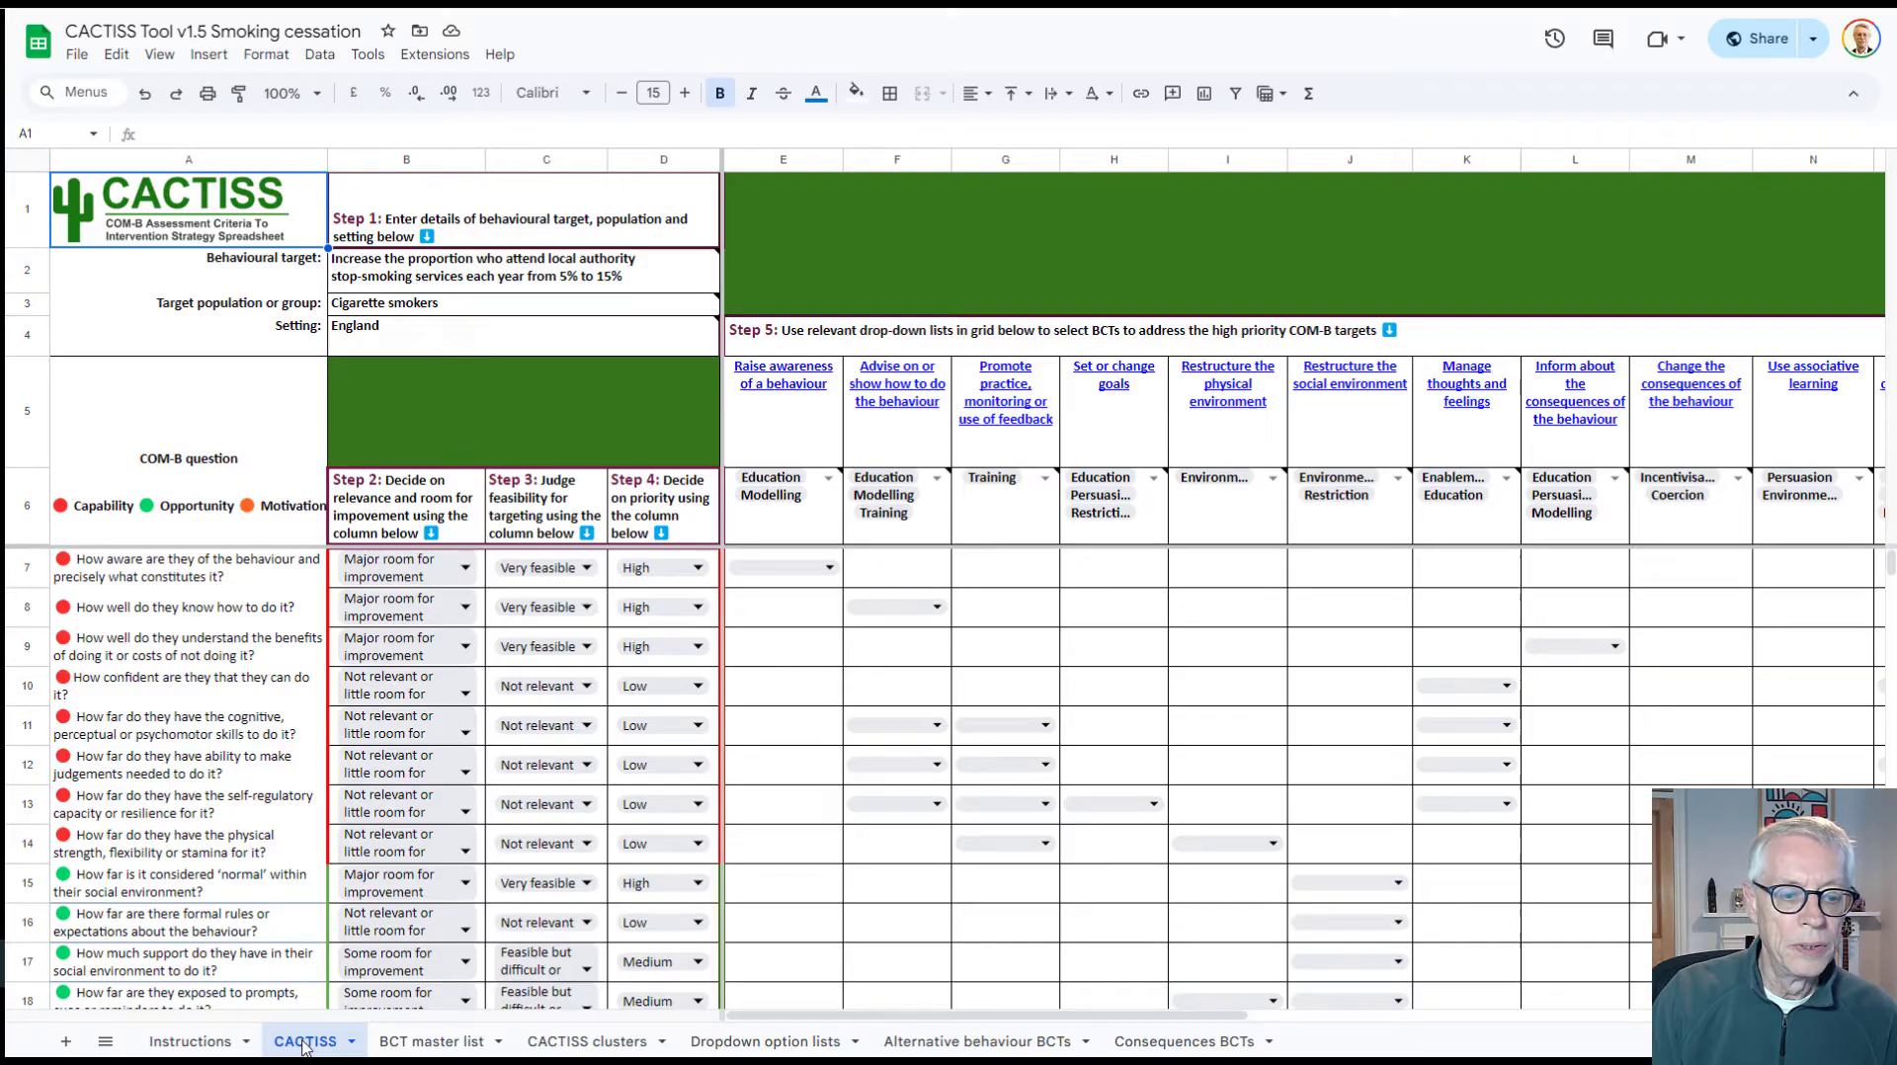
pyautogui.click(434, 1043)
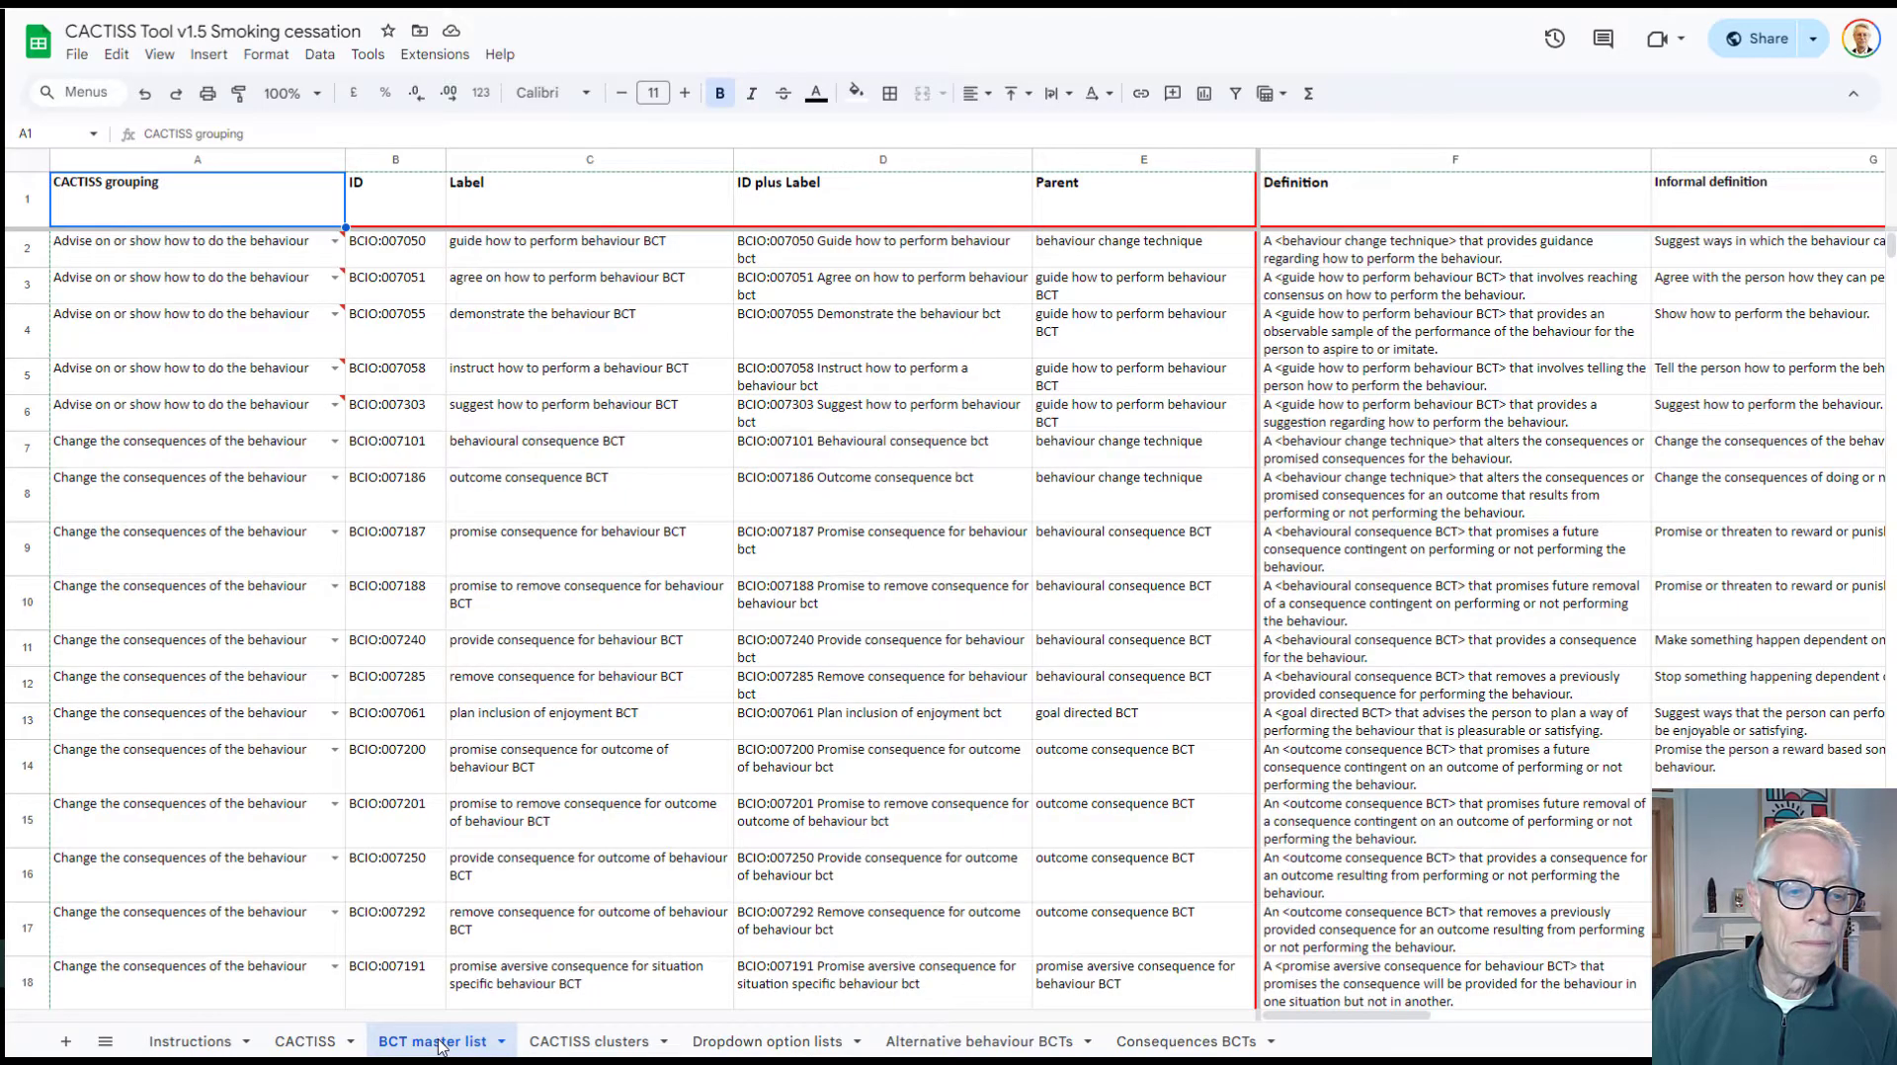
pyautogui.click(578, 1044)
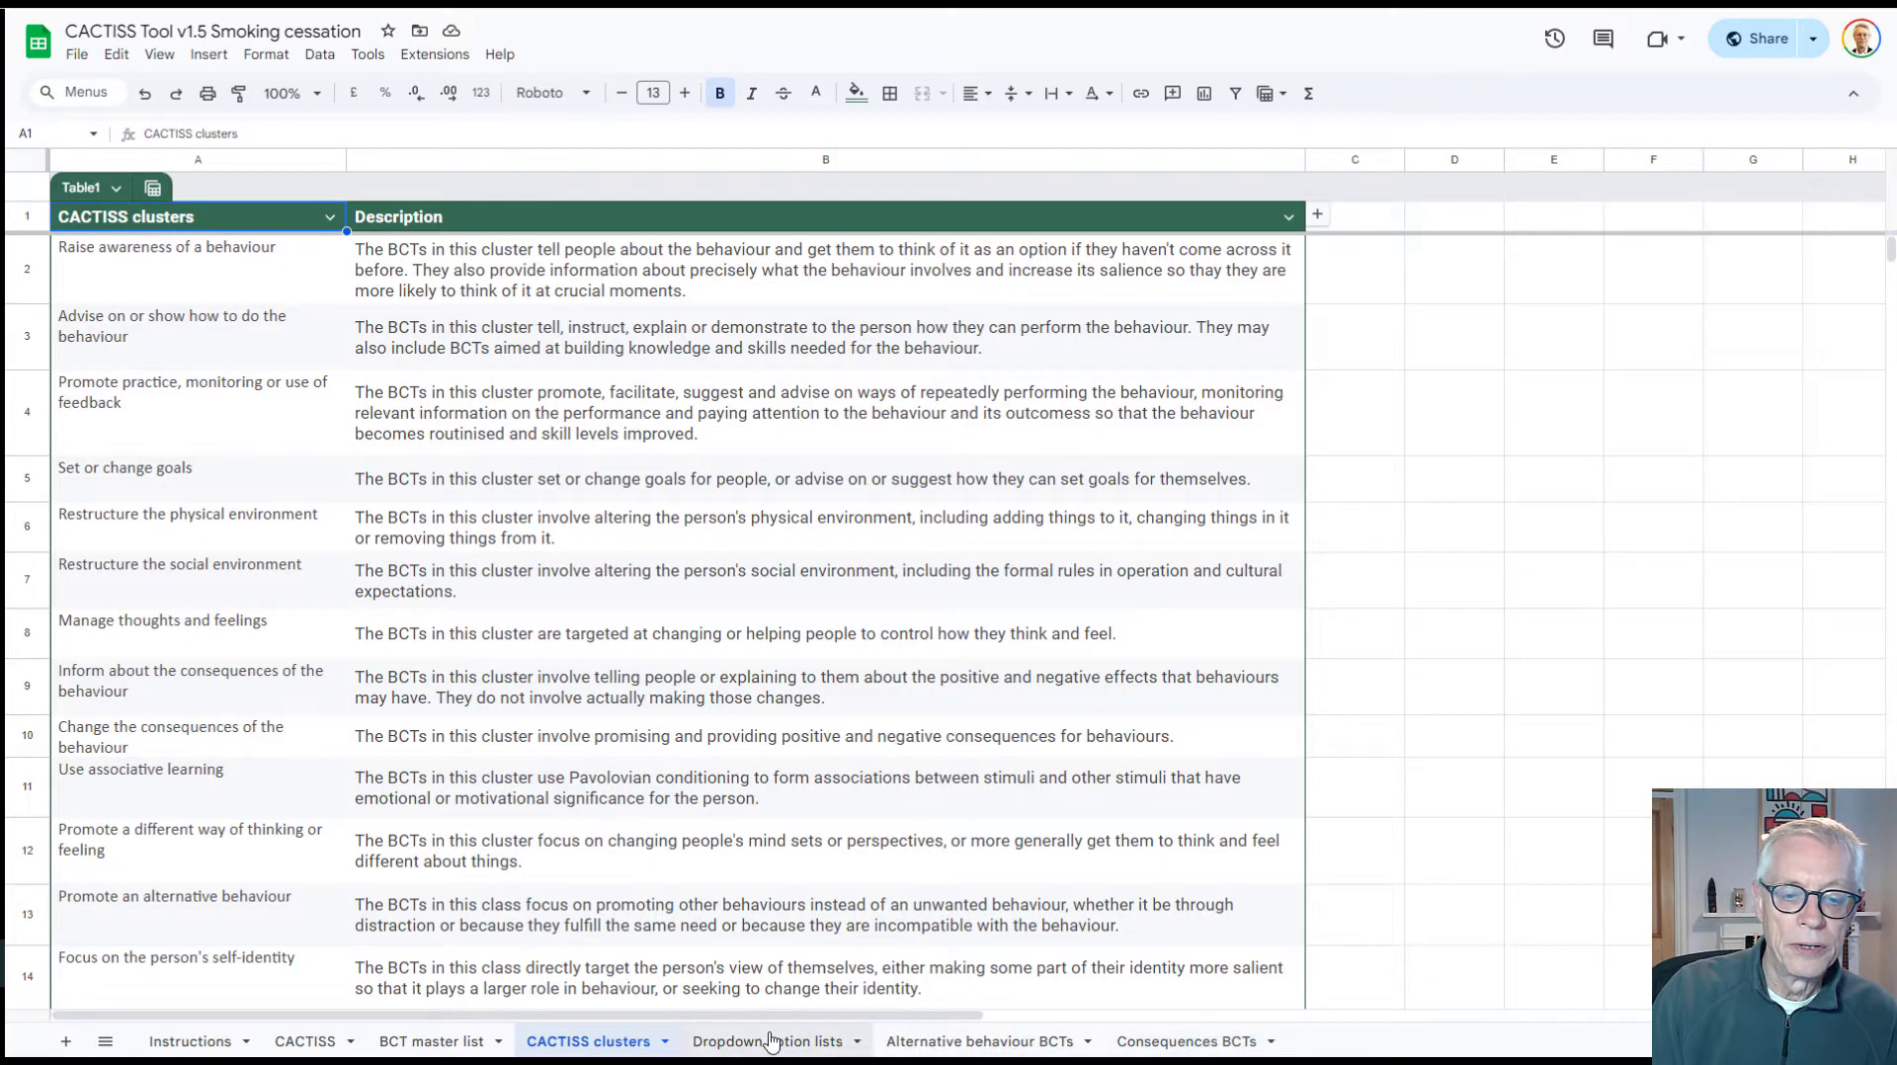
pyautogui.click(769, 1050)
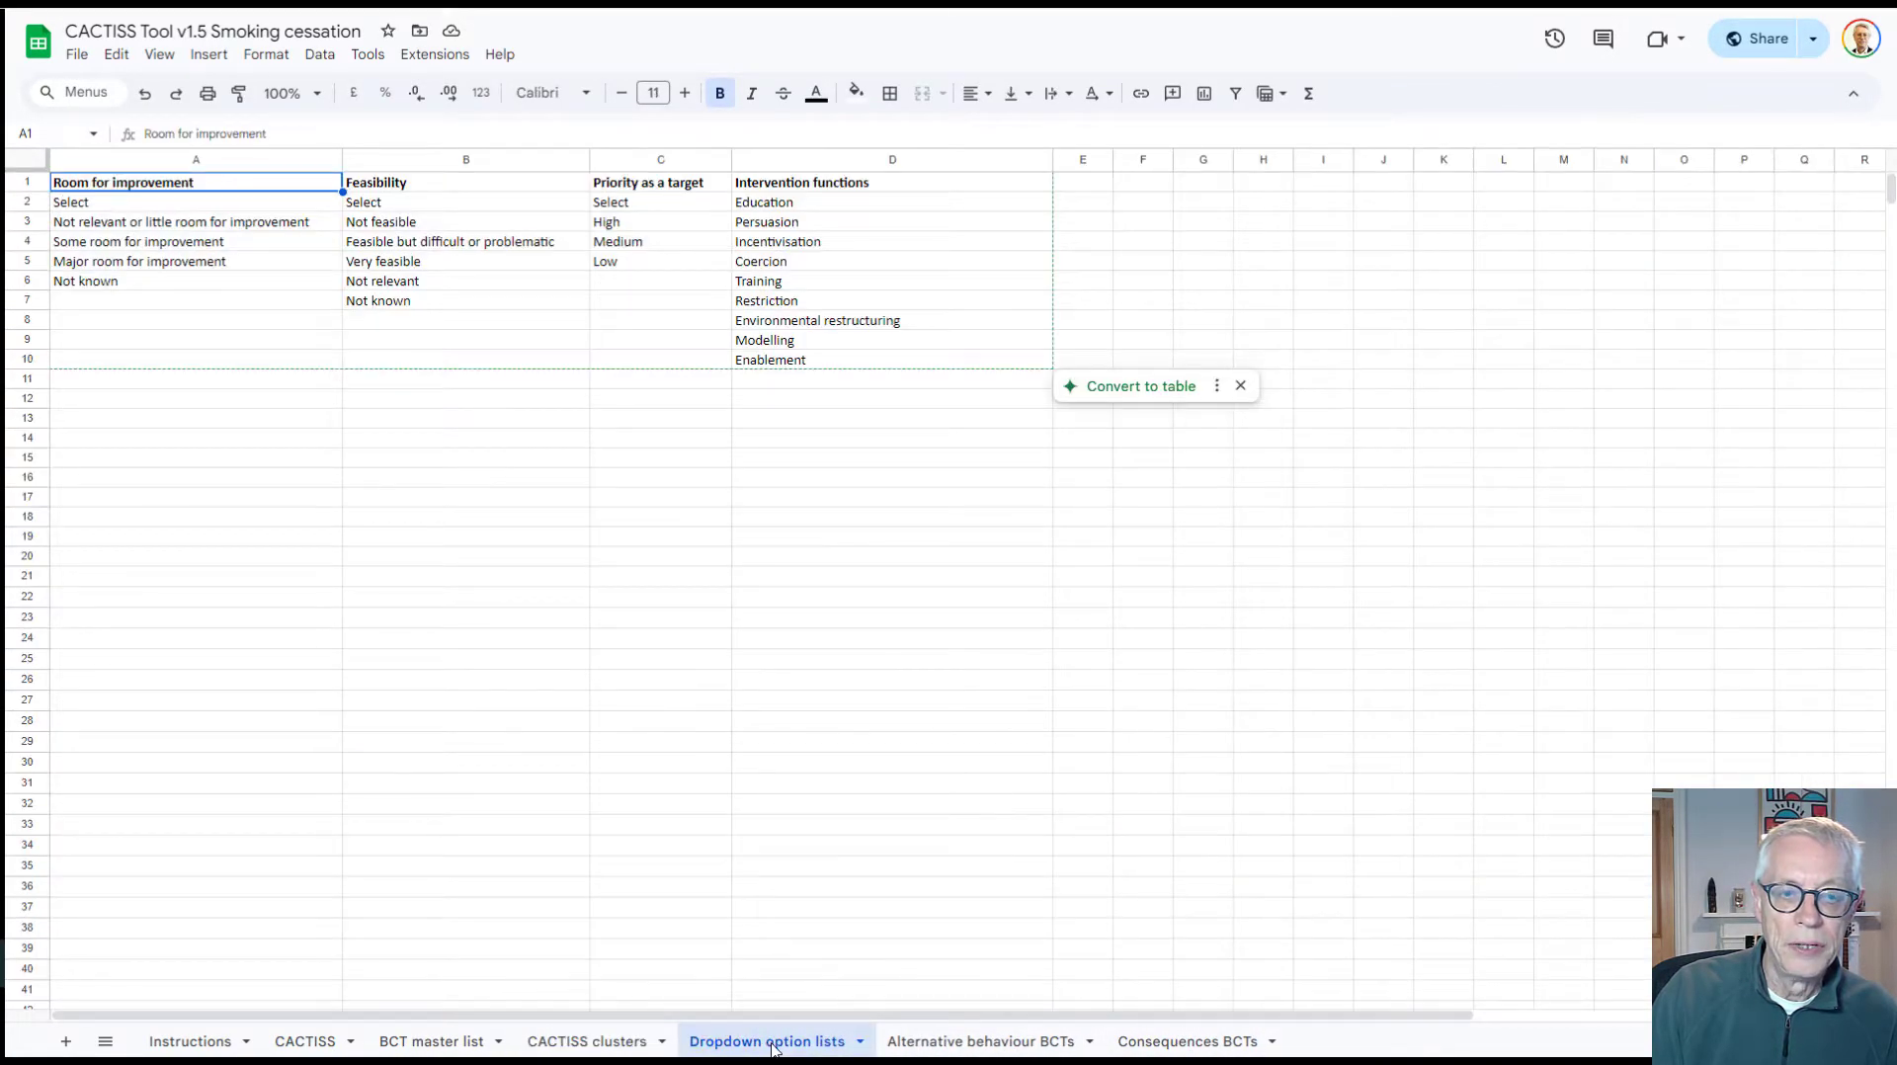
pyautogui.click(934, 1049)
pyautogui.click(1176, 1048)
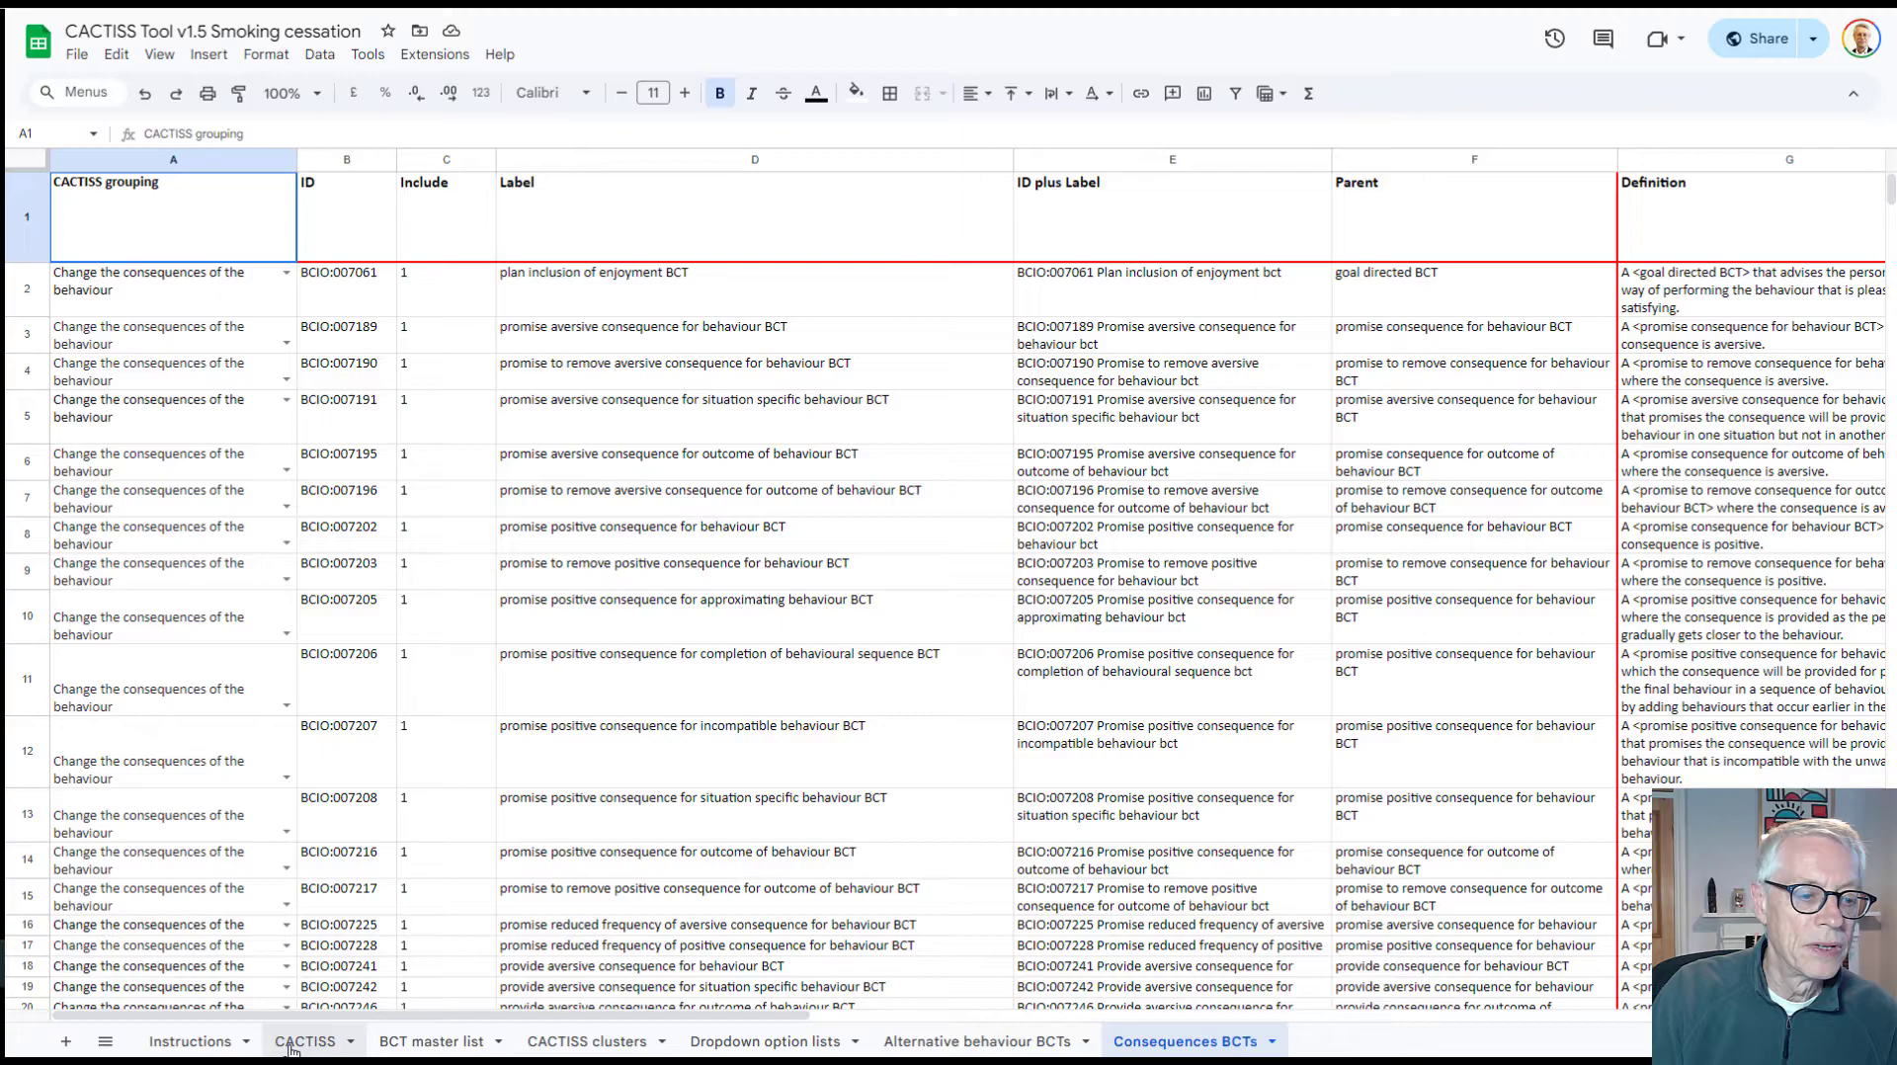
# Look over the Instructions sheet, then move to the CACTISS sheet showing the Step 1 details.
pyautogui.click(191, 1045)
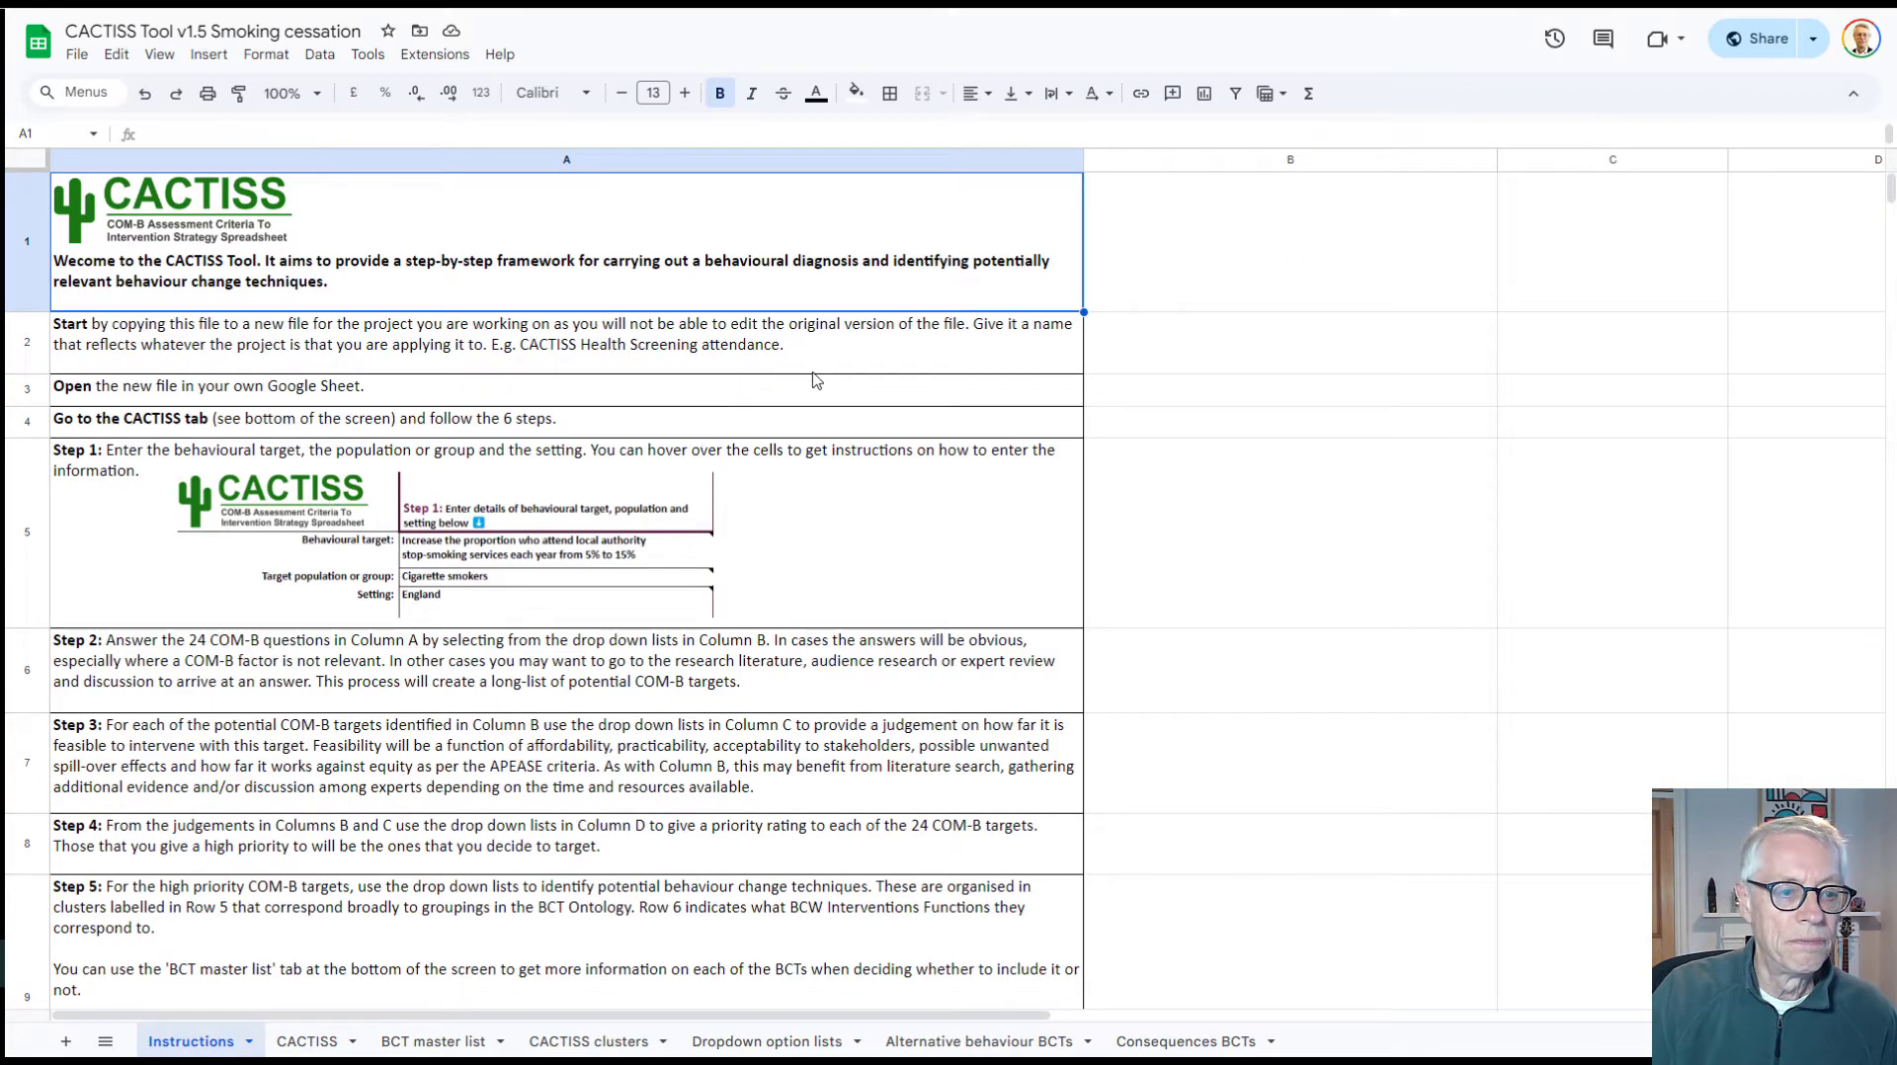
pyautogui.scroll(-3, 812, 377)
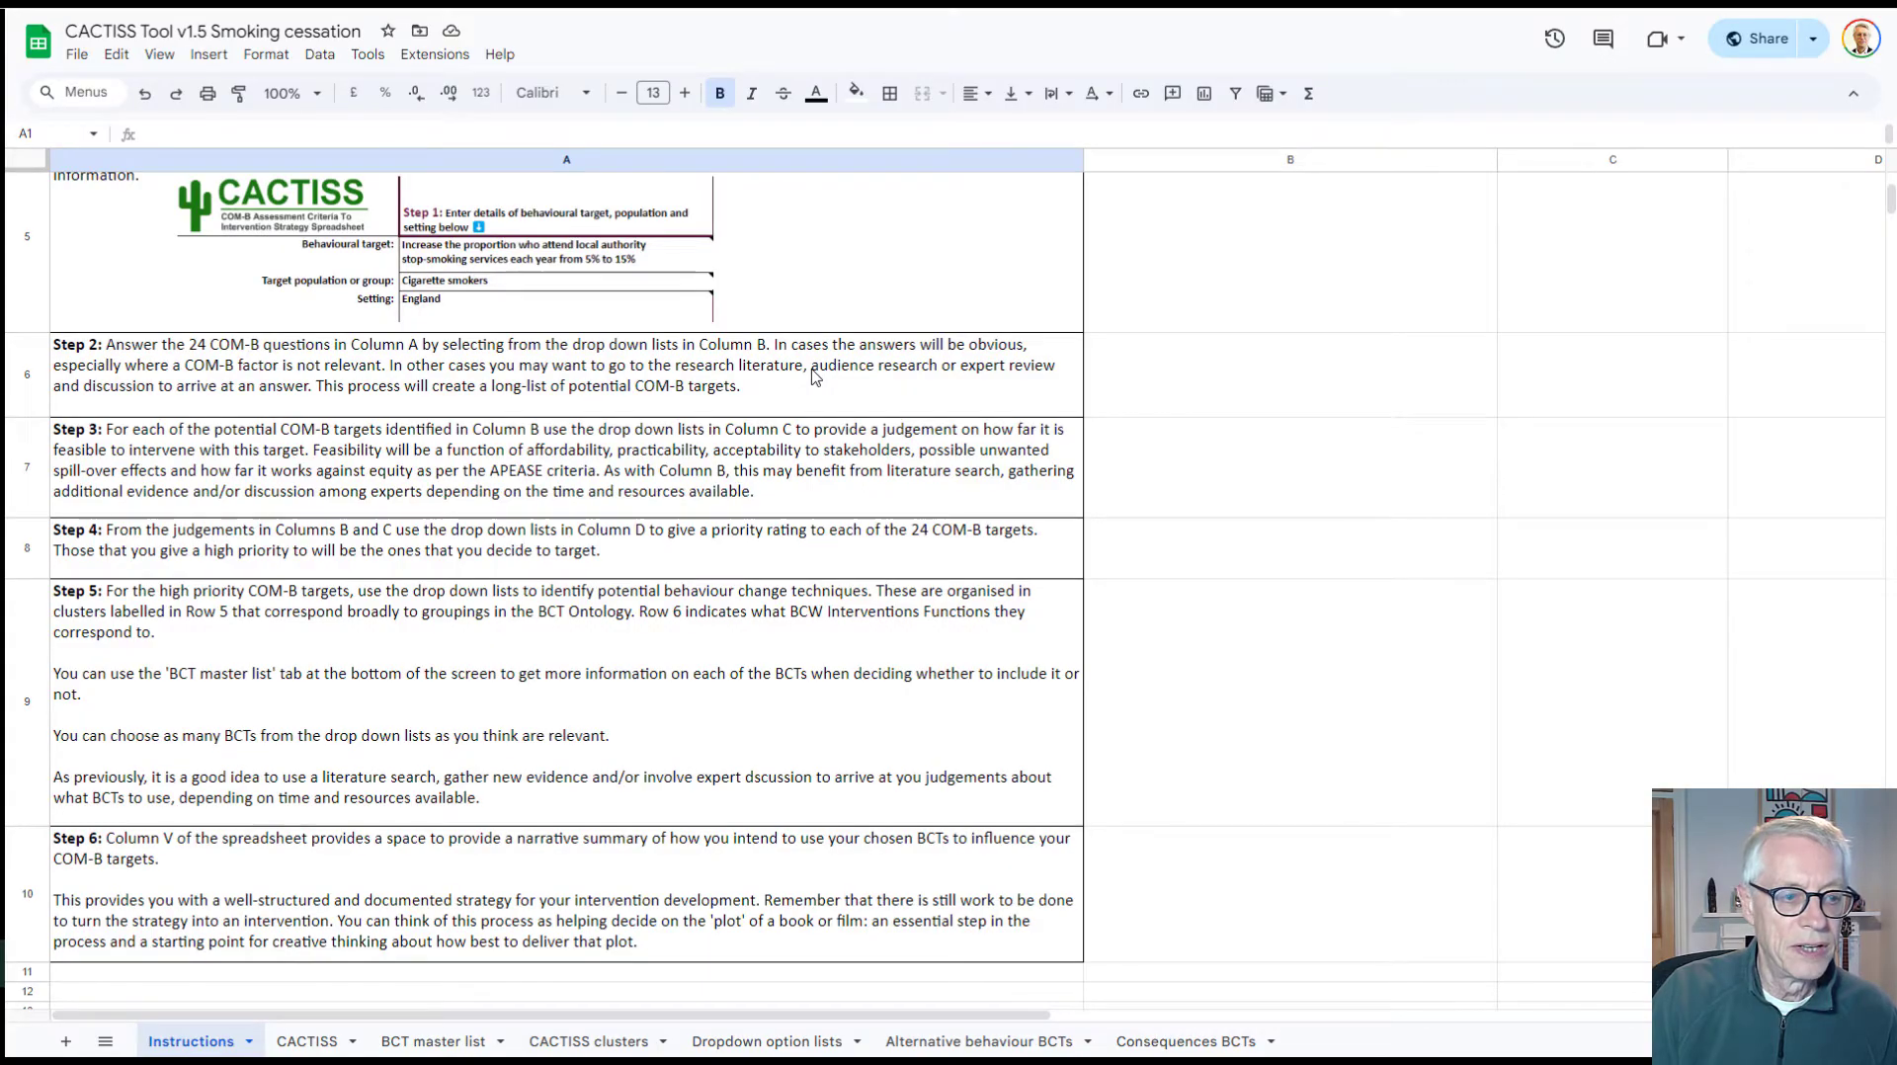
pyautogui.scroll(3, 824, 392)
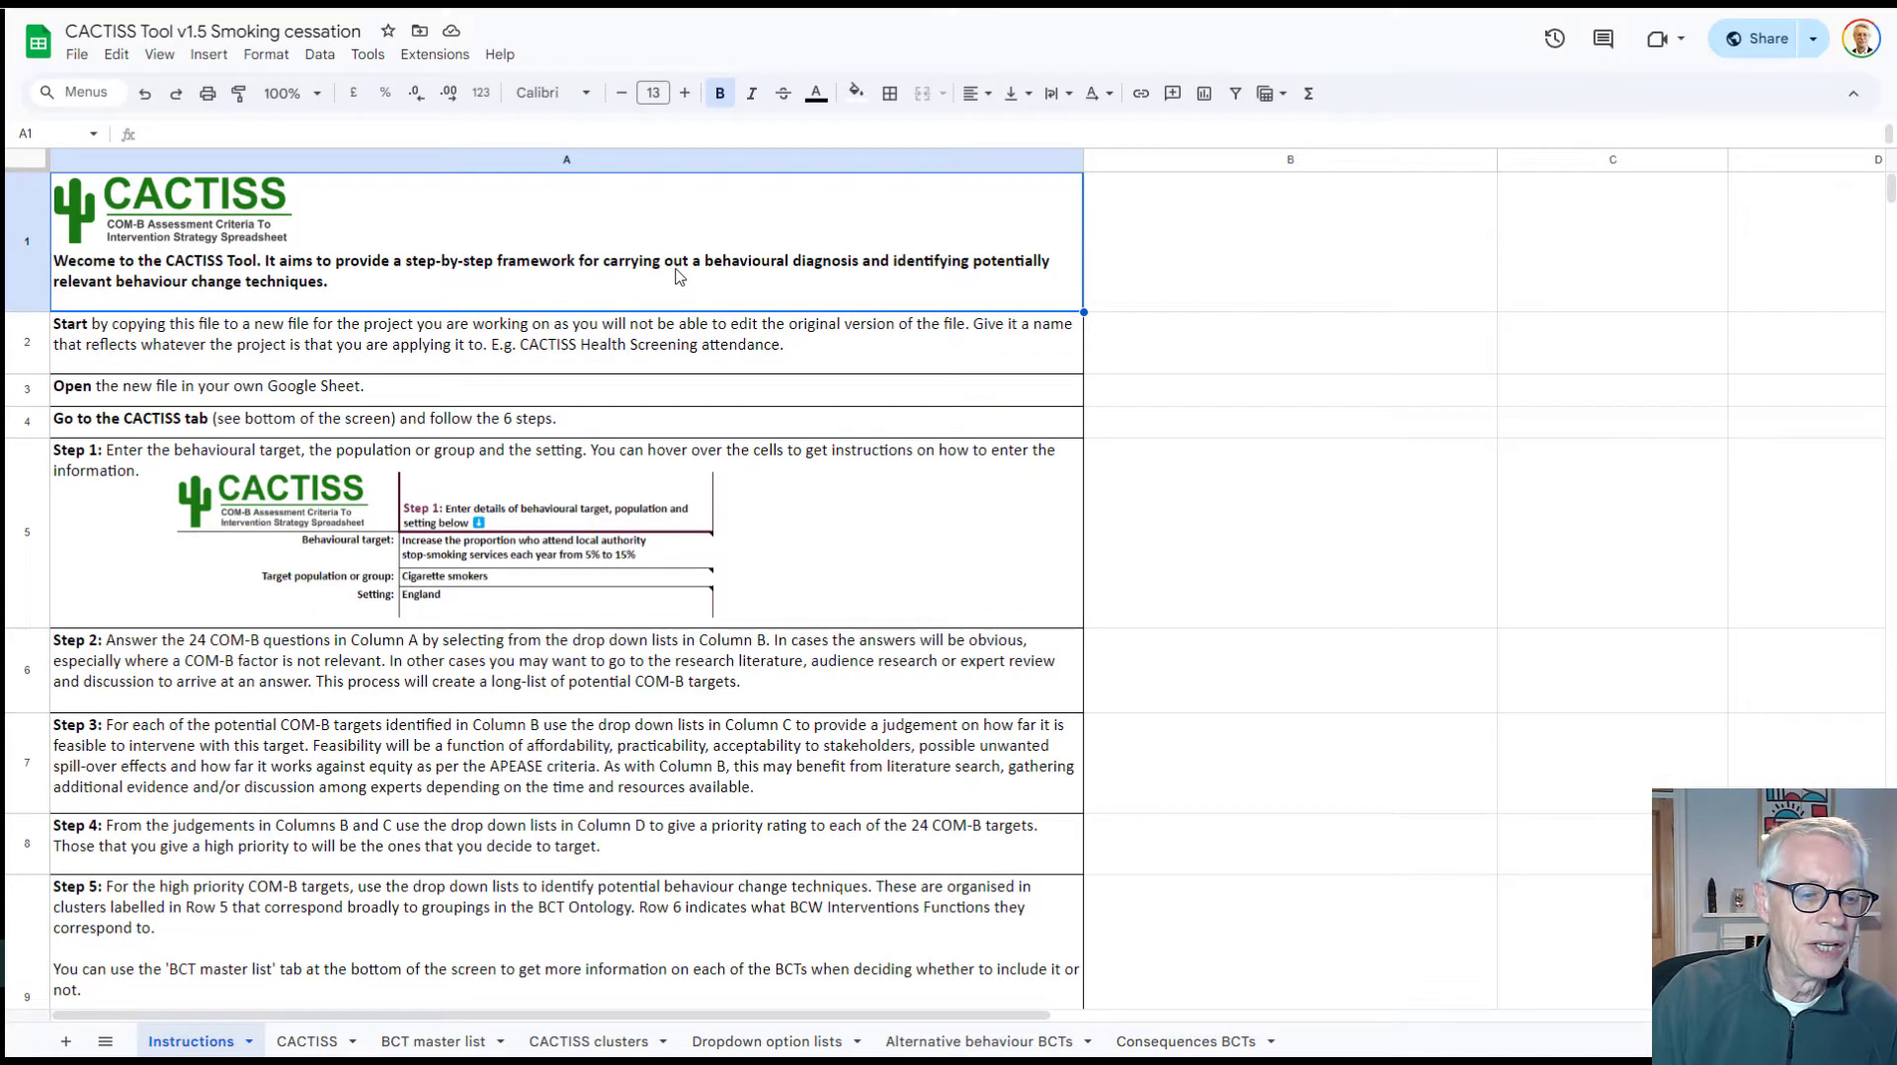
pyautogui.click(305, 1045)
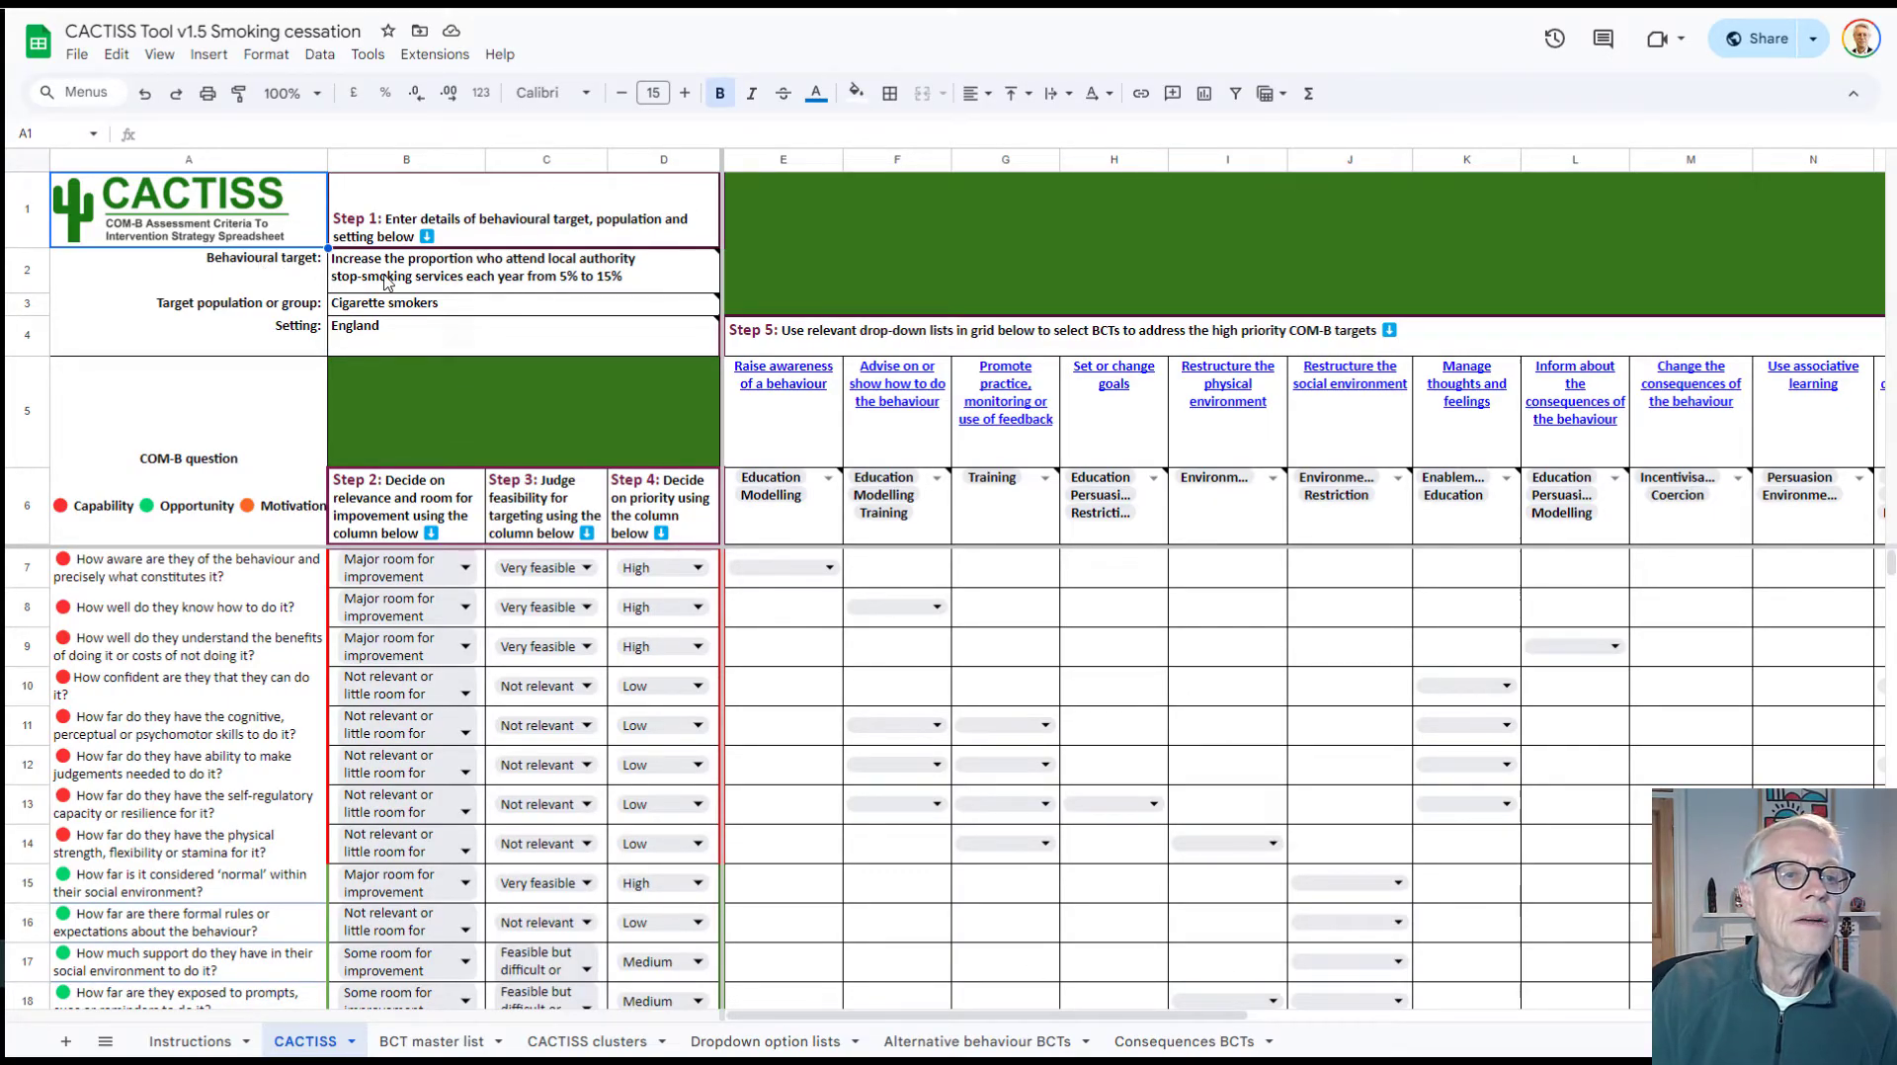
pyautogui.moveTo(451, 273)
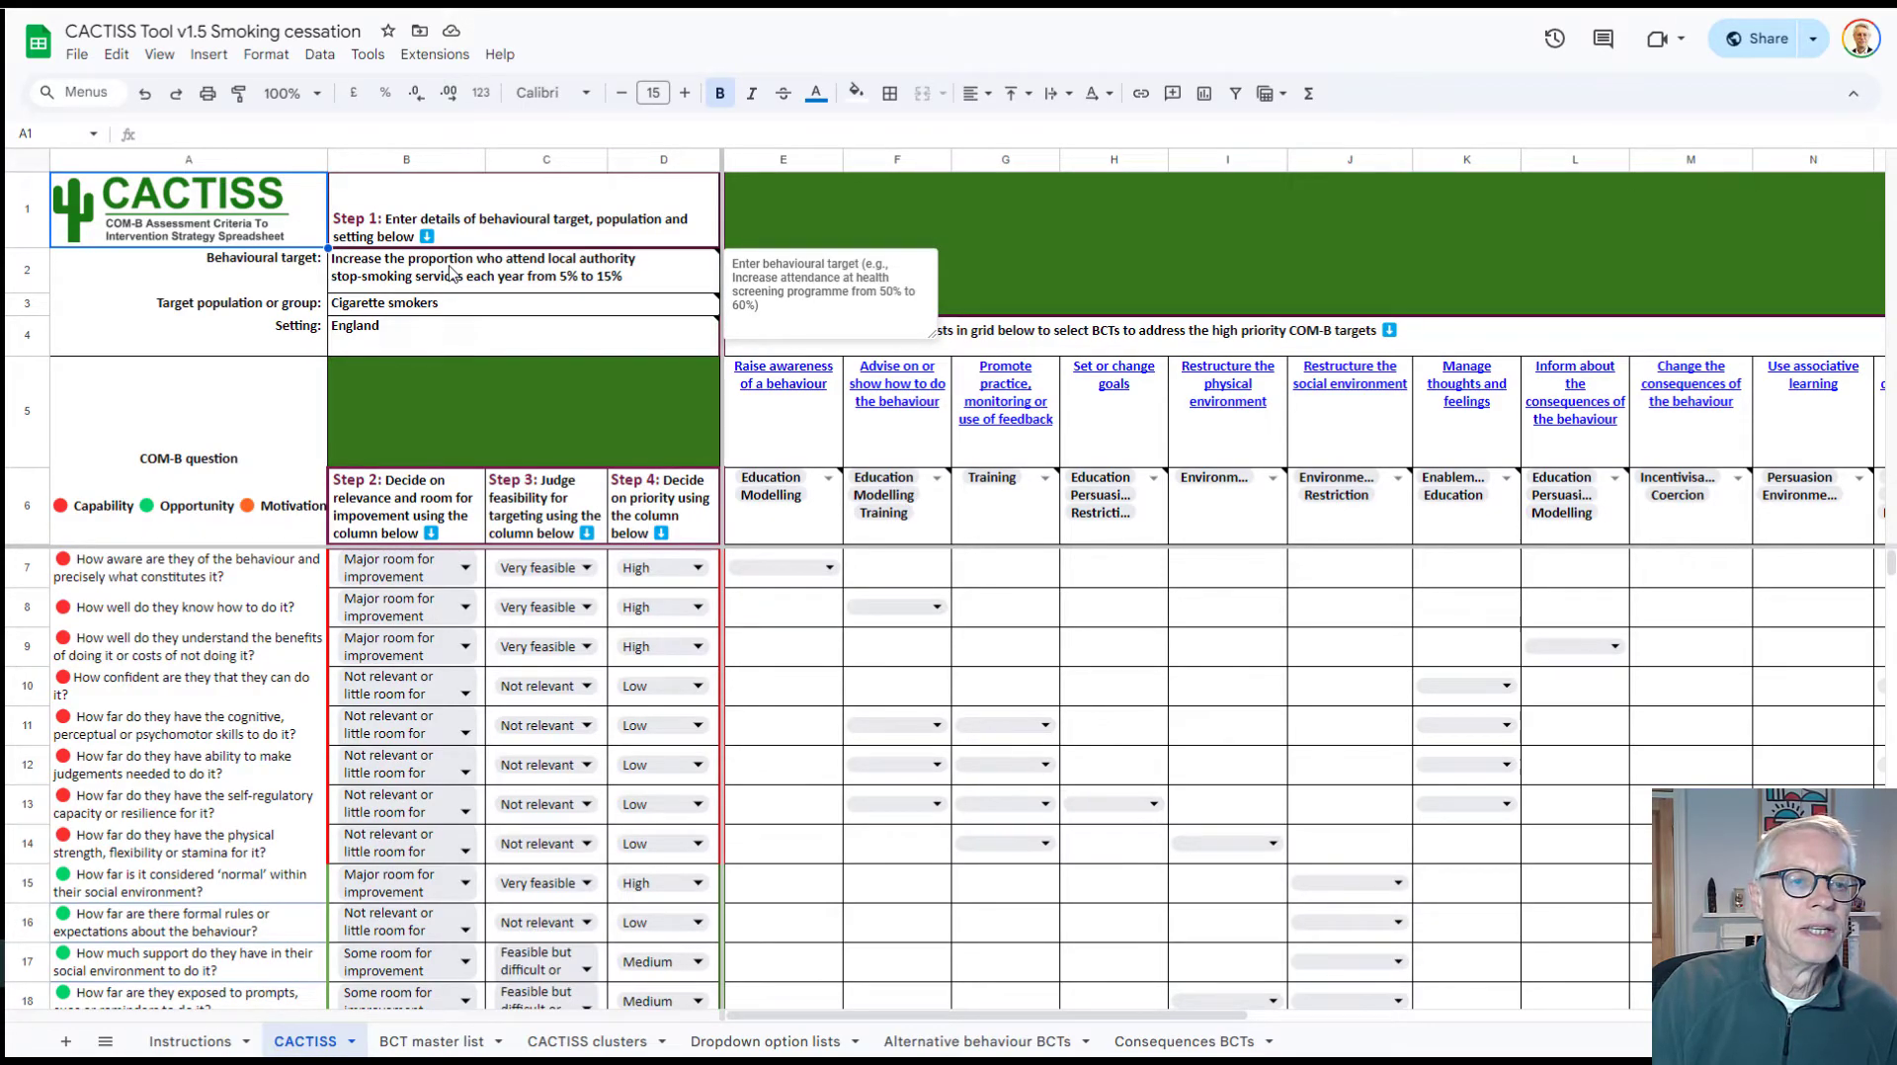
pyautogui.moveTo(417, 309)
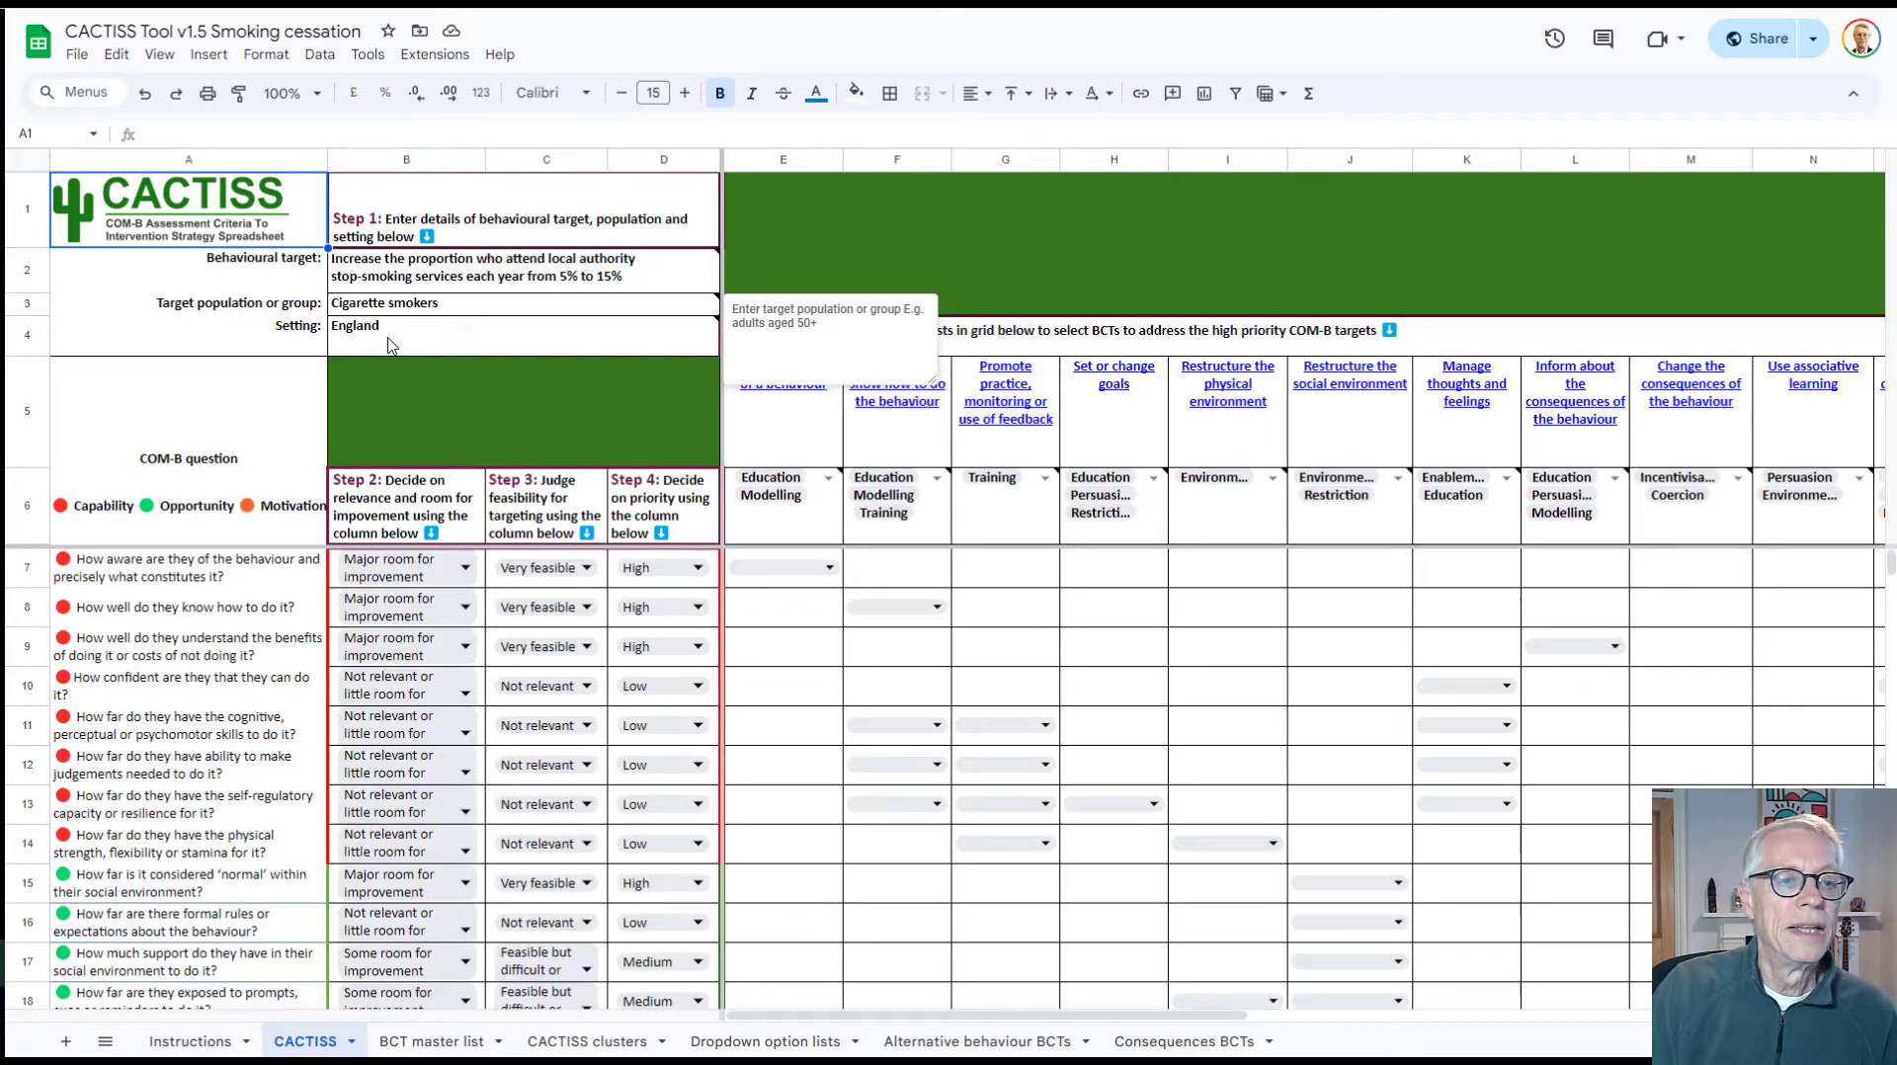
pyautogui.moveTo(389, 345)
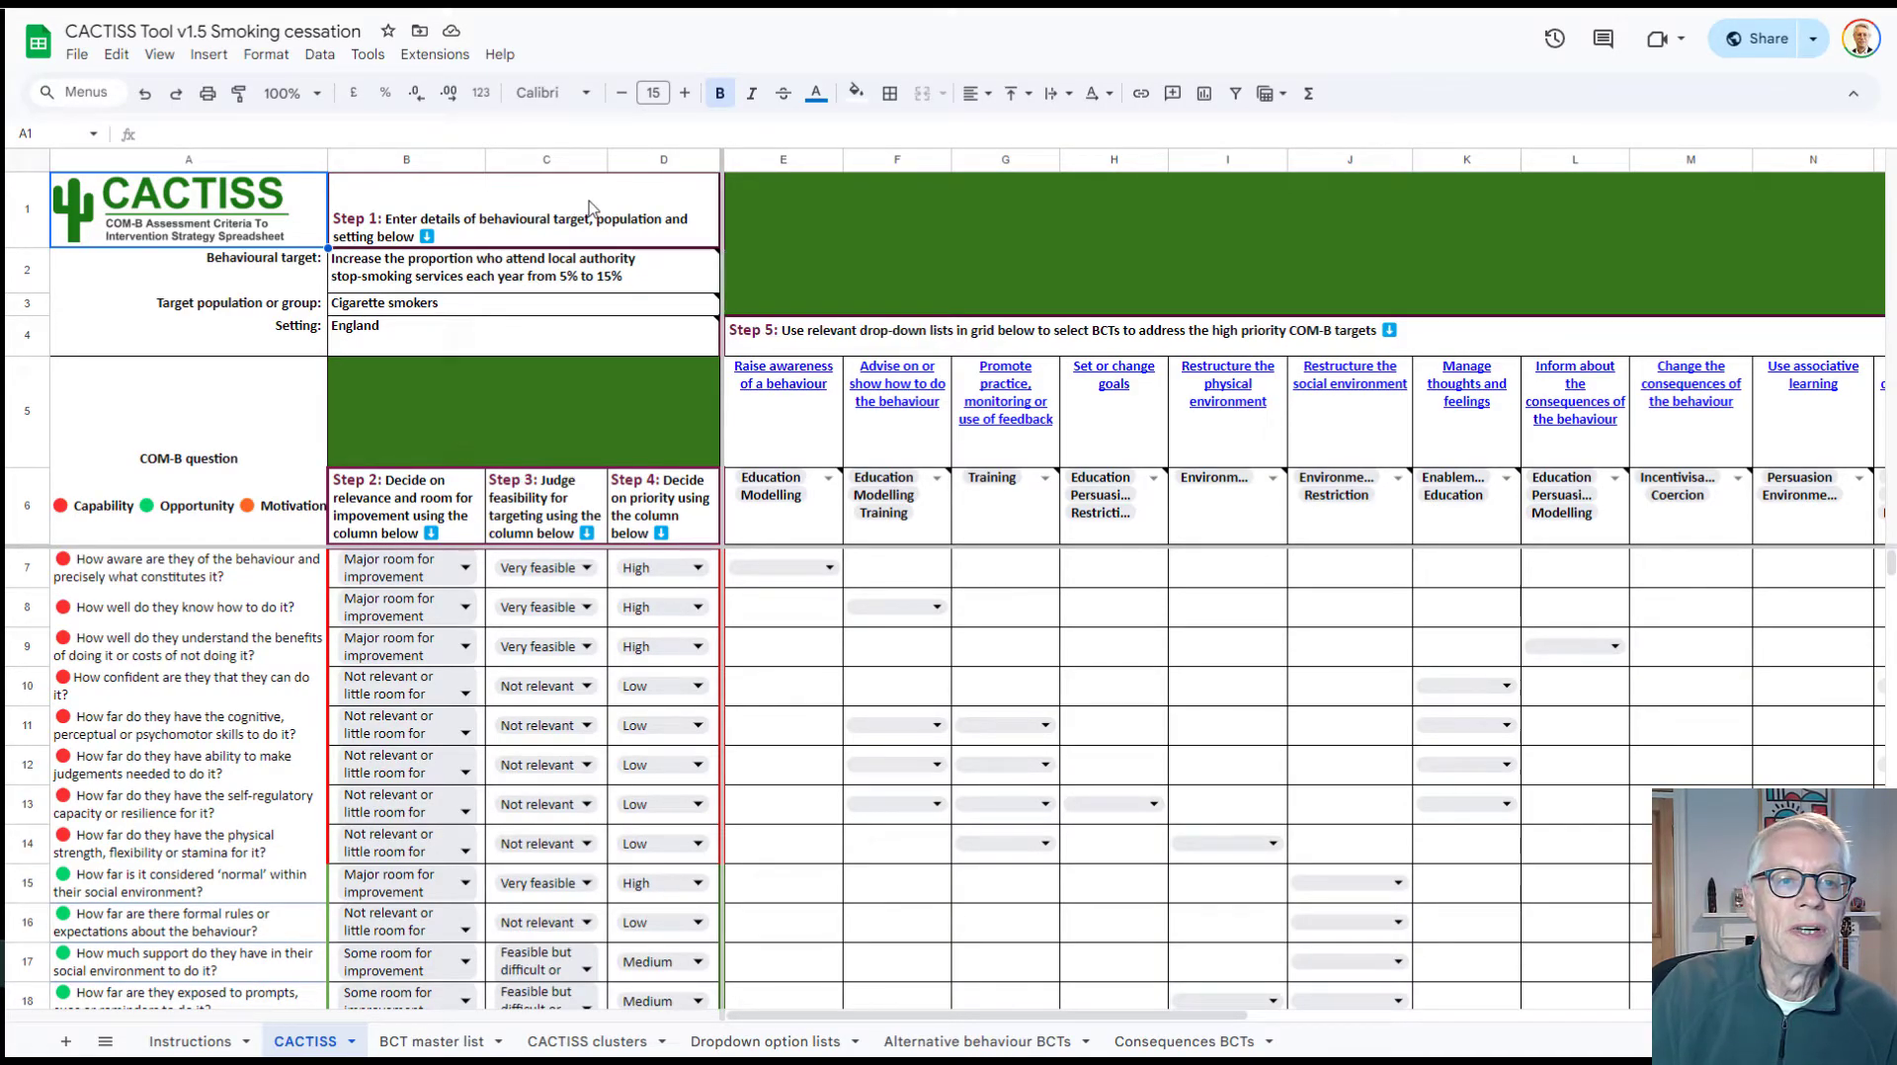
pyautogui.moveTo(531, 281)
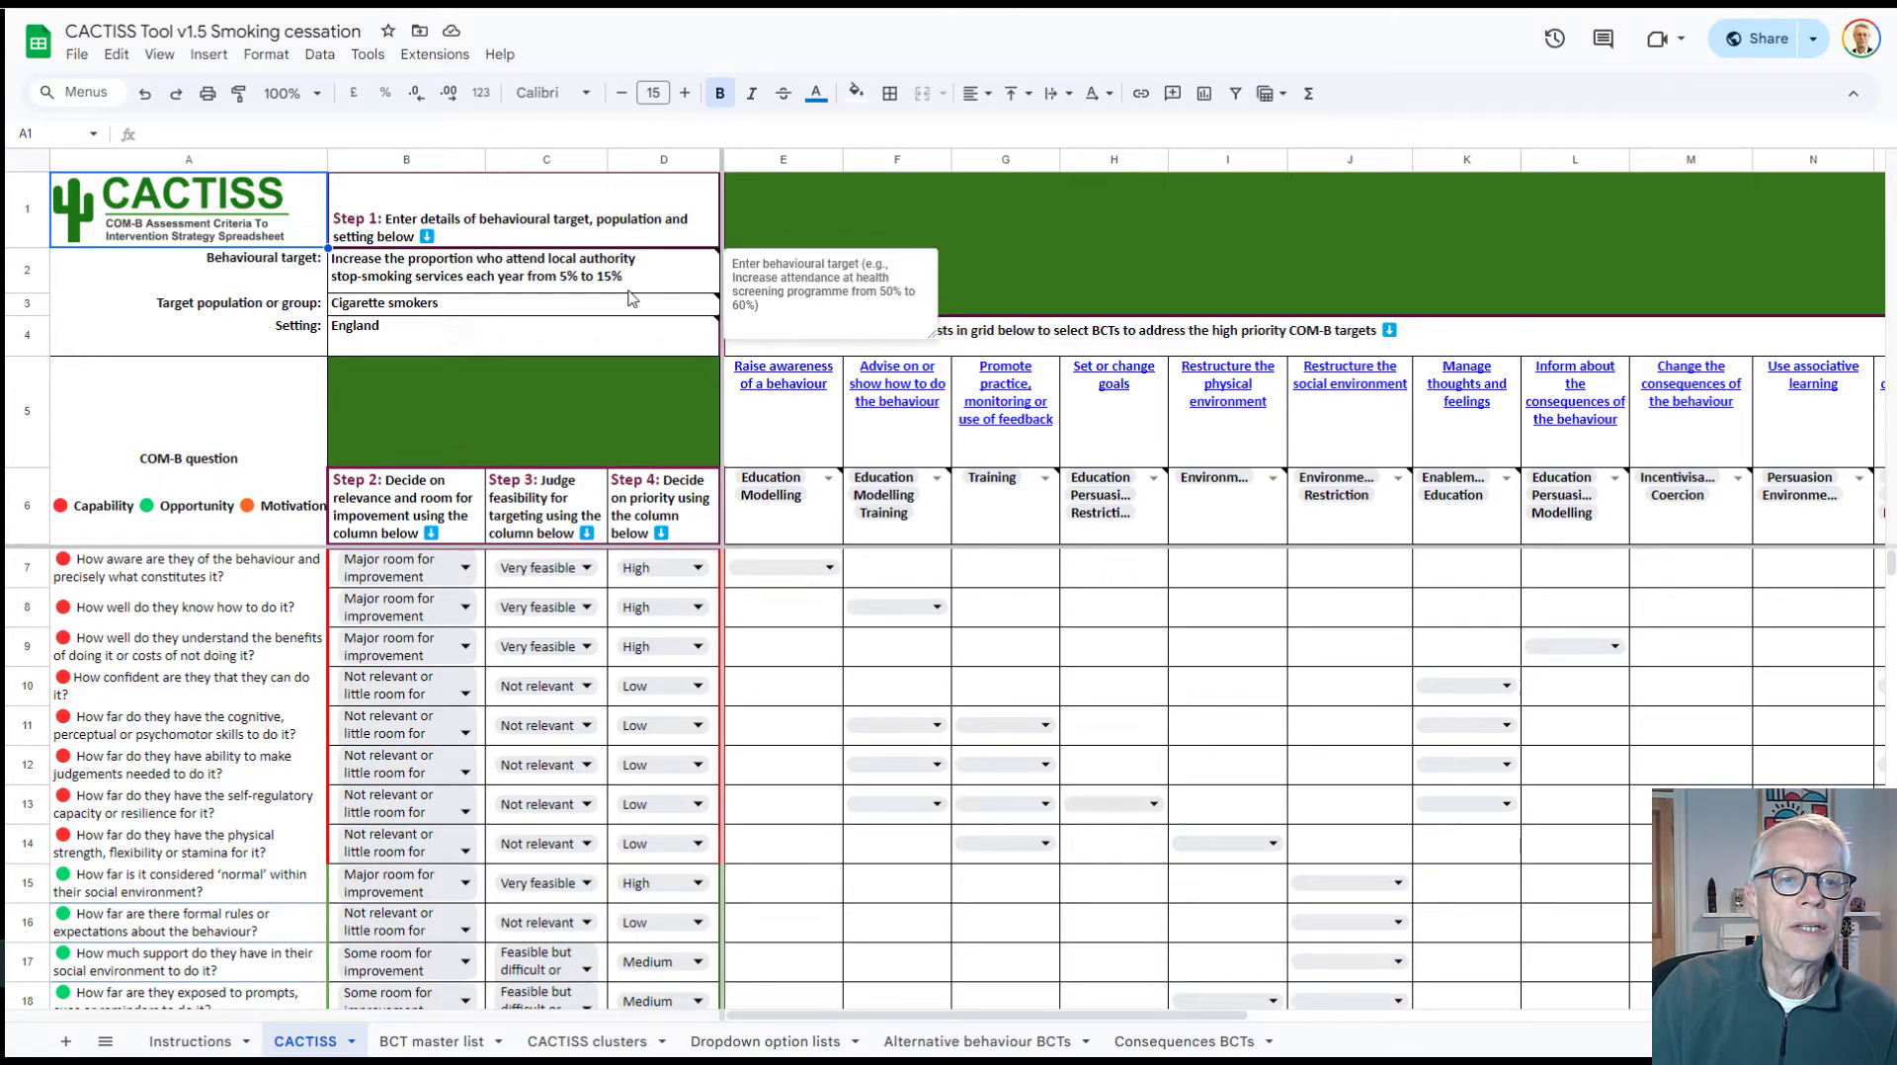
pyautogui.moveTo(624, 314)
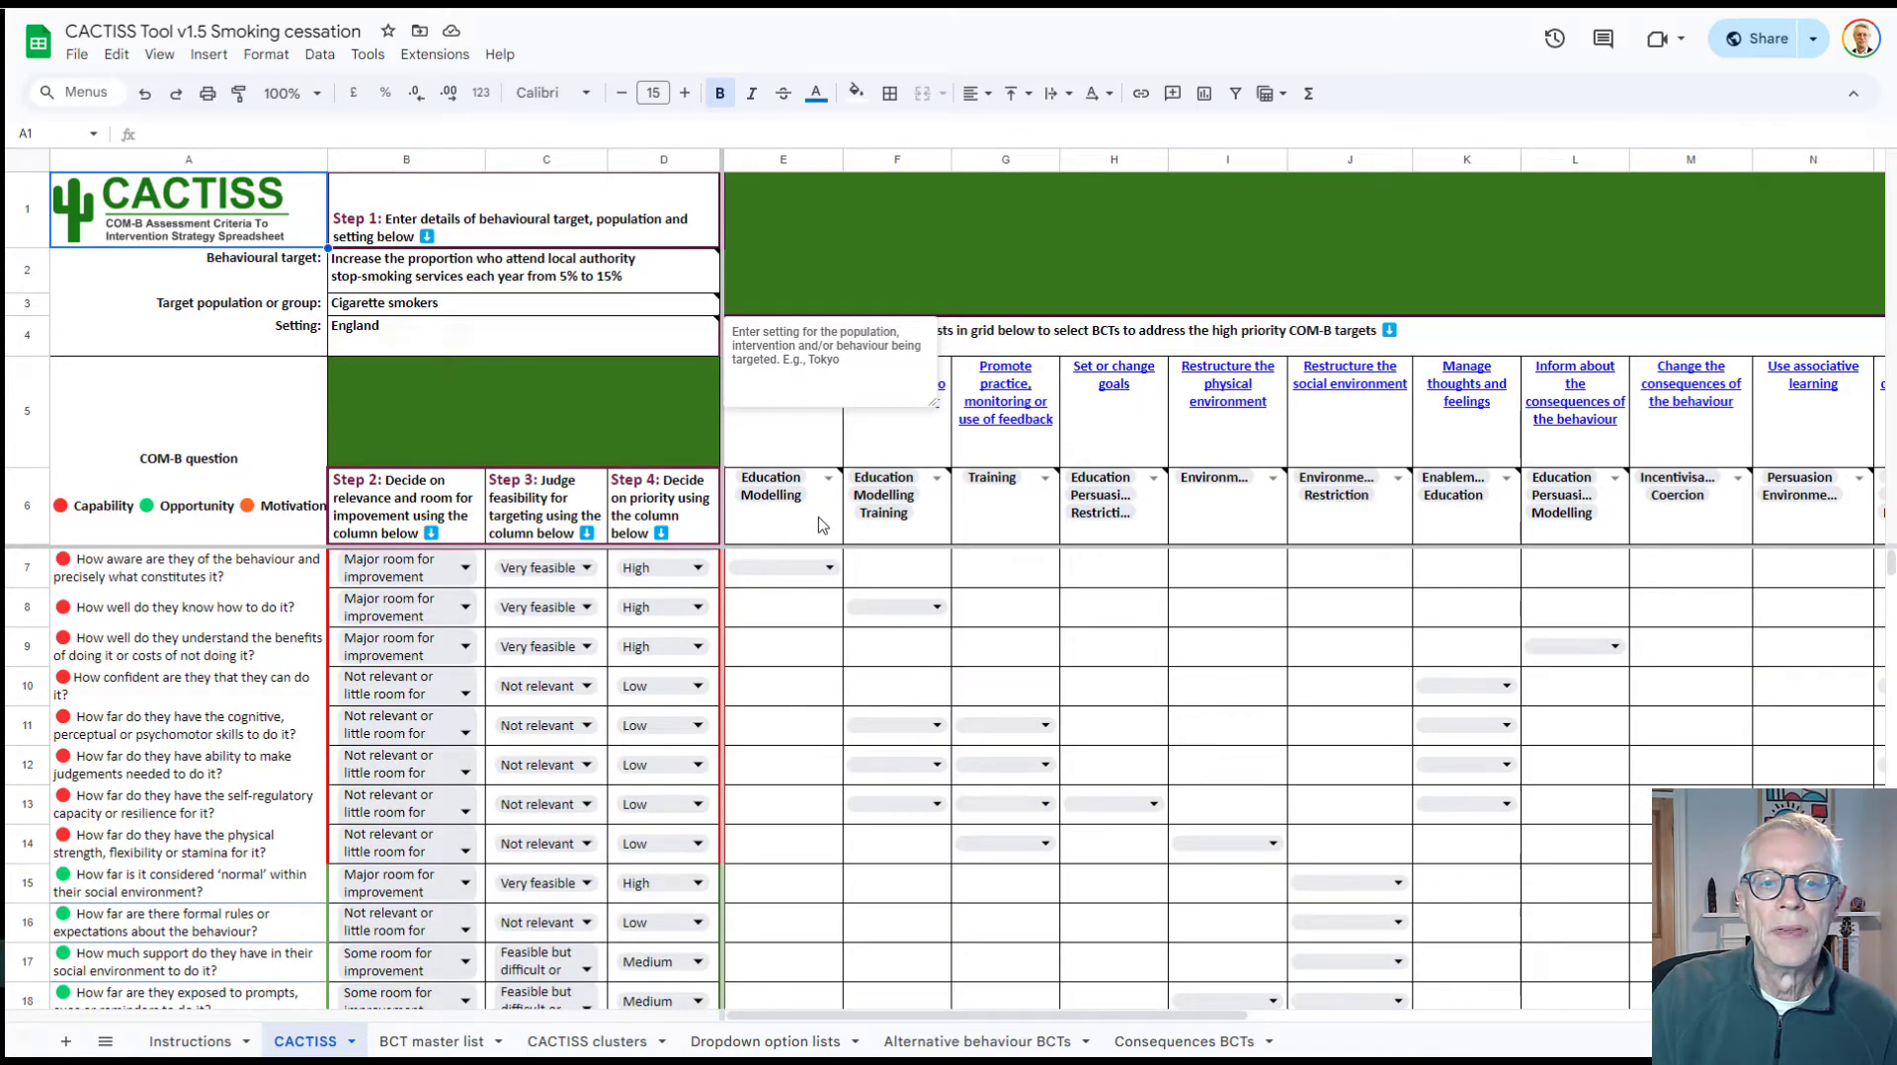
pyautogui.moveTo(799, 499)
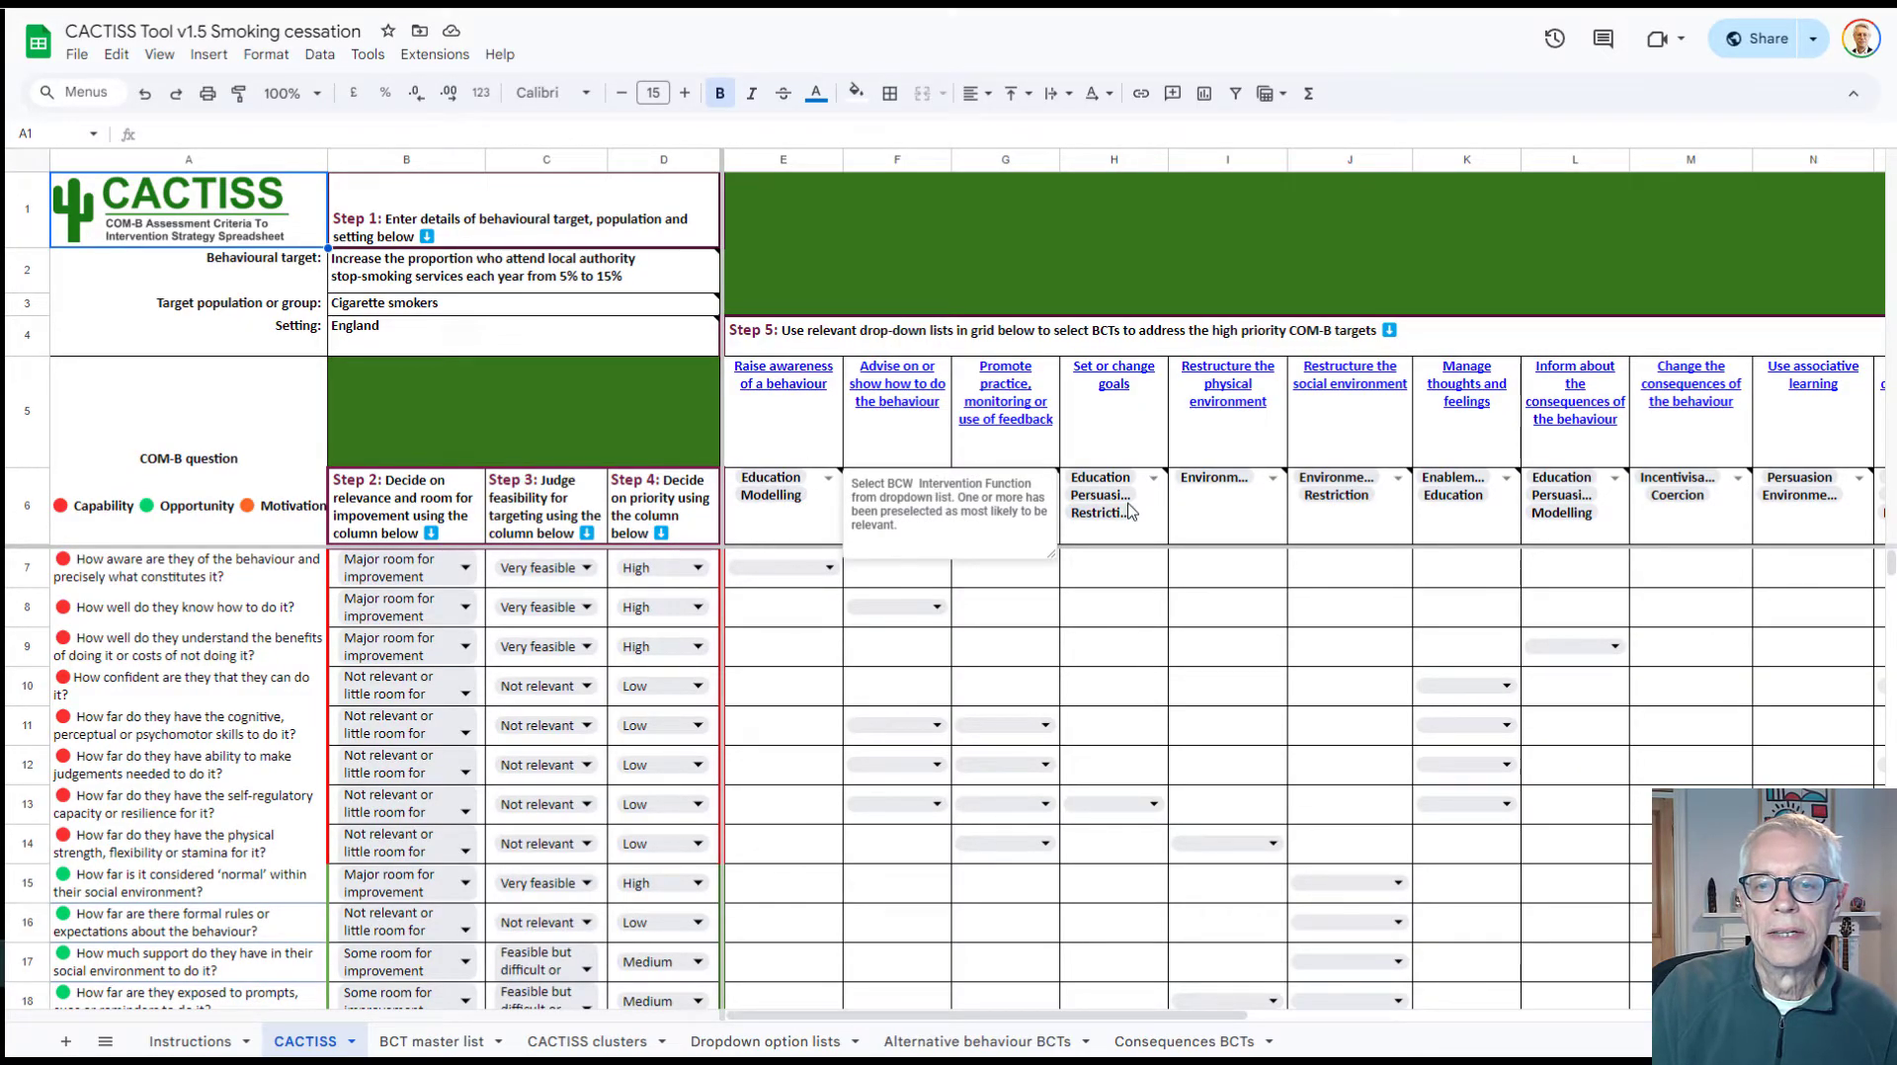
pyautogui.moveTo(1134, 506)
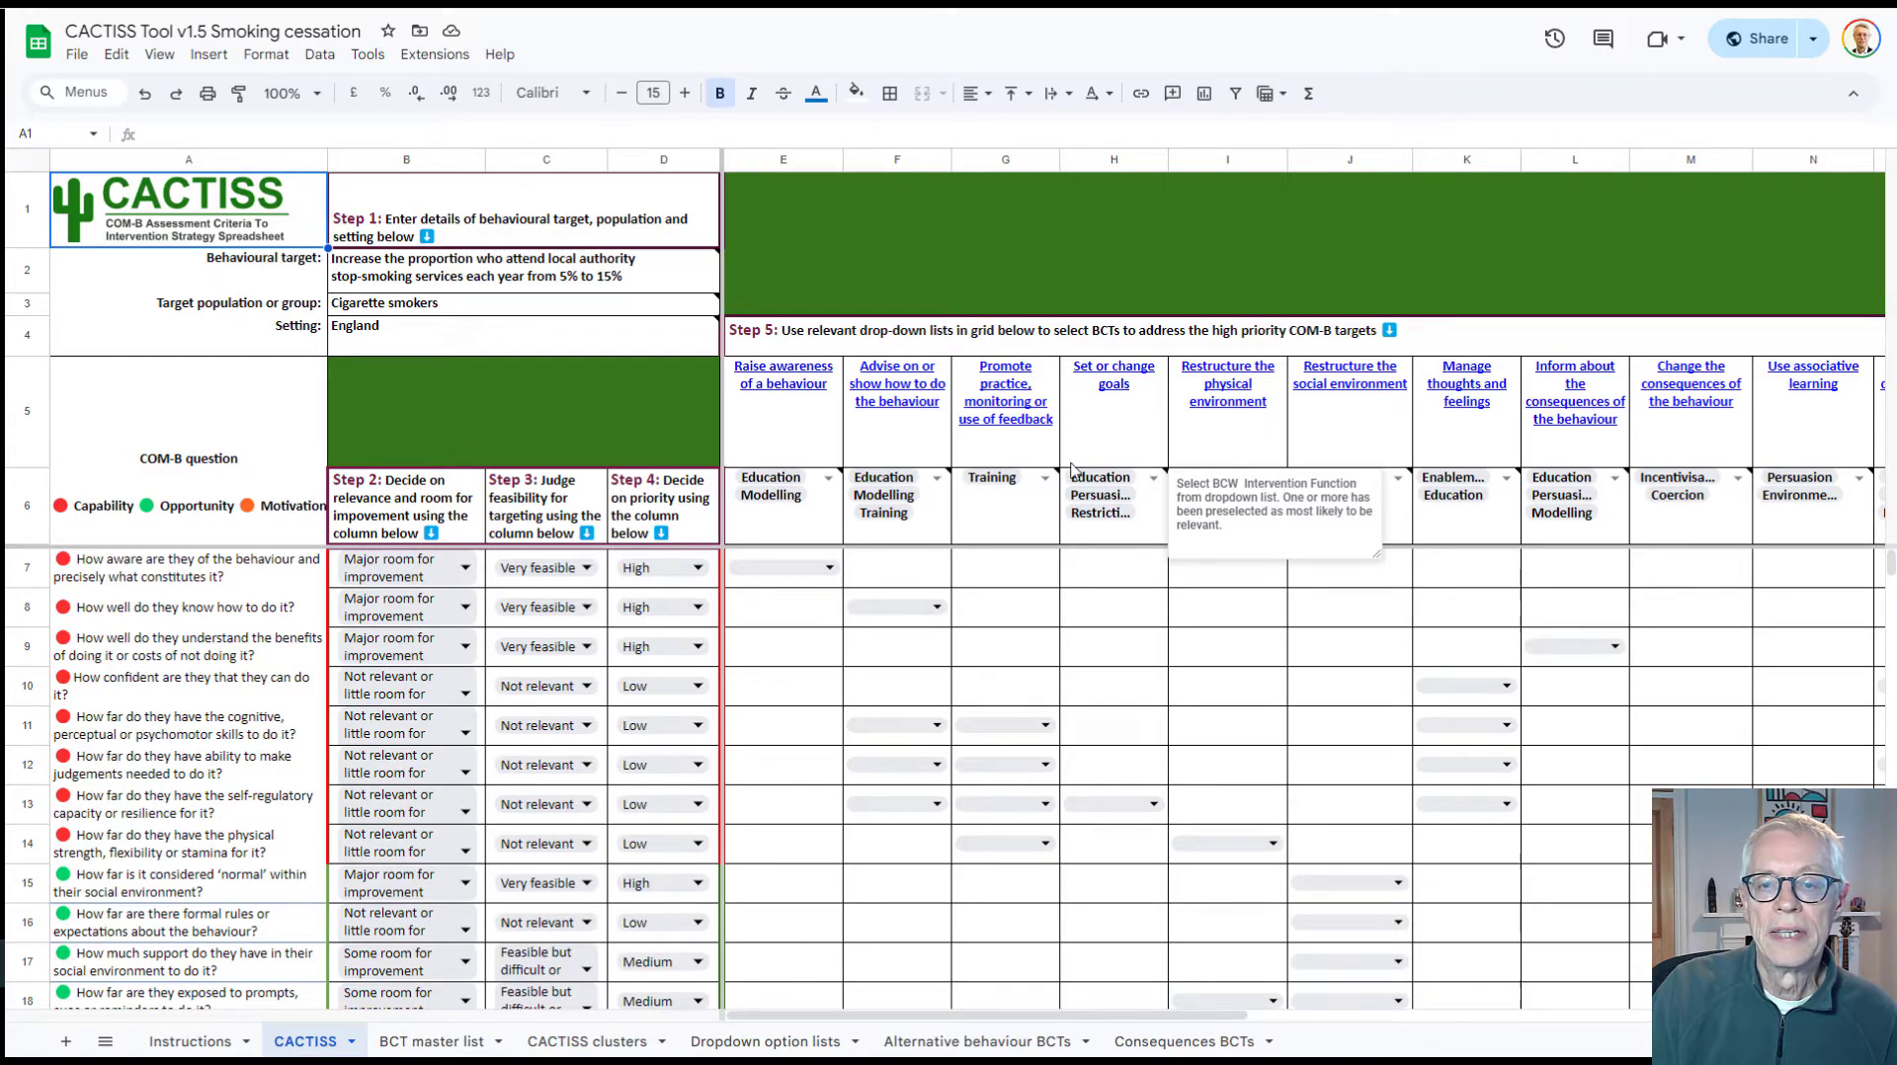
pyautogui.moveTo(807, 531)
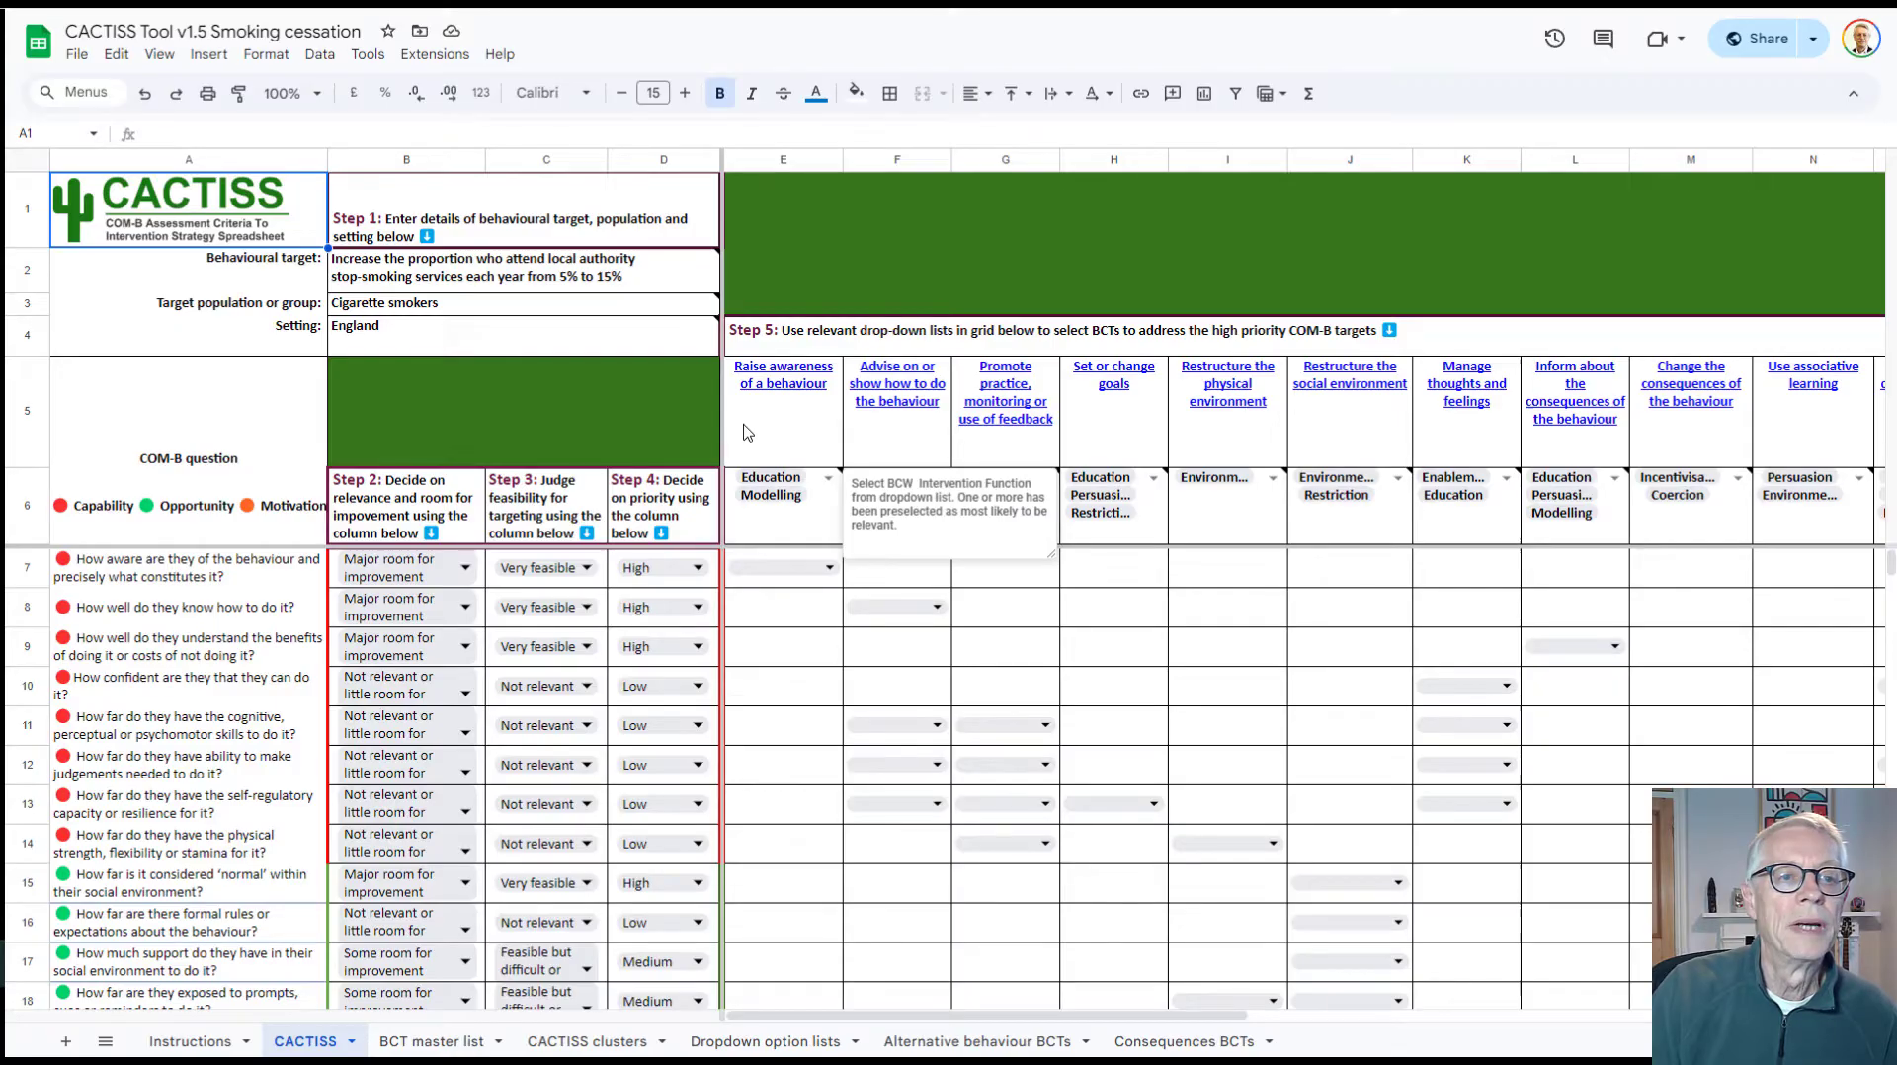
pyautogui.moveTo(449, 277)
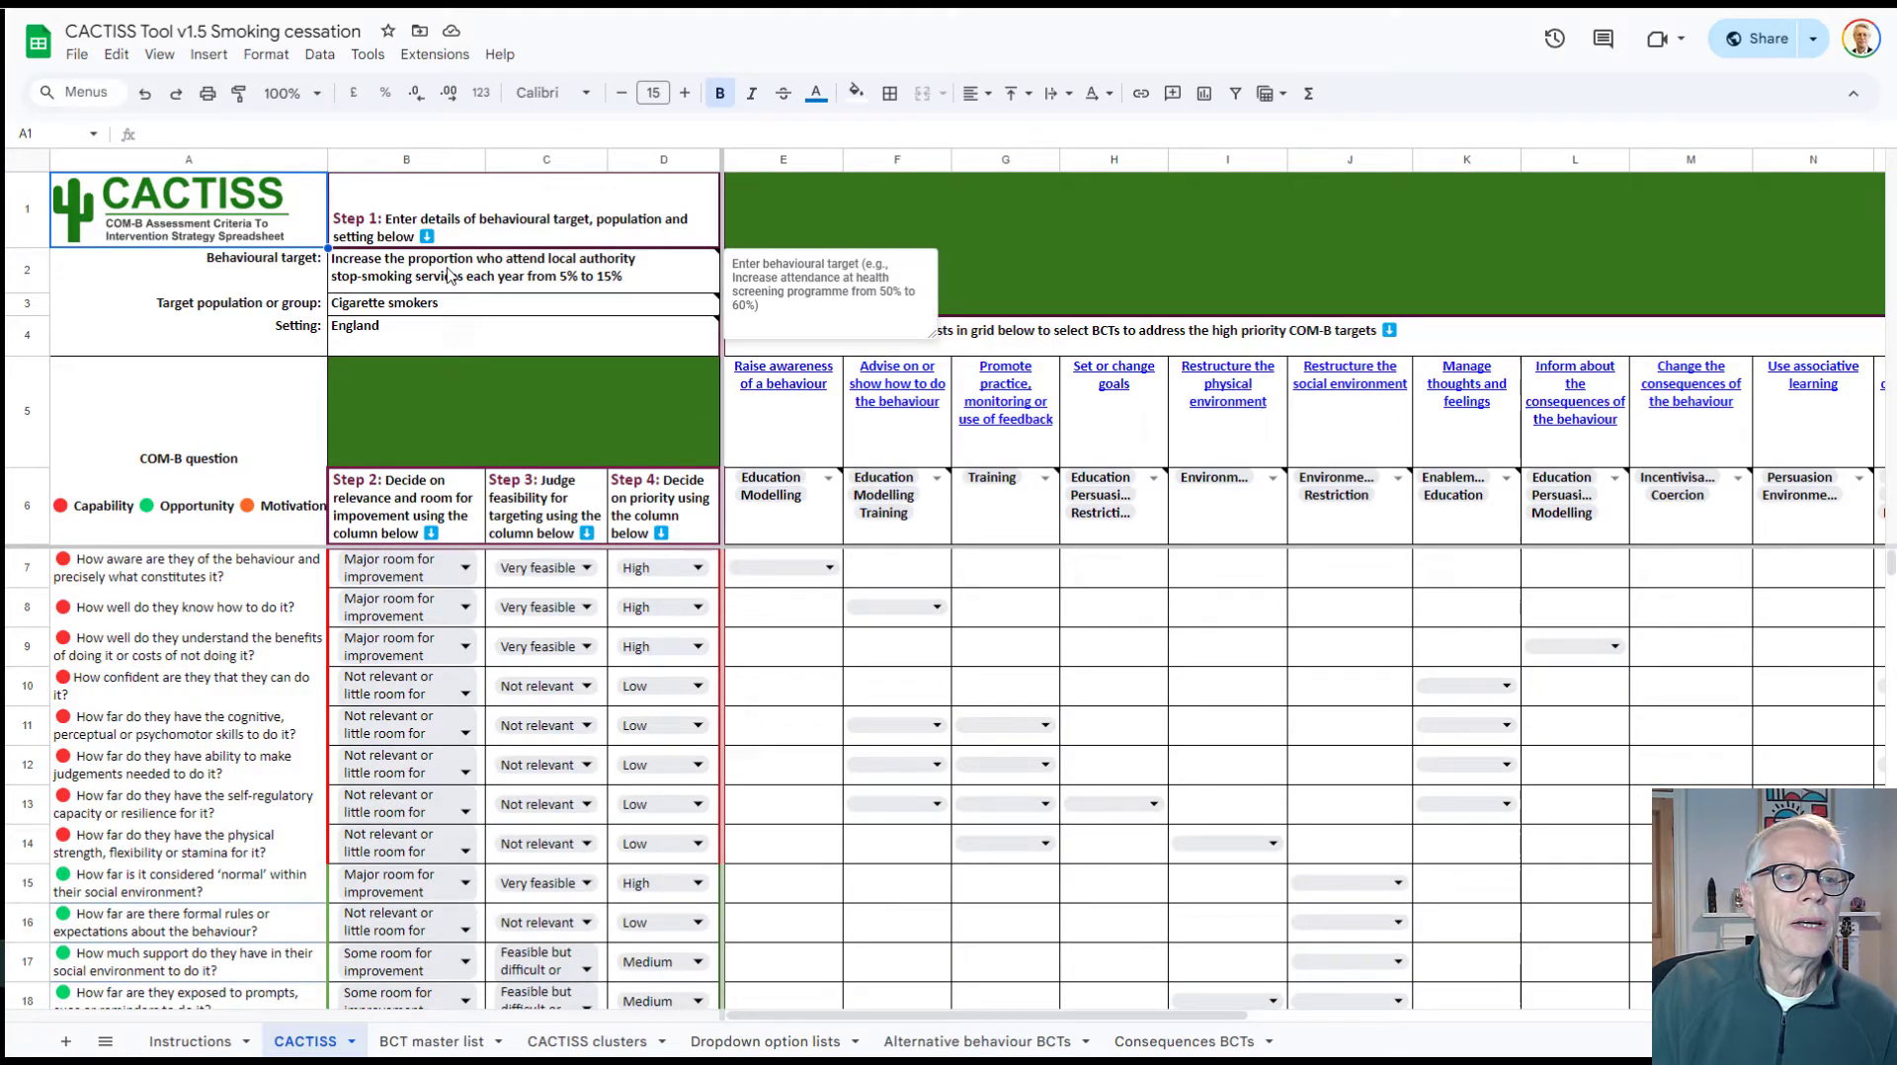
pyautogui.click(442, 279)
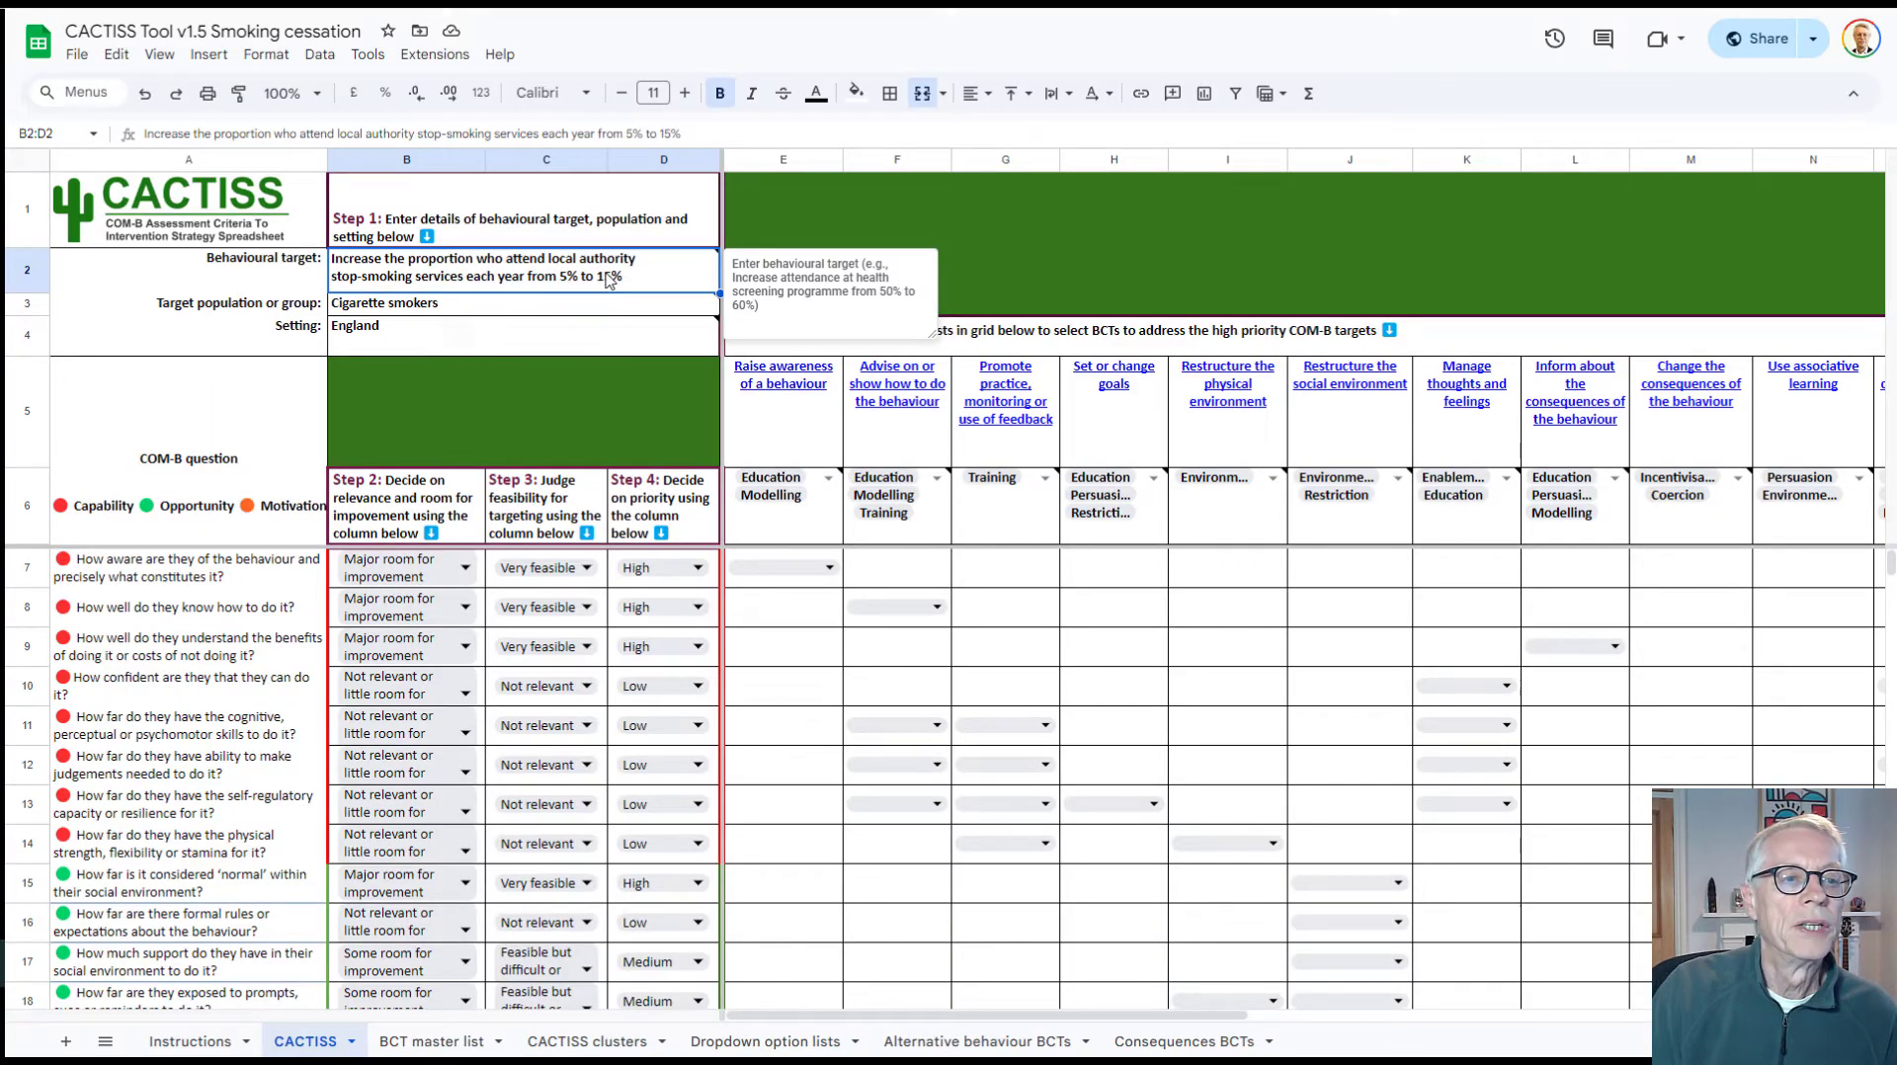
pyautogui.click(436, 308)
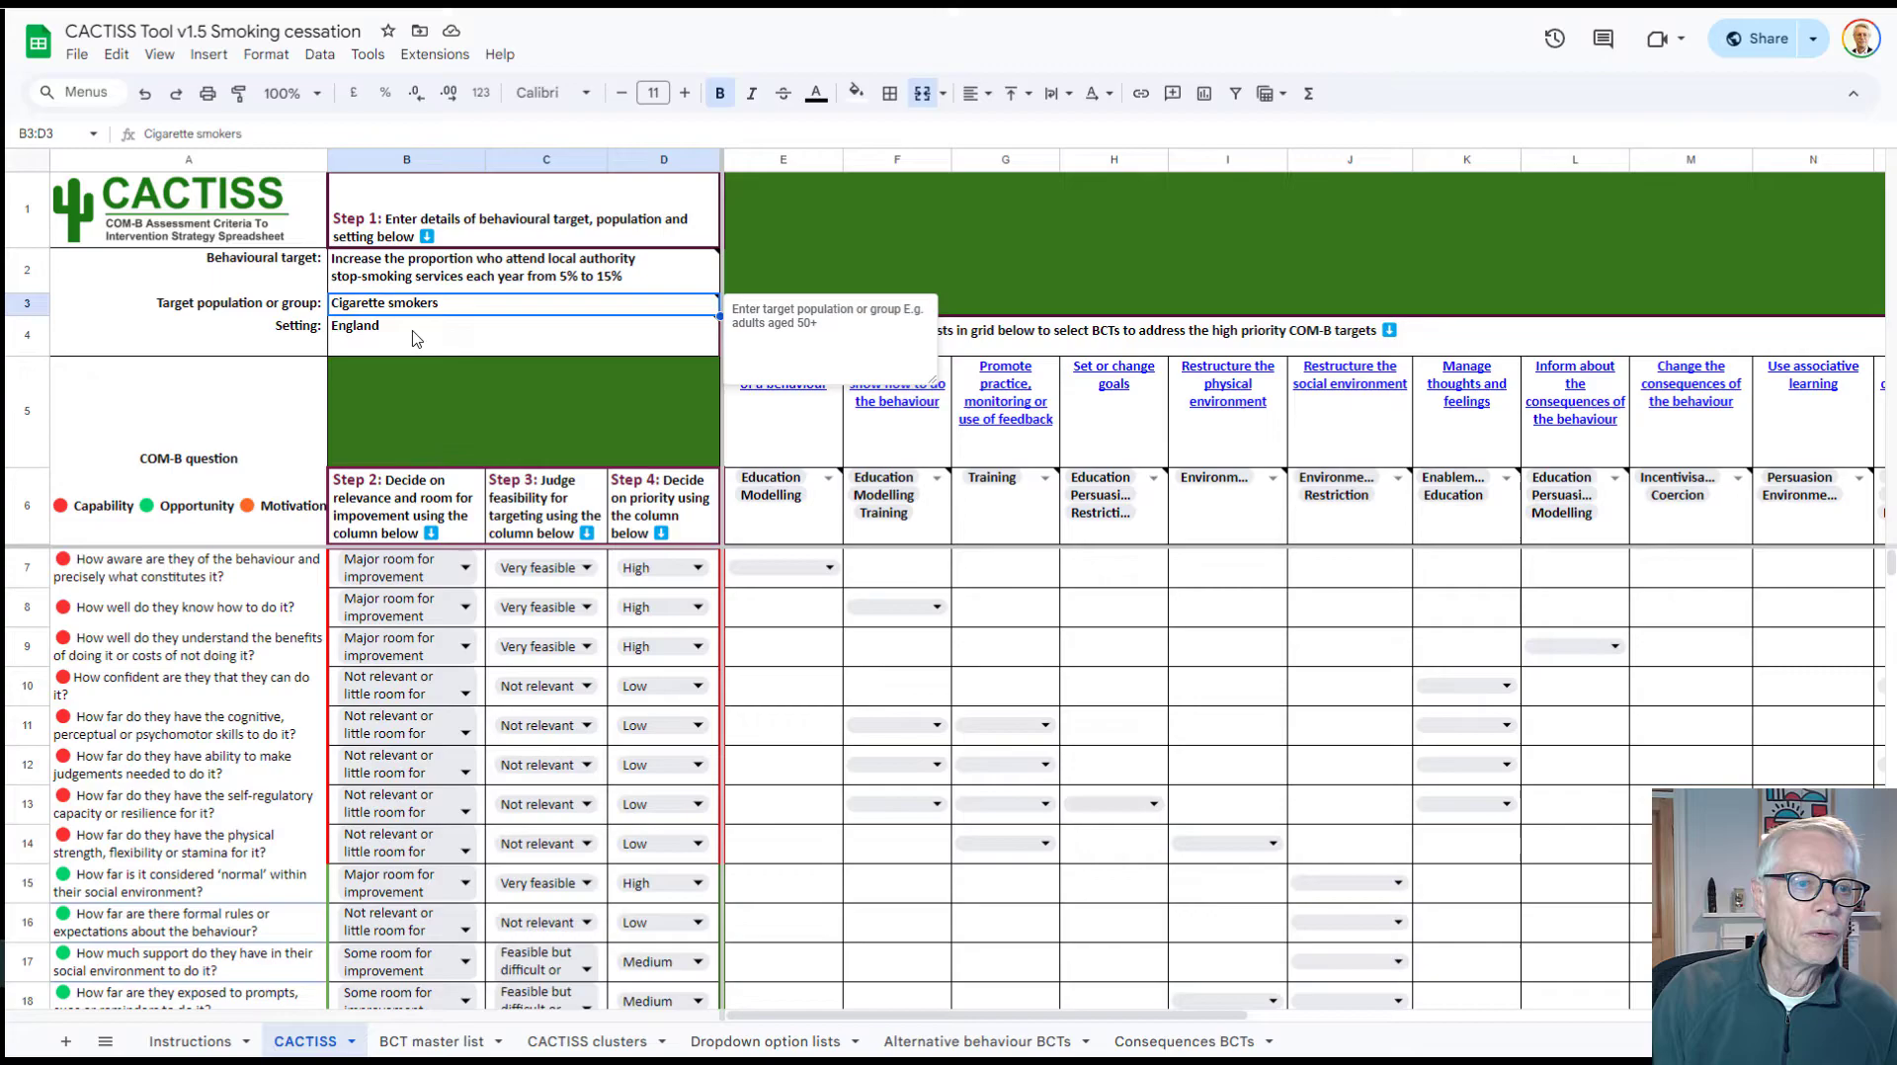
pyautogui.click(419, 337)
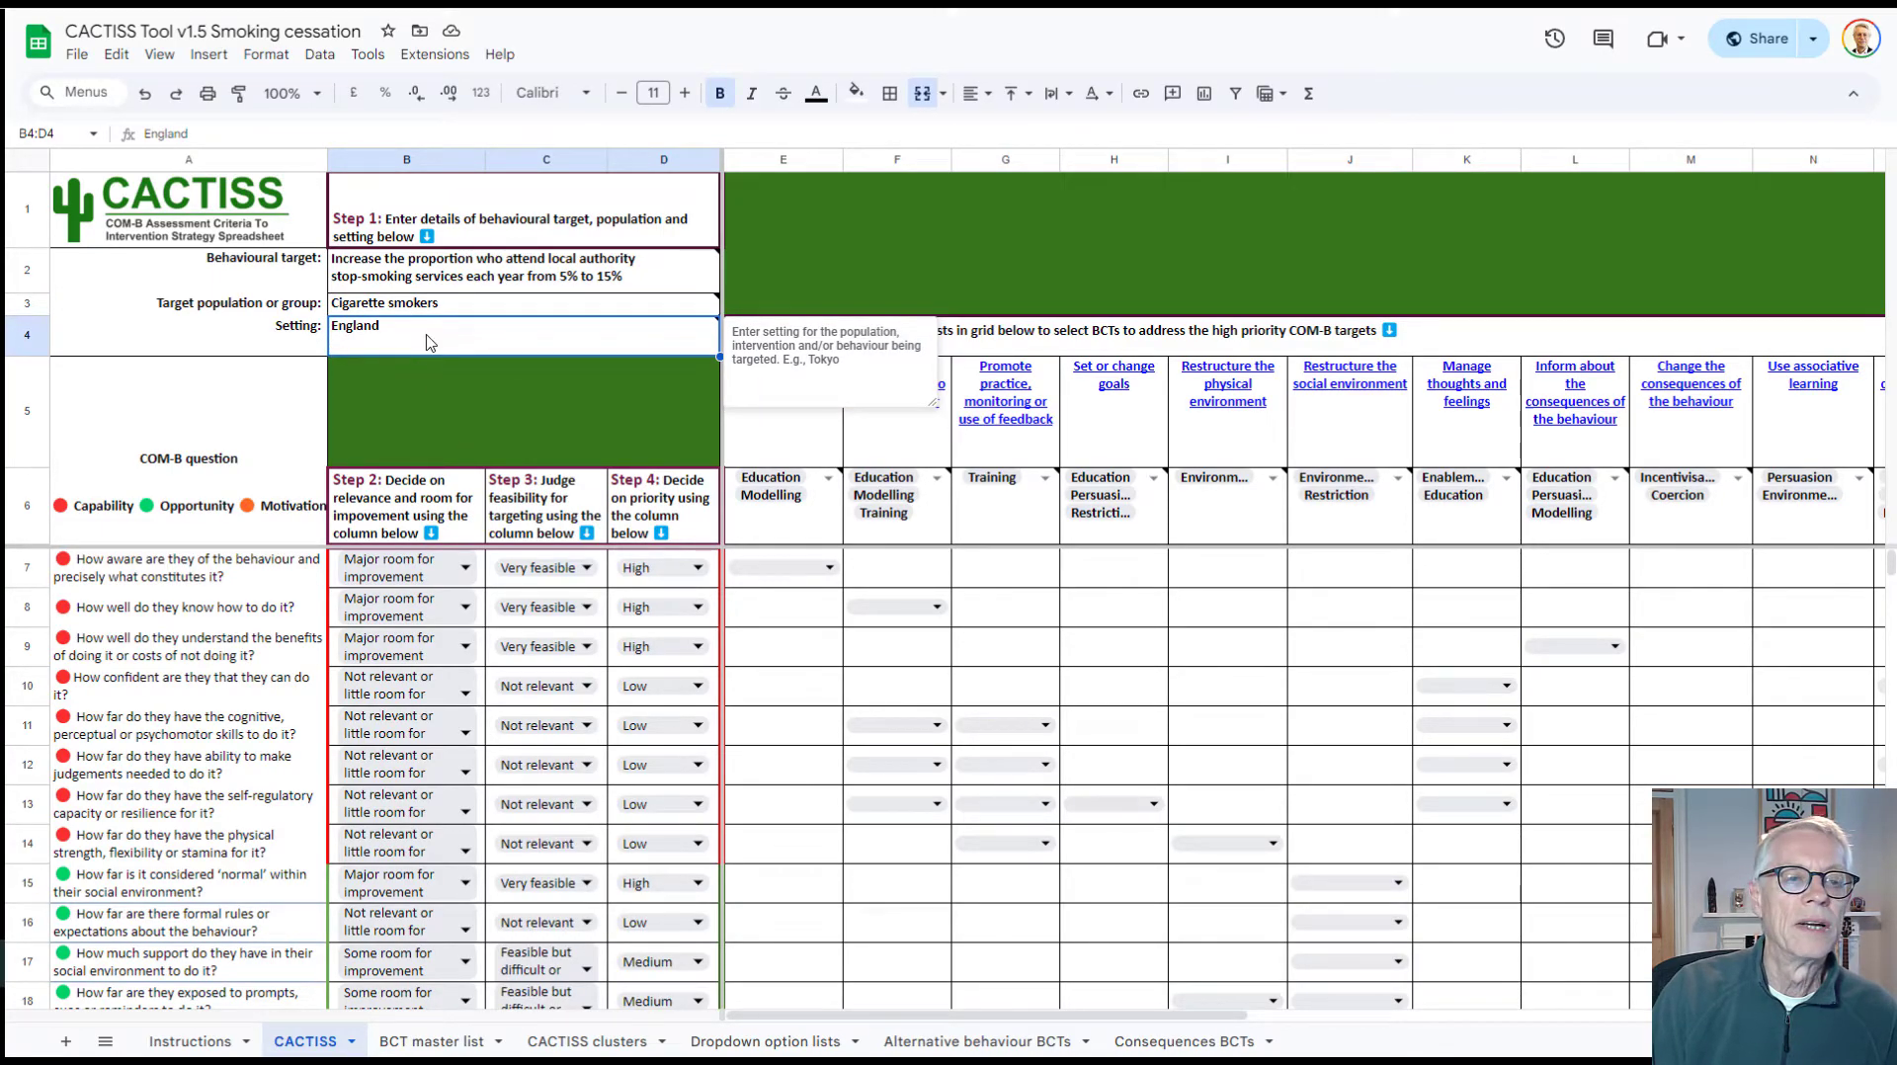
pyautogui.click(439, 309)
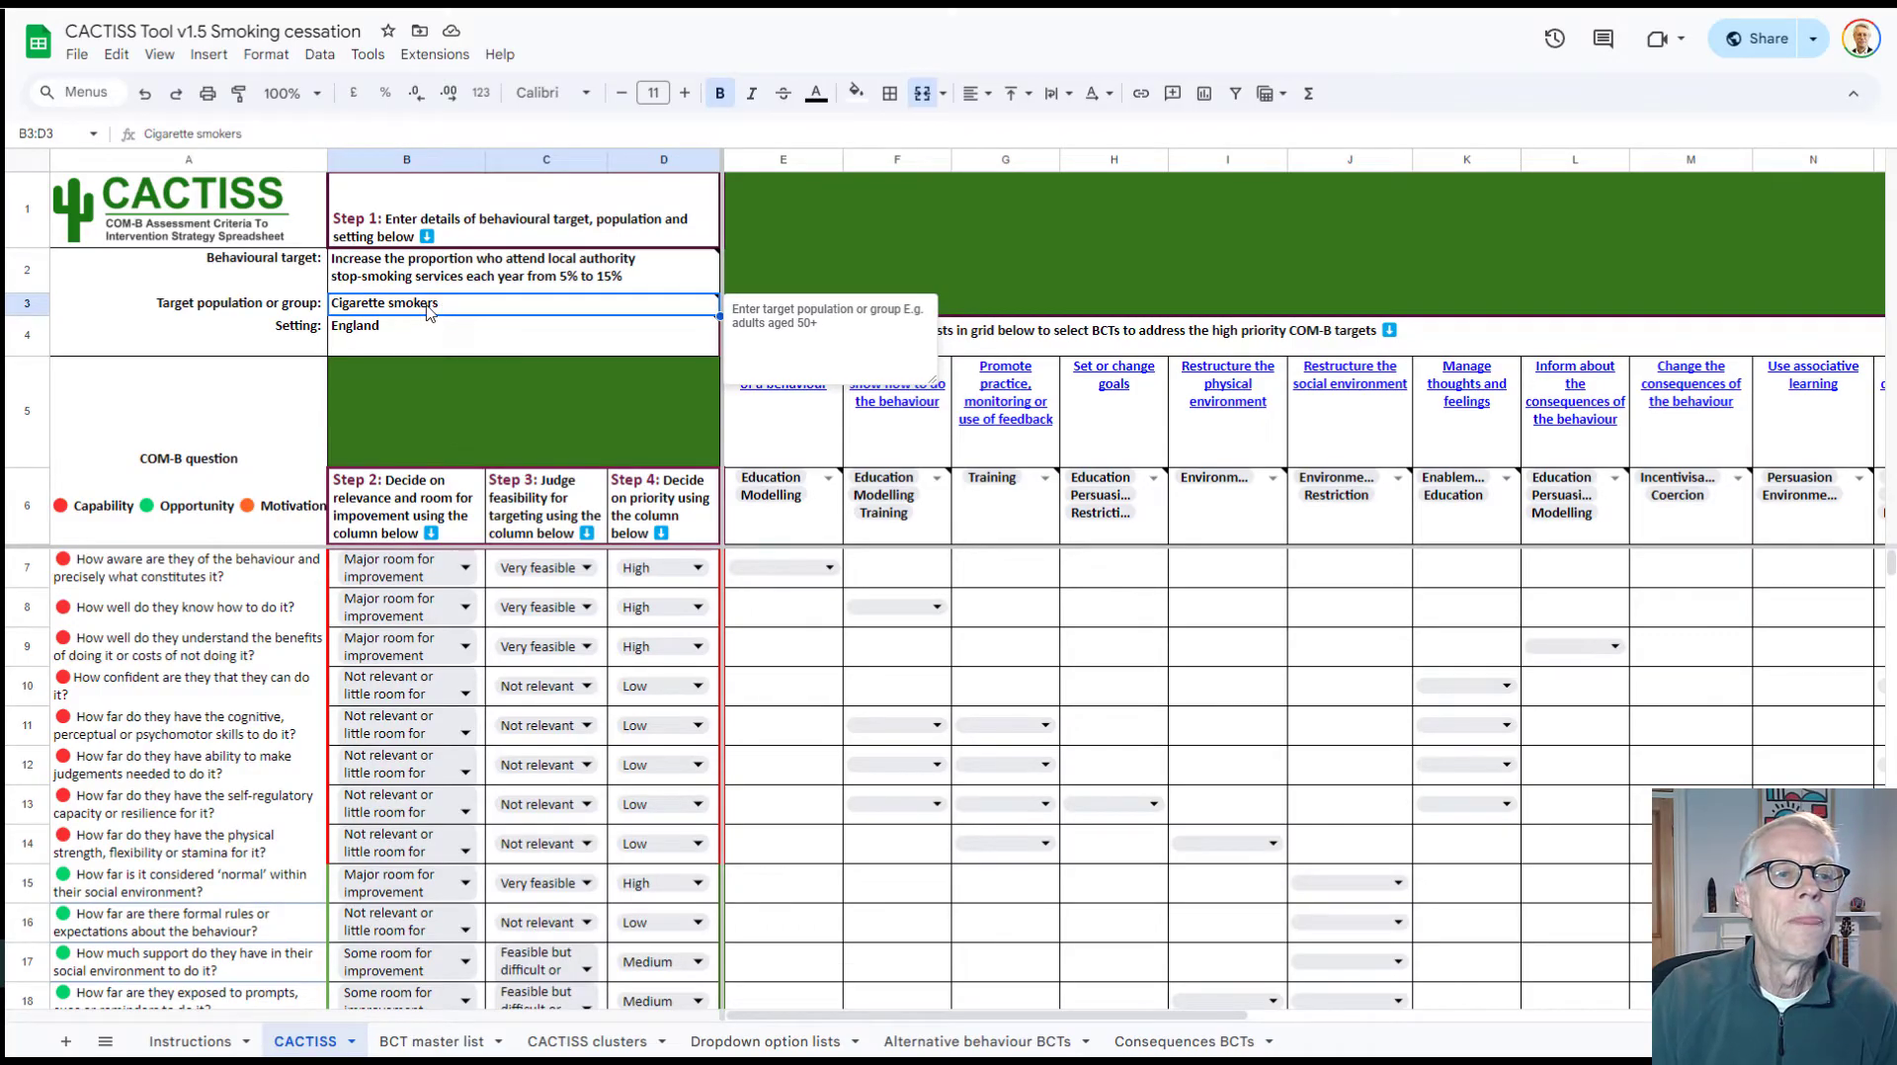
pyautogui.click(386, 338)
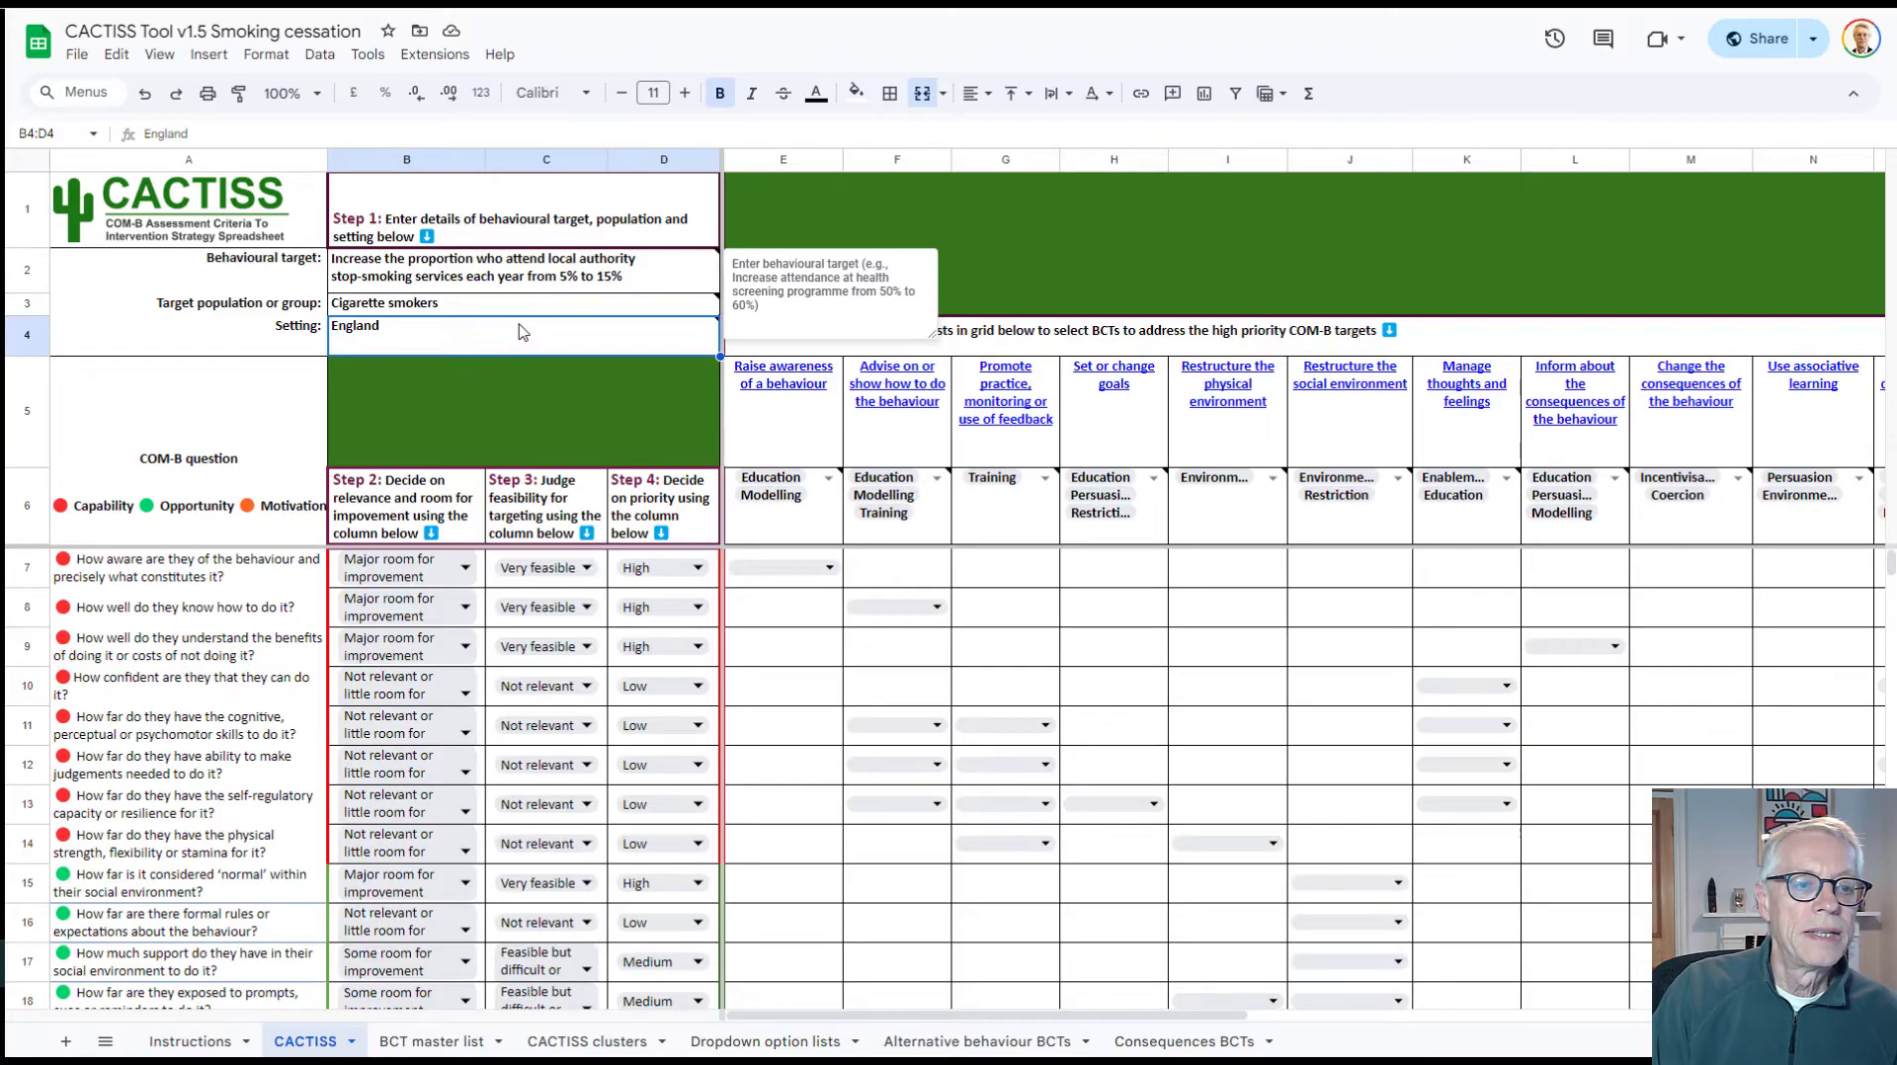
pyautogui.scroll(-1, 524, 333)
pyautogui.scroll(1, 412, 436)
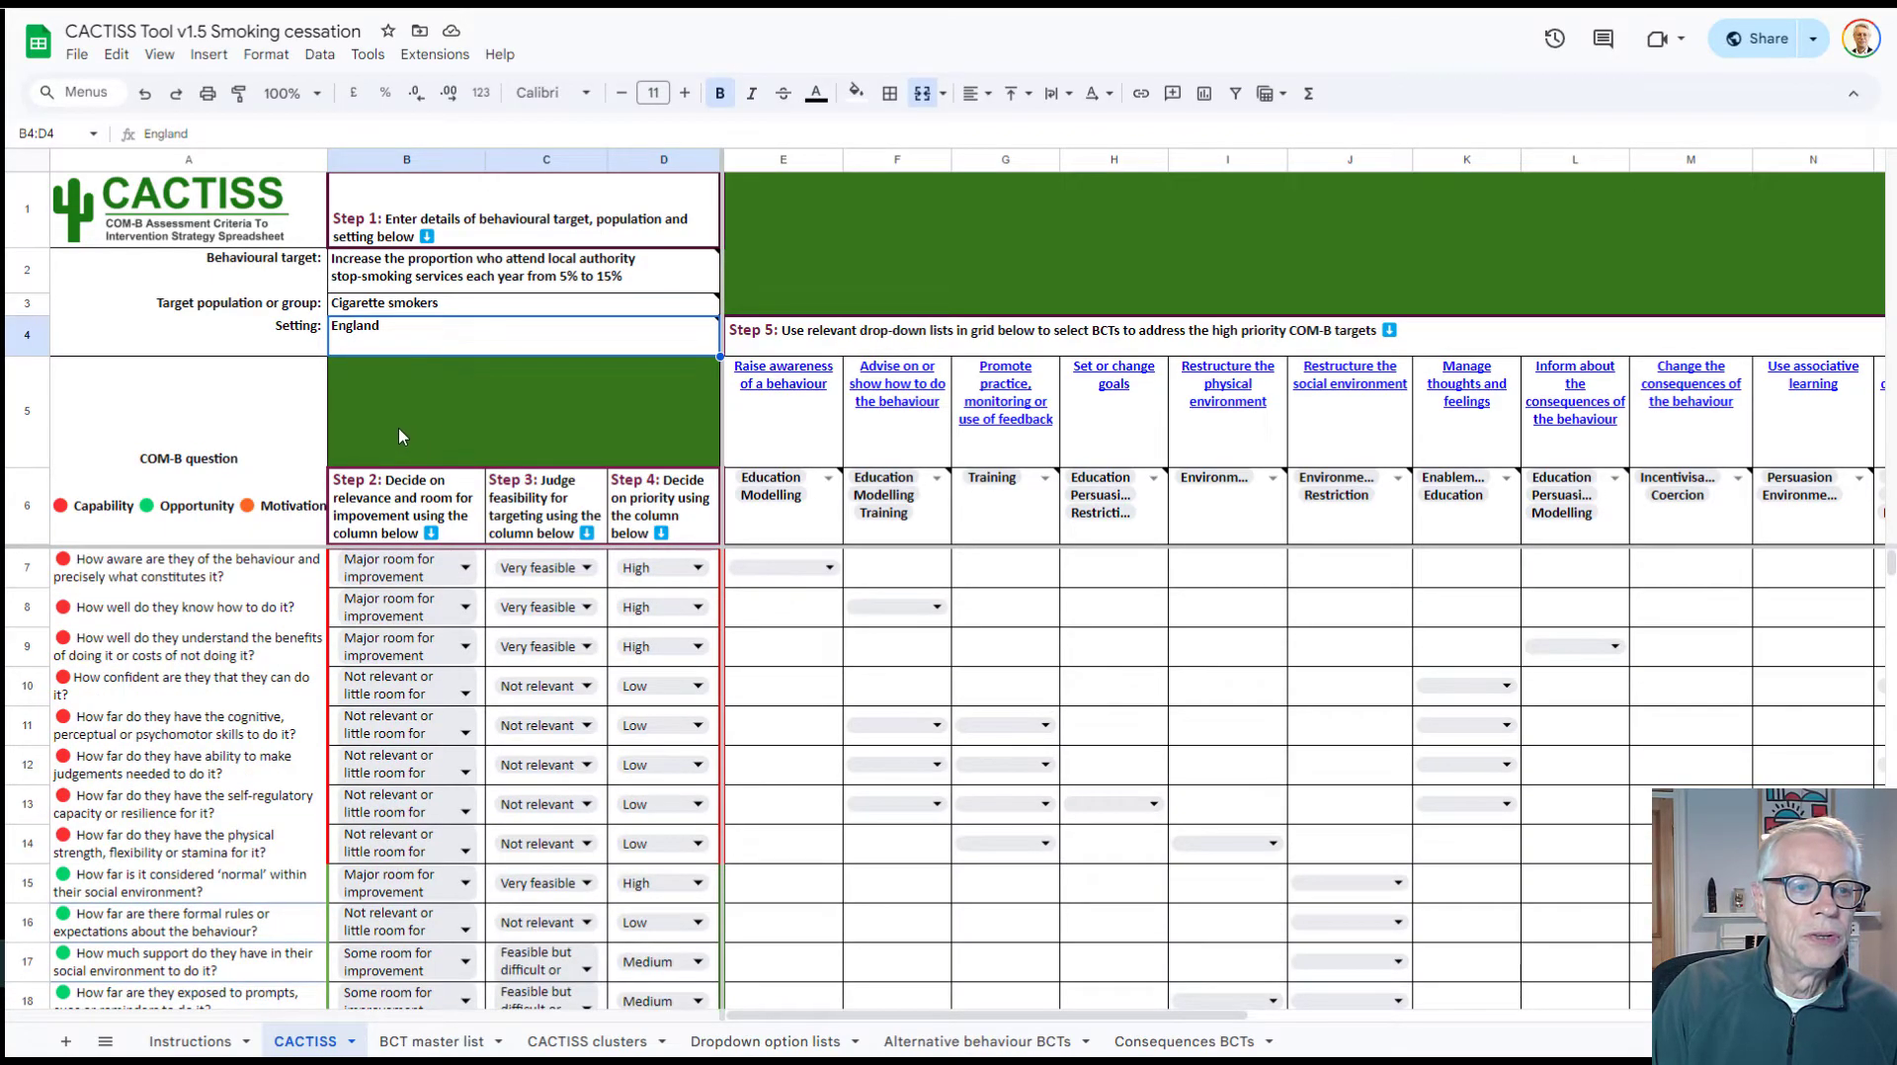
pyautogui.click(395, 159)
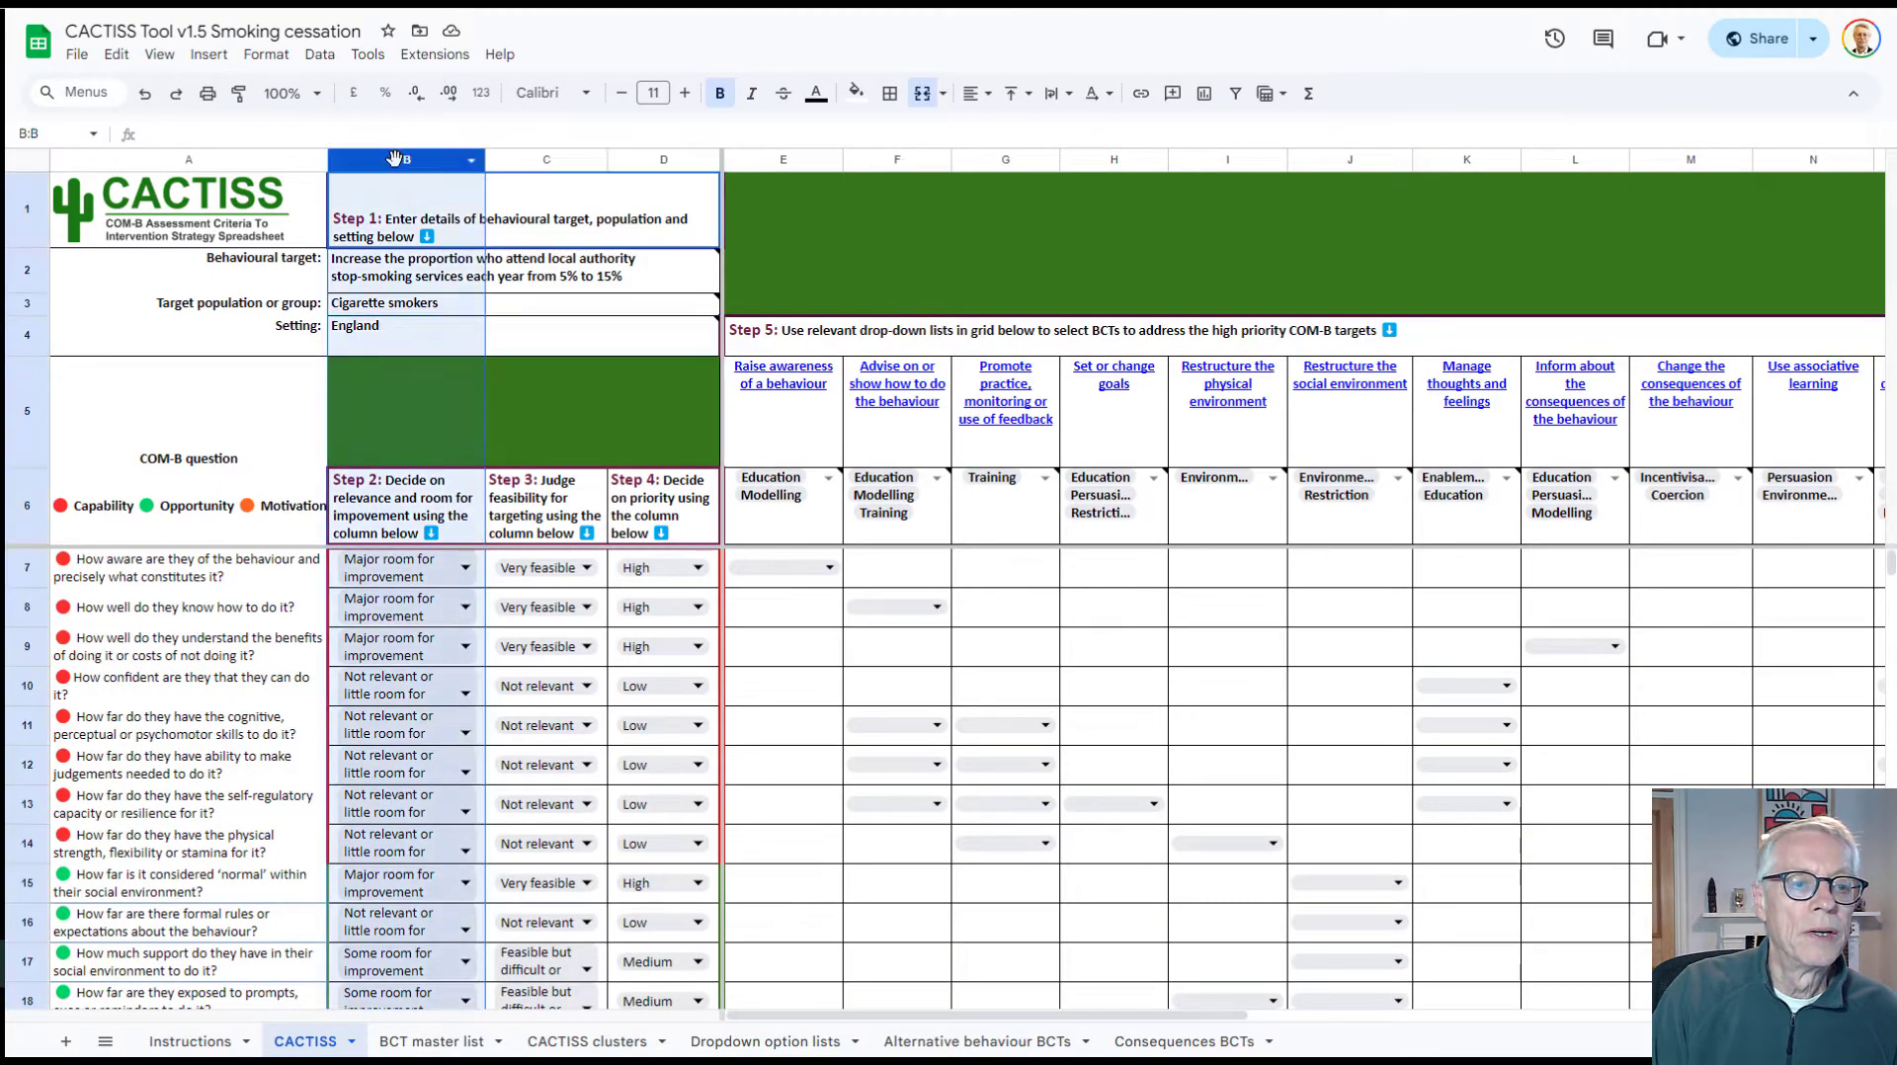
pyautogui.click(417, 423)
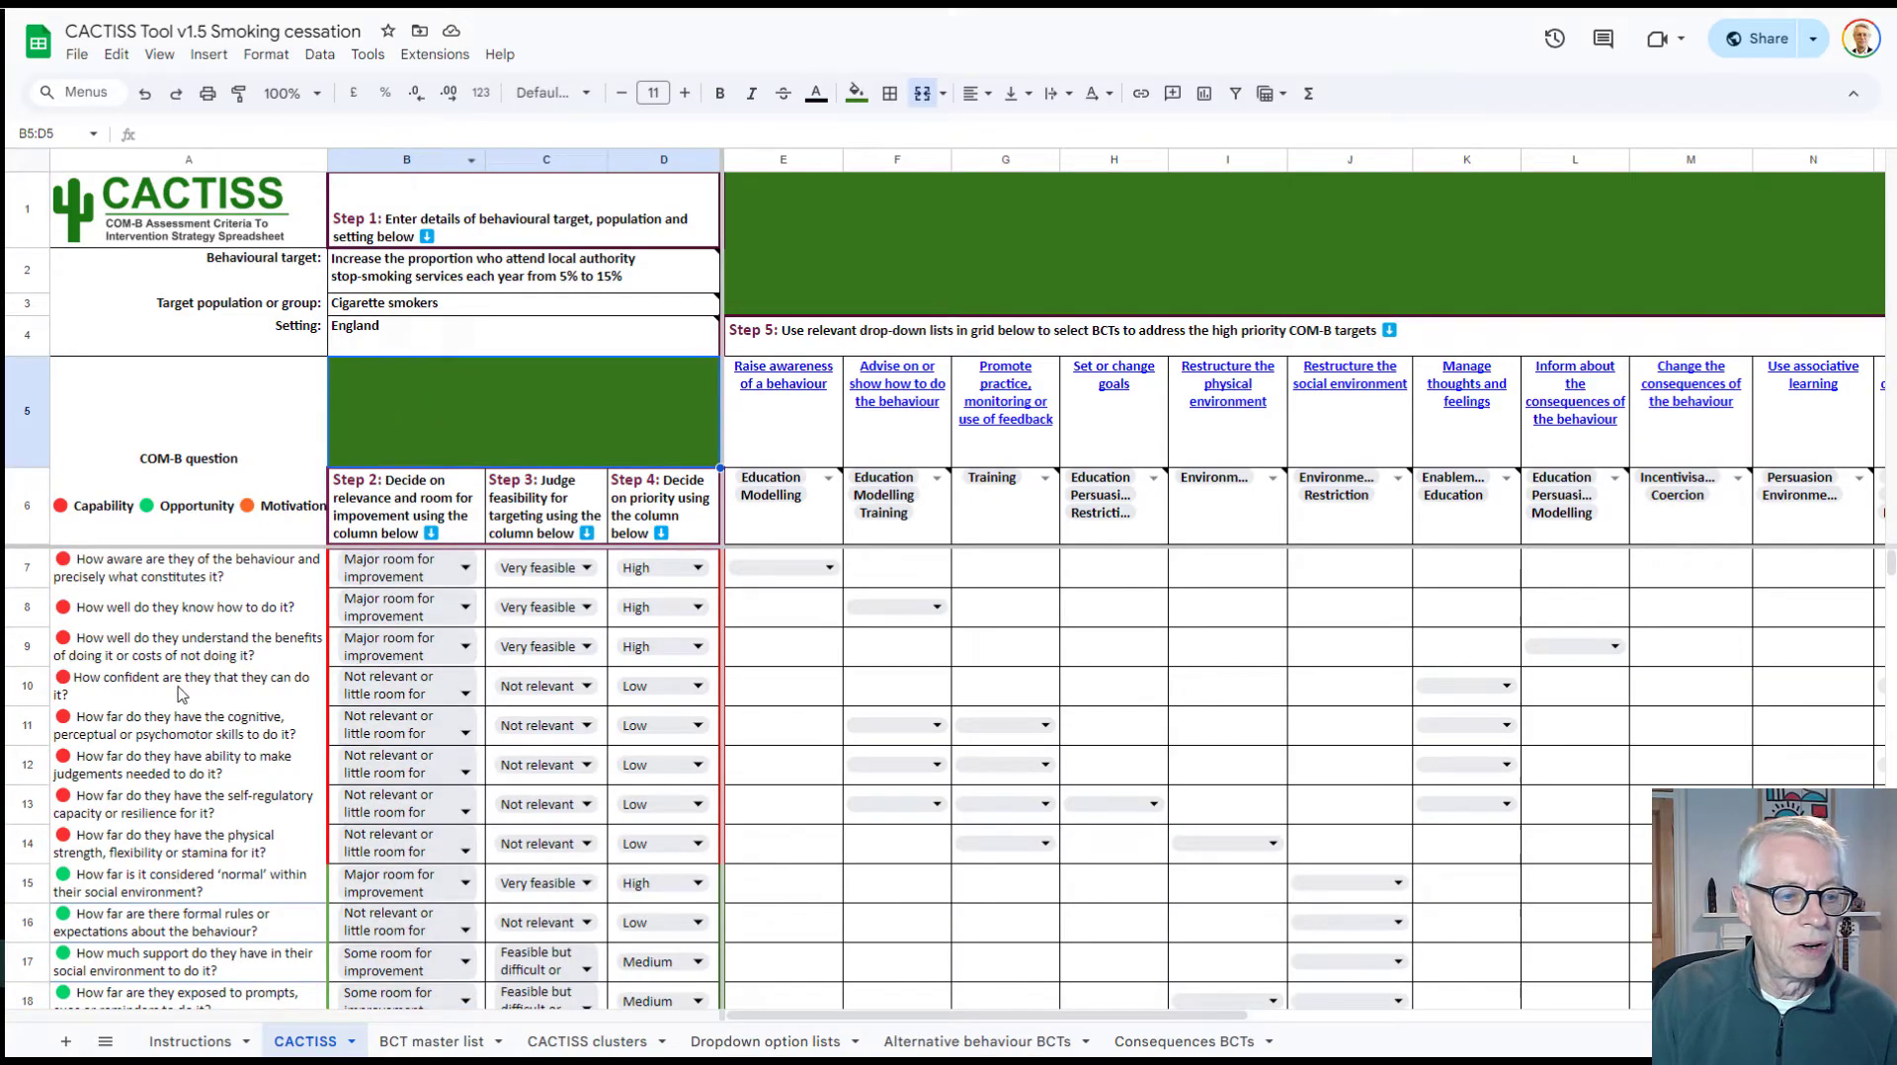
pyautogui.scroll(-2, 181, 692)
pyautogui.scroll(2, 180, 692)
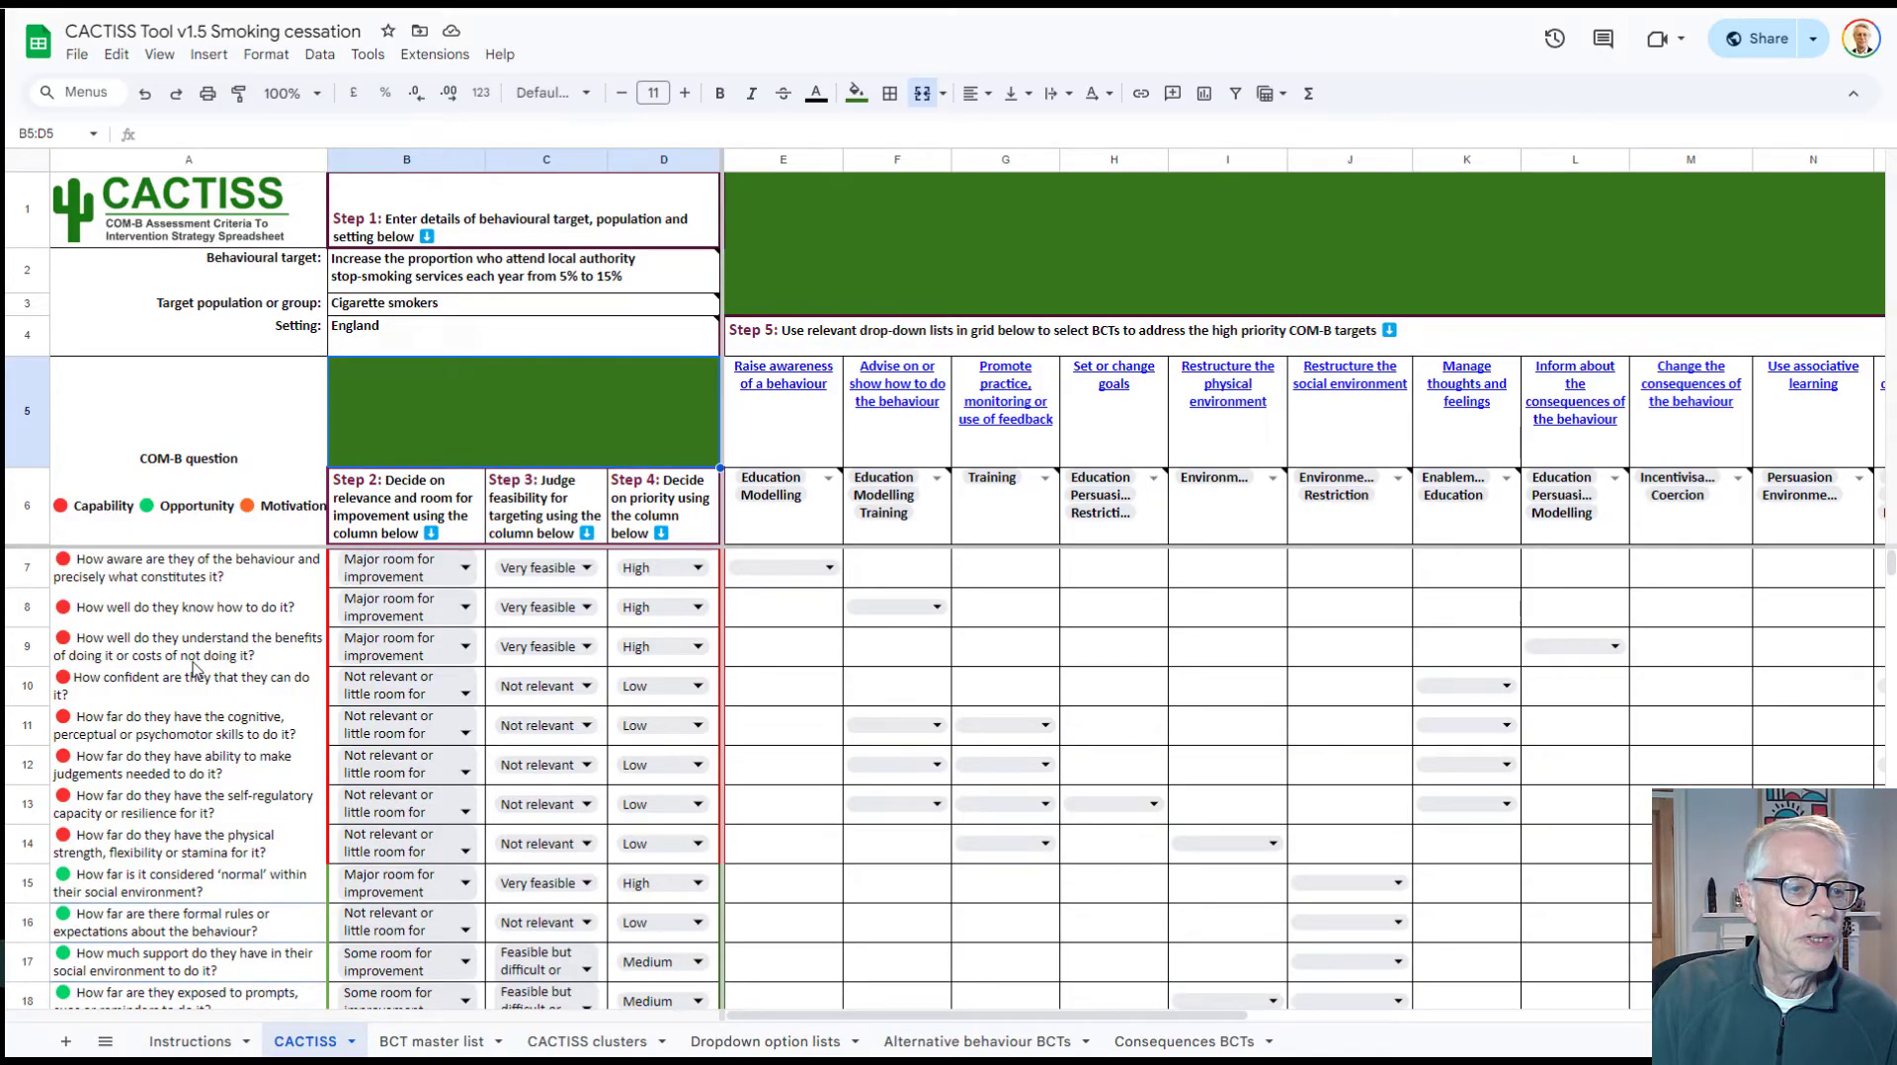
pyautogui.click(141, 581)
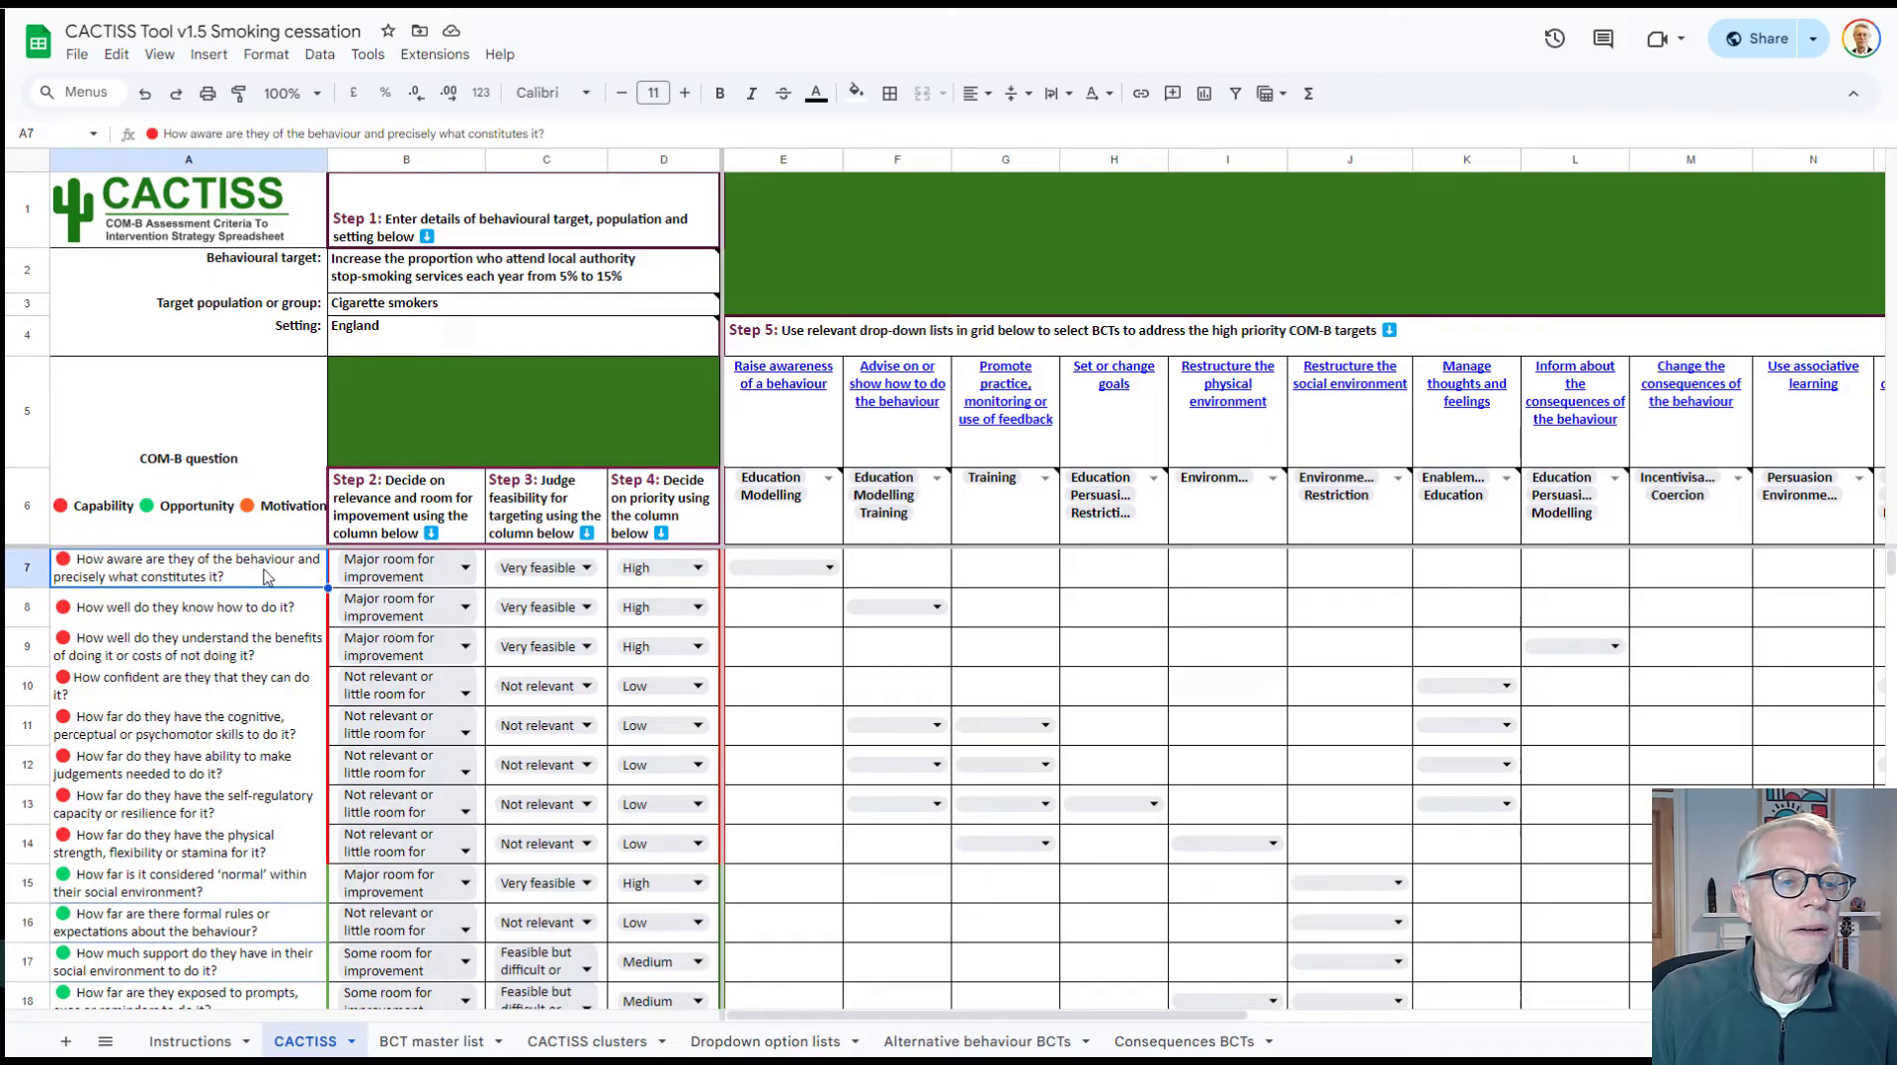
pyautogui.moveTo(510, 261)
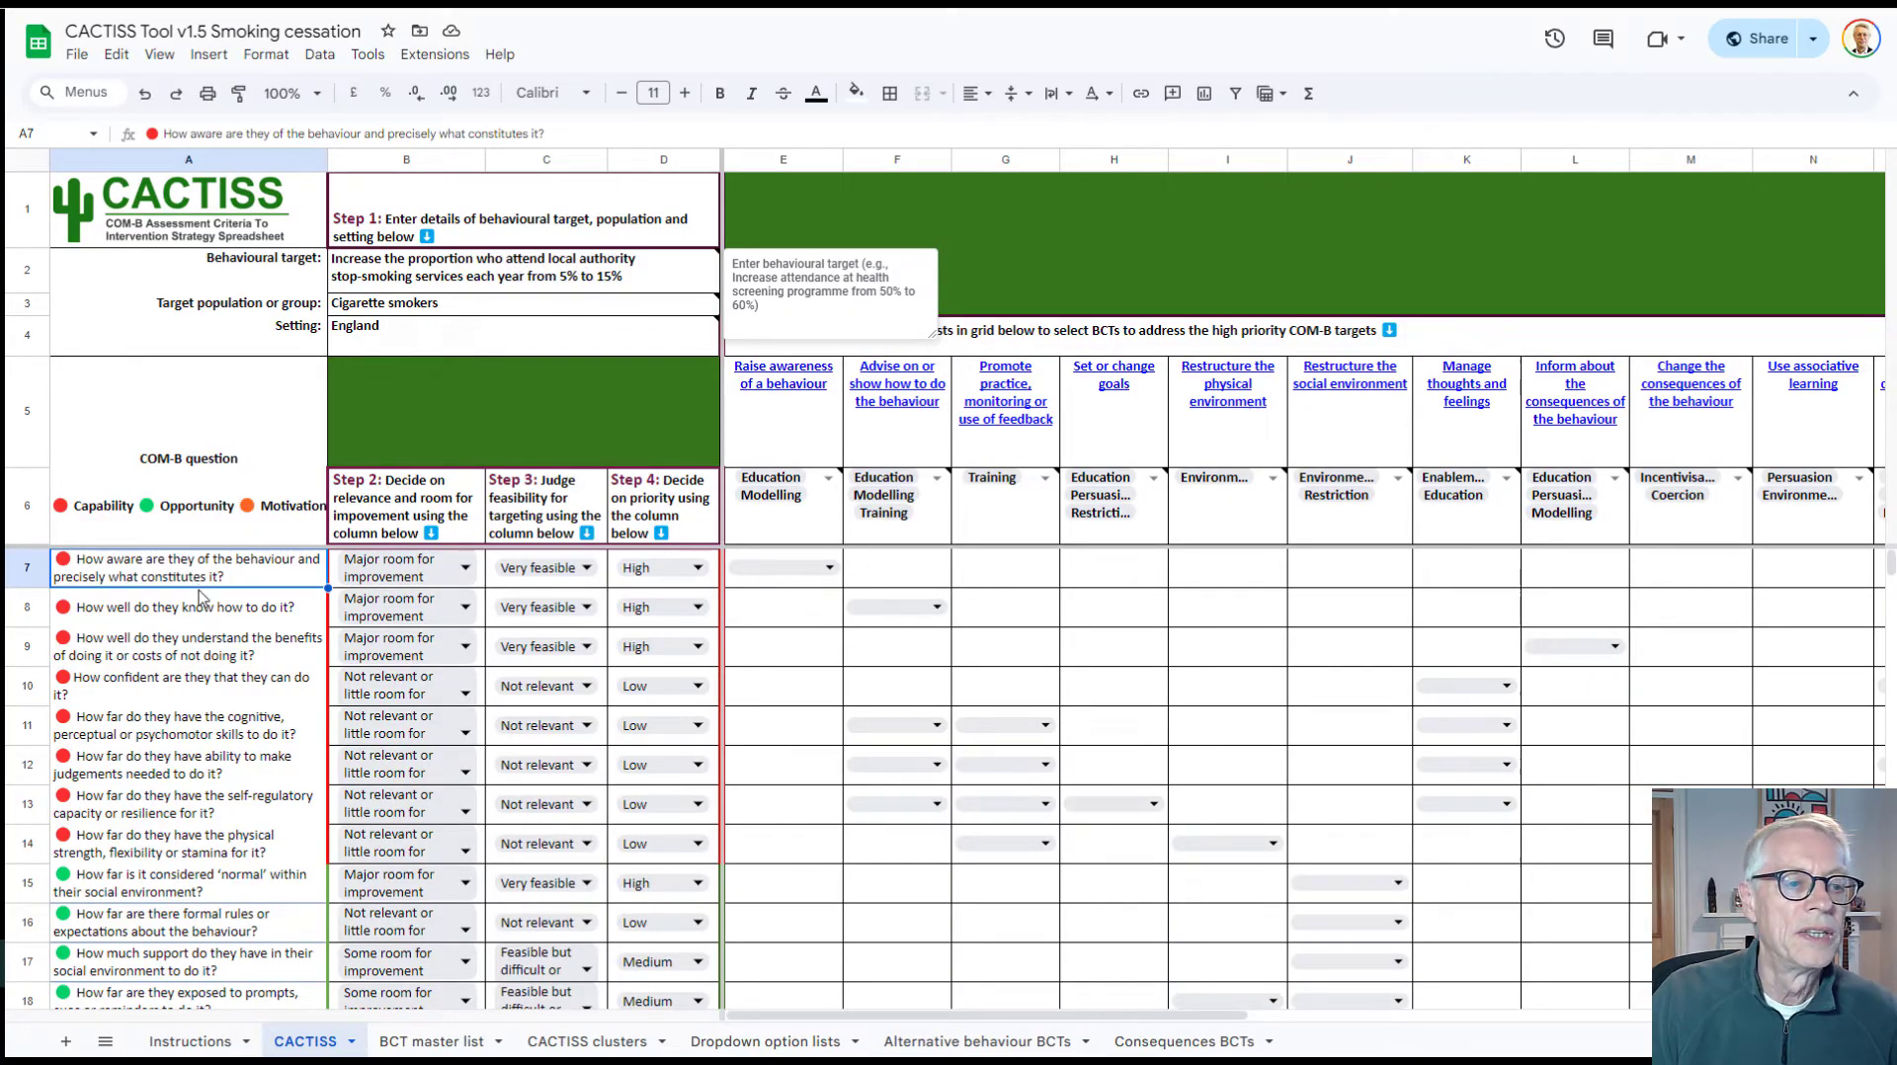
pyautogui.click(462, 575)
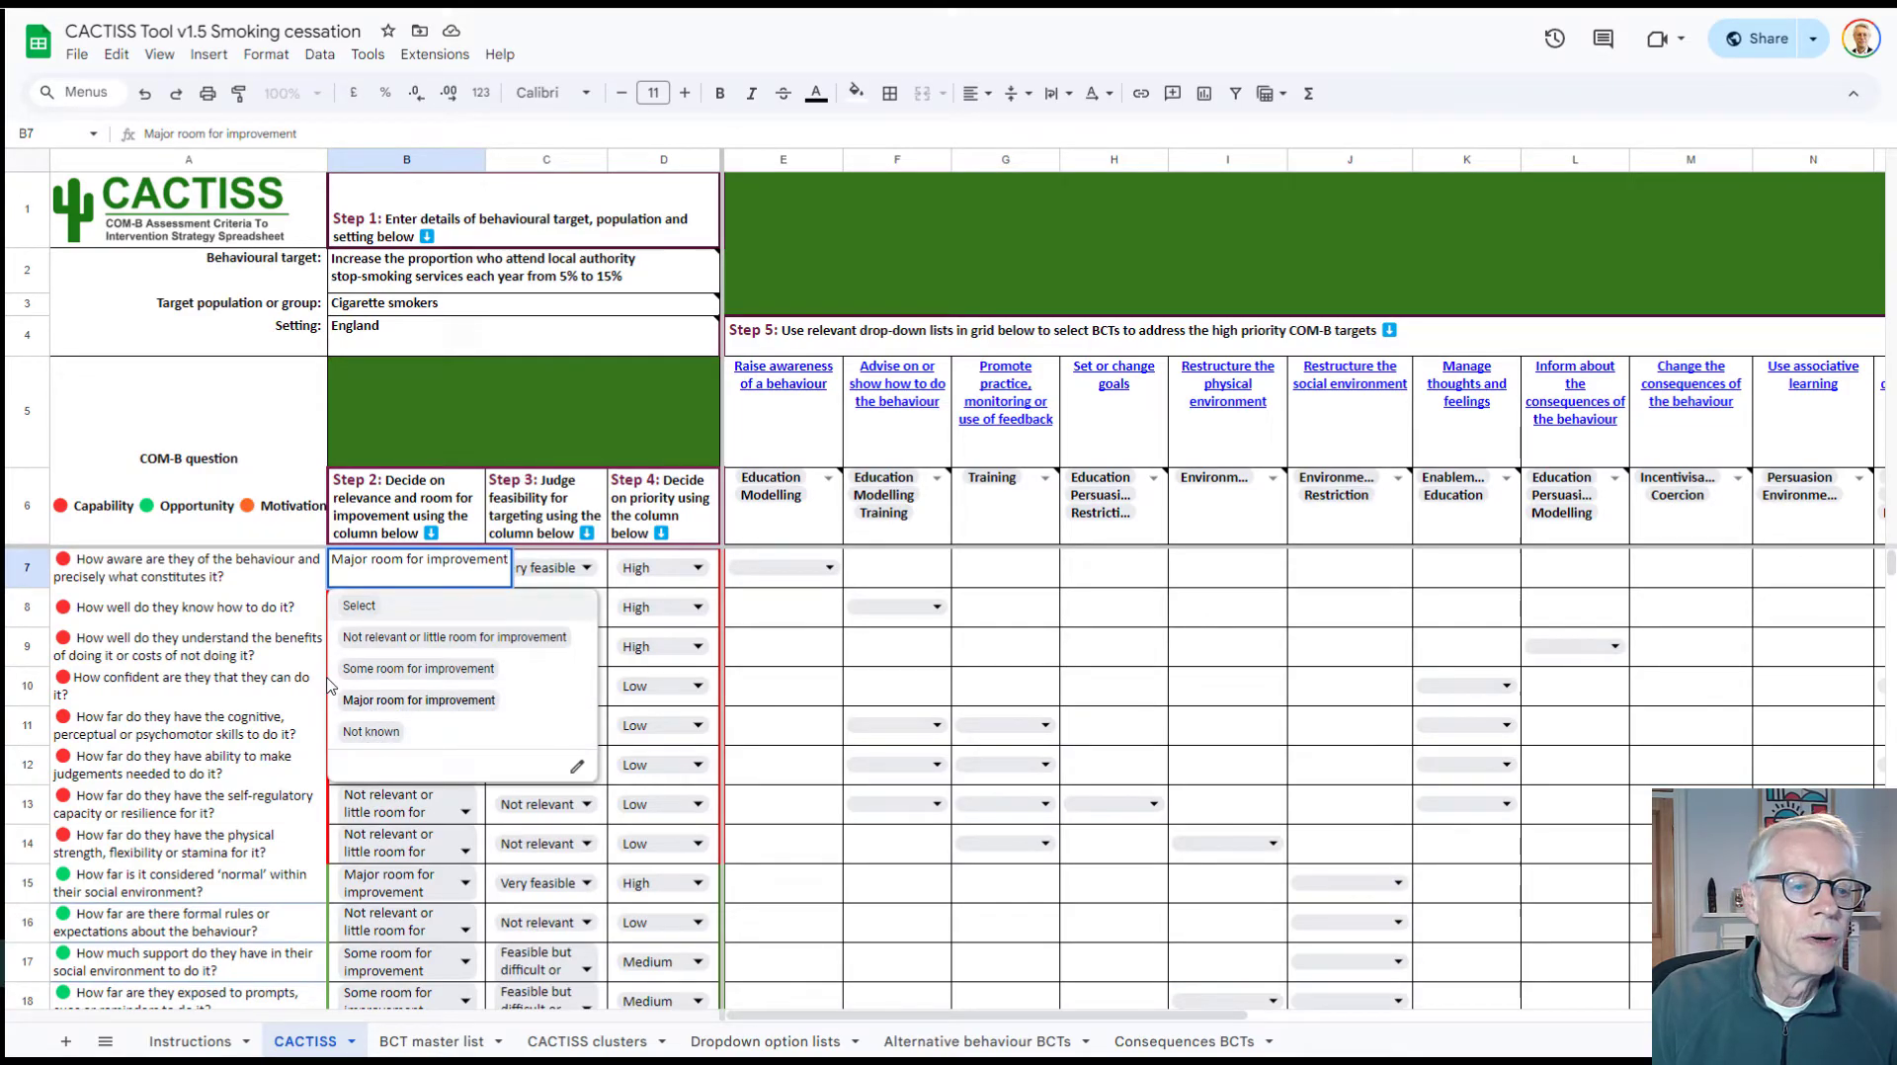
pyautogui.click(399, 429)
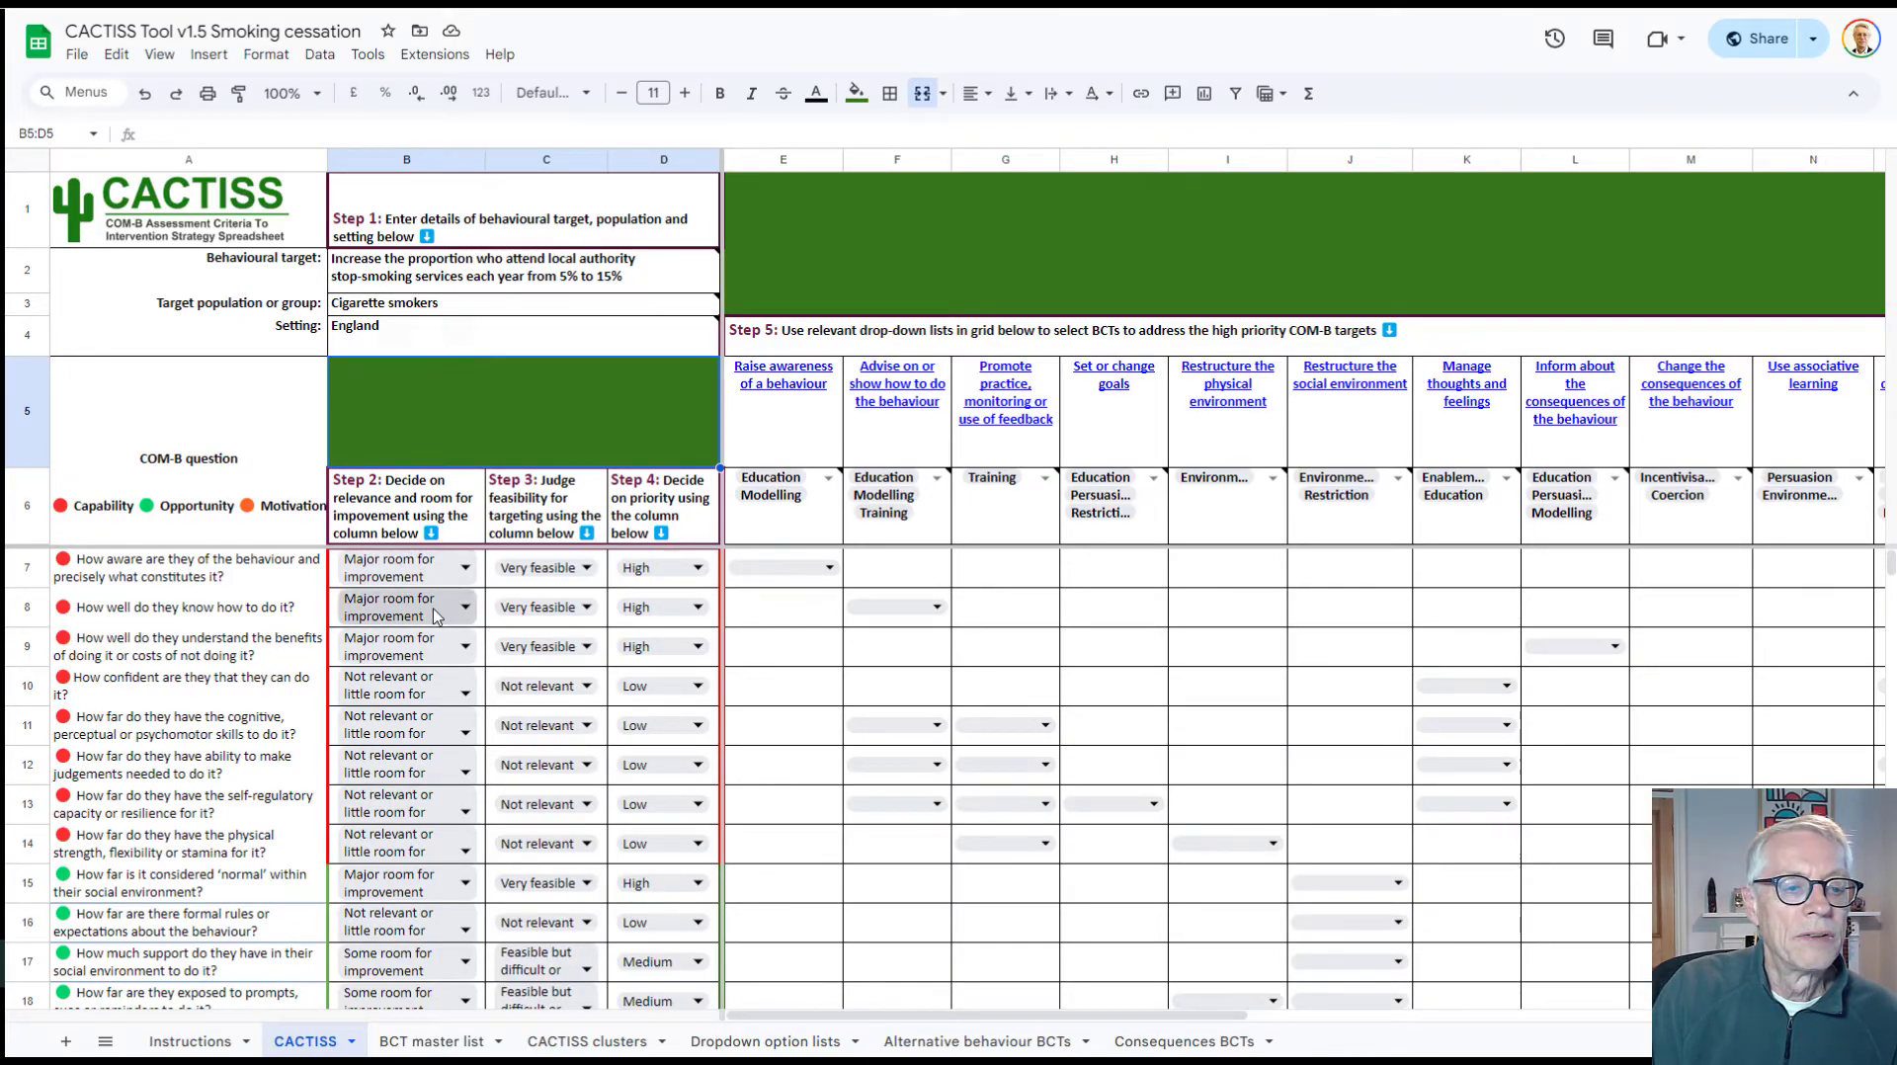
pyautogui.click(402, 614)
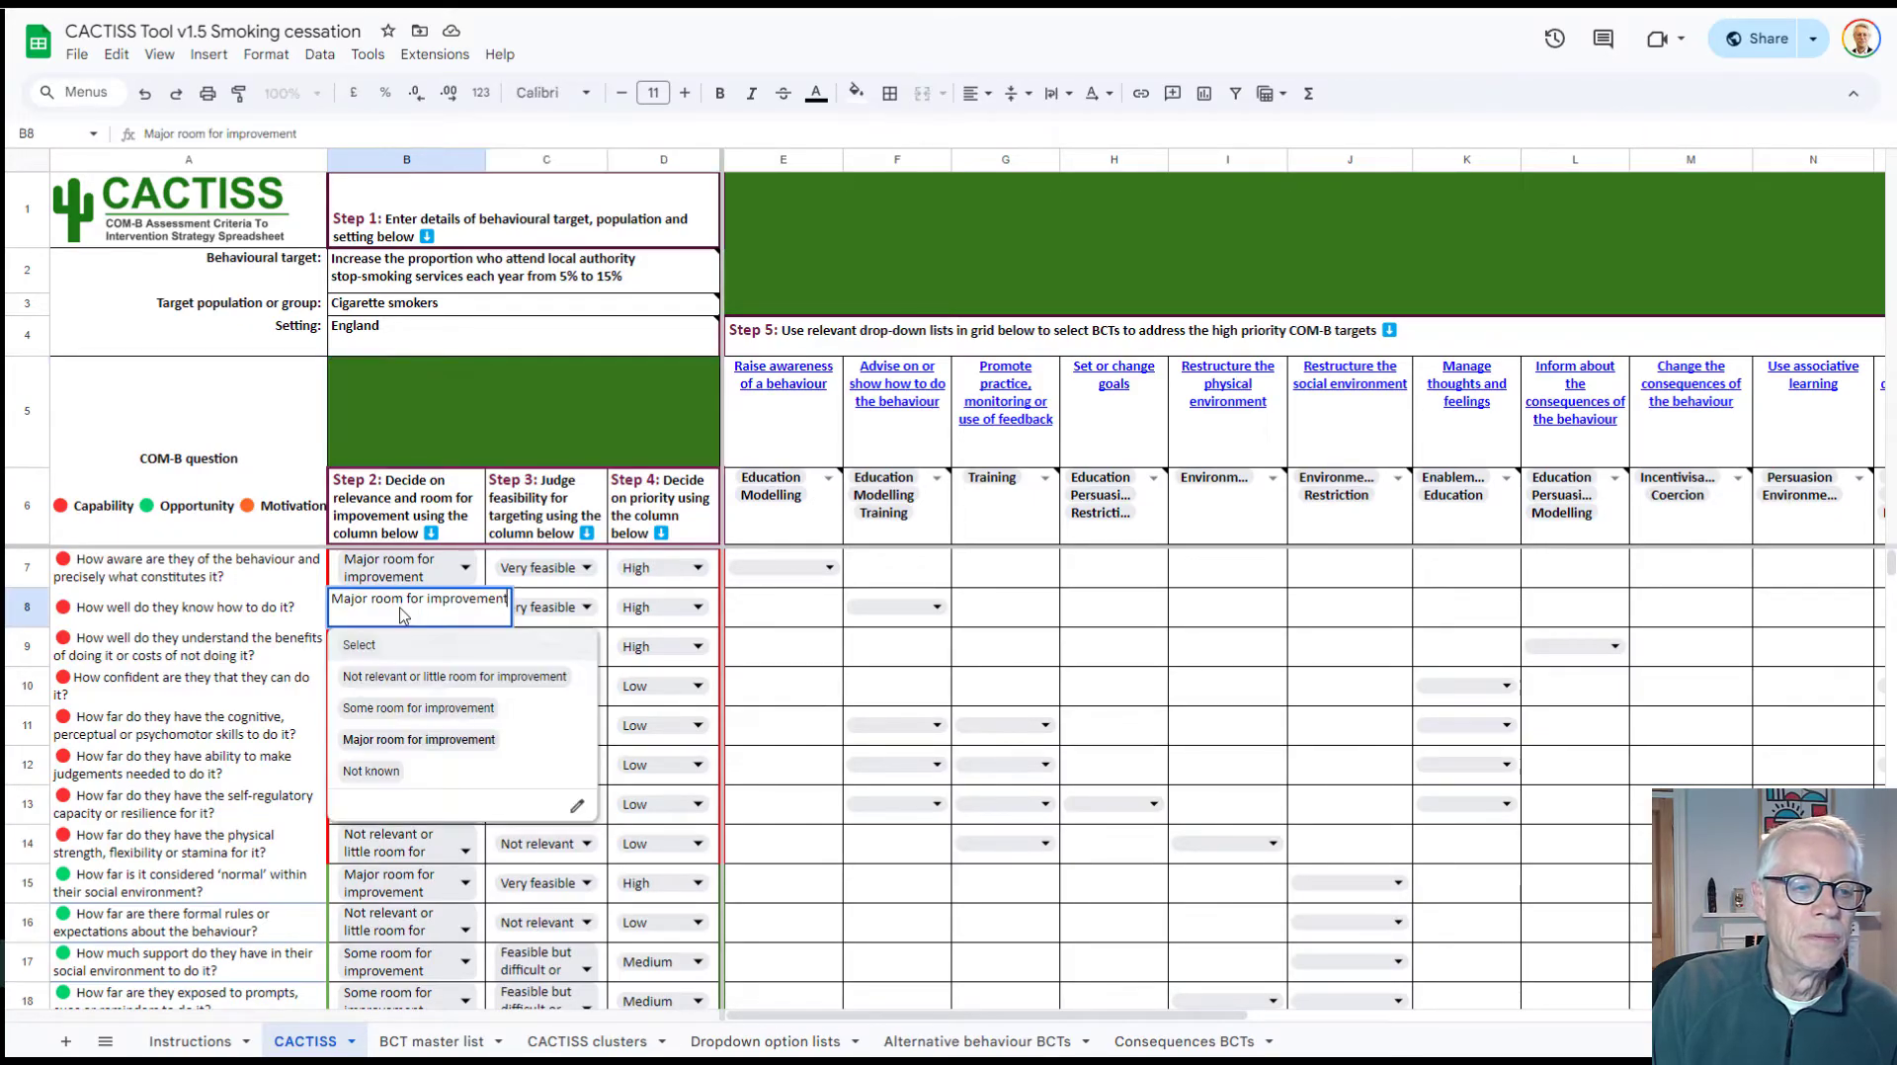
pyautogui.click(274, 622)
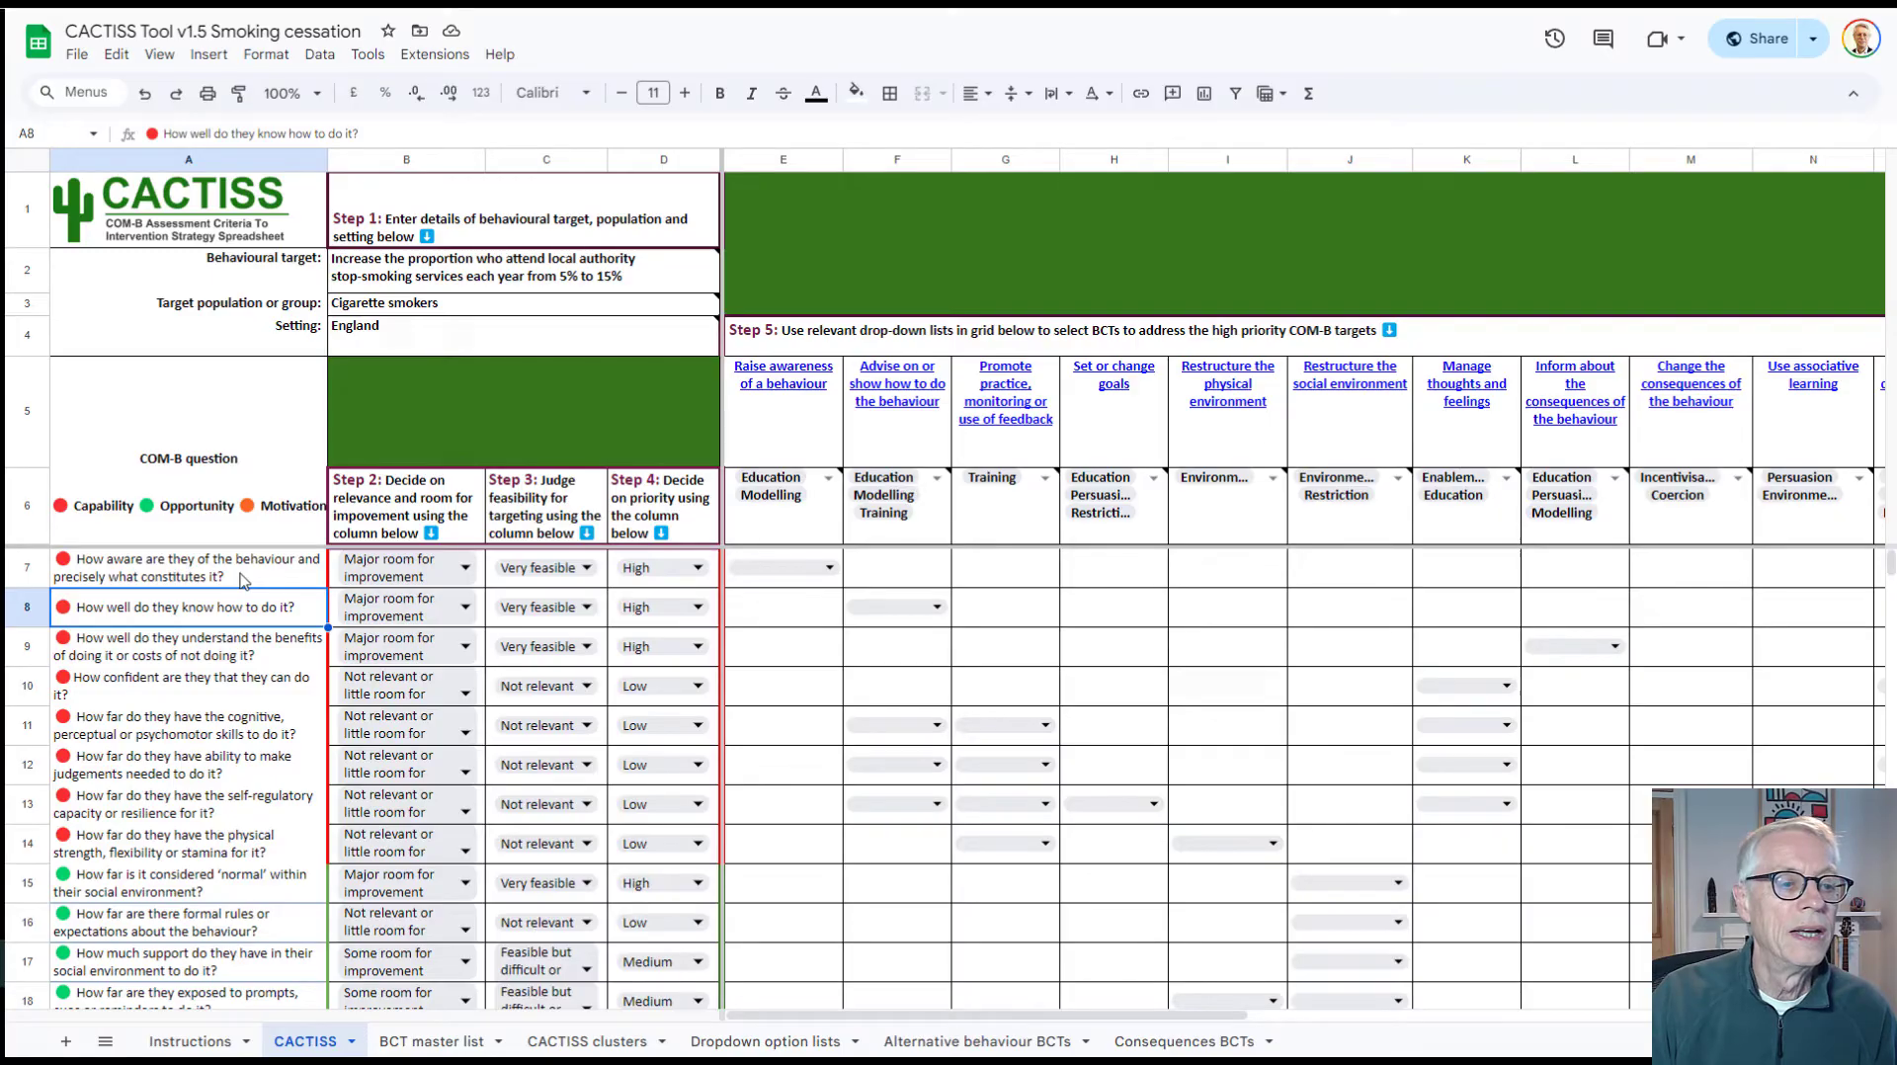
pyautogui.click(201, 655)
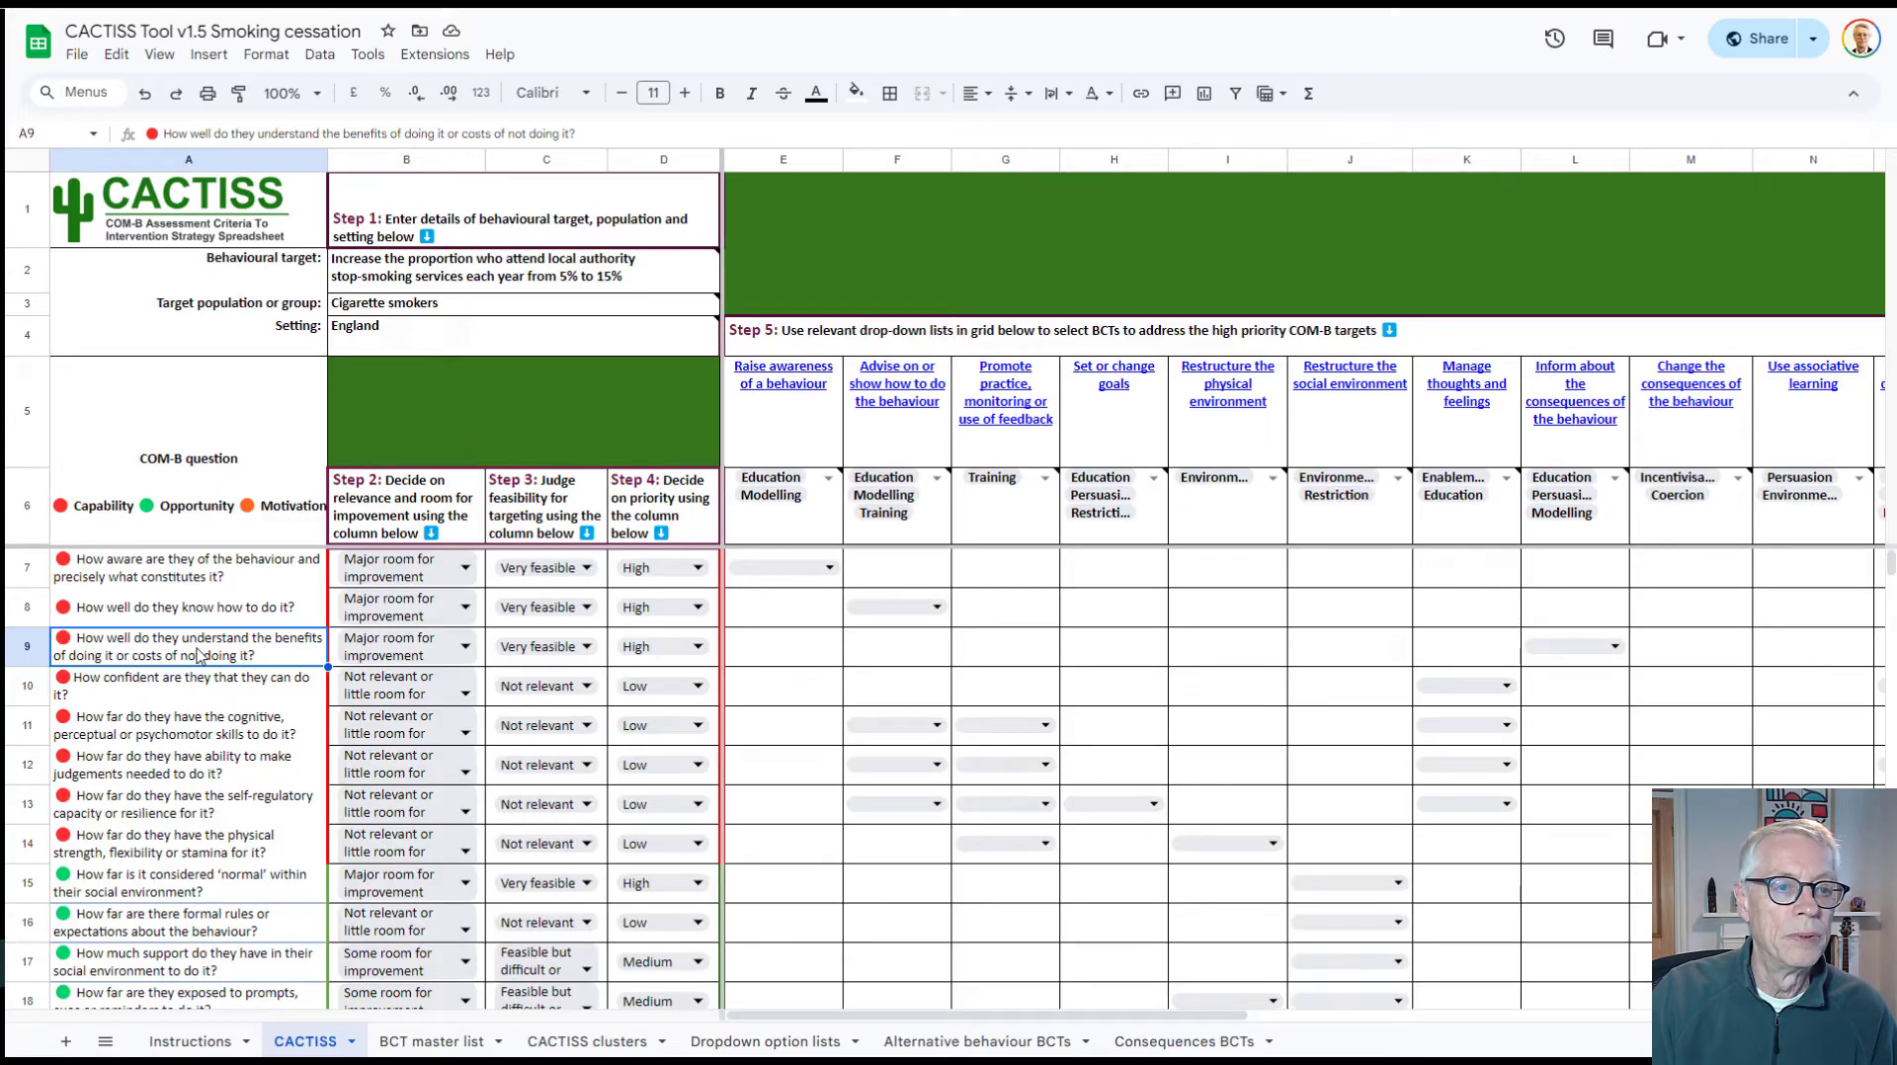
pyautogui.moveTo(513, 272)
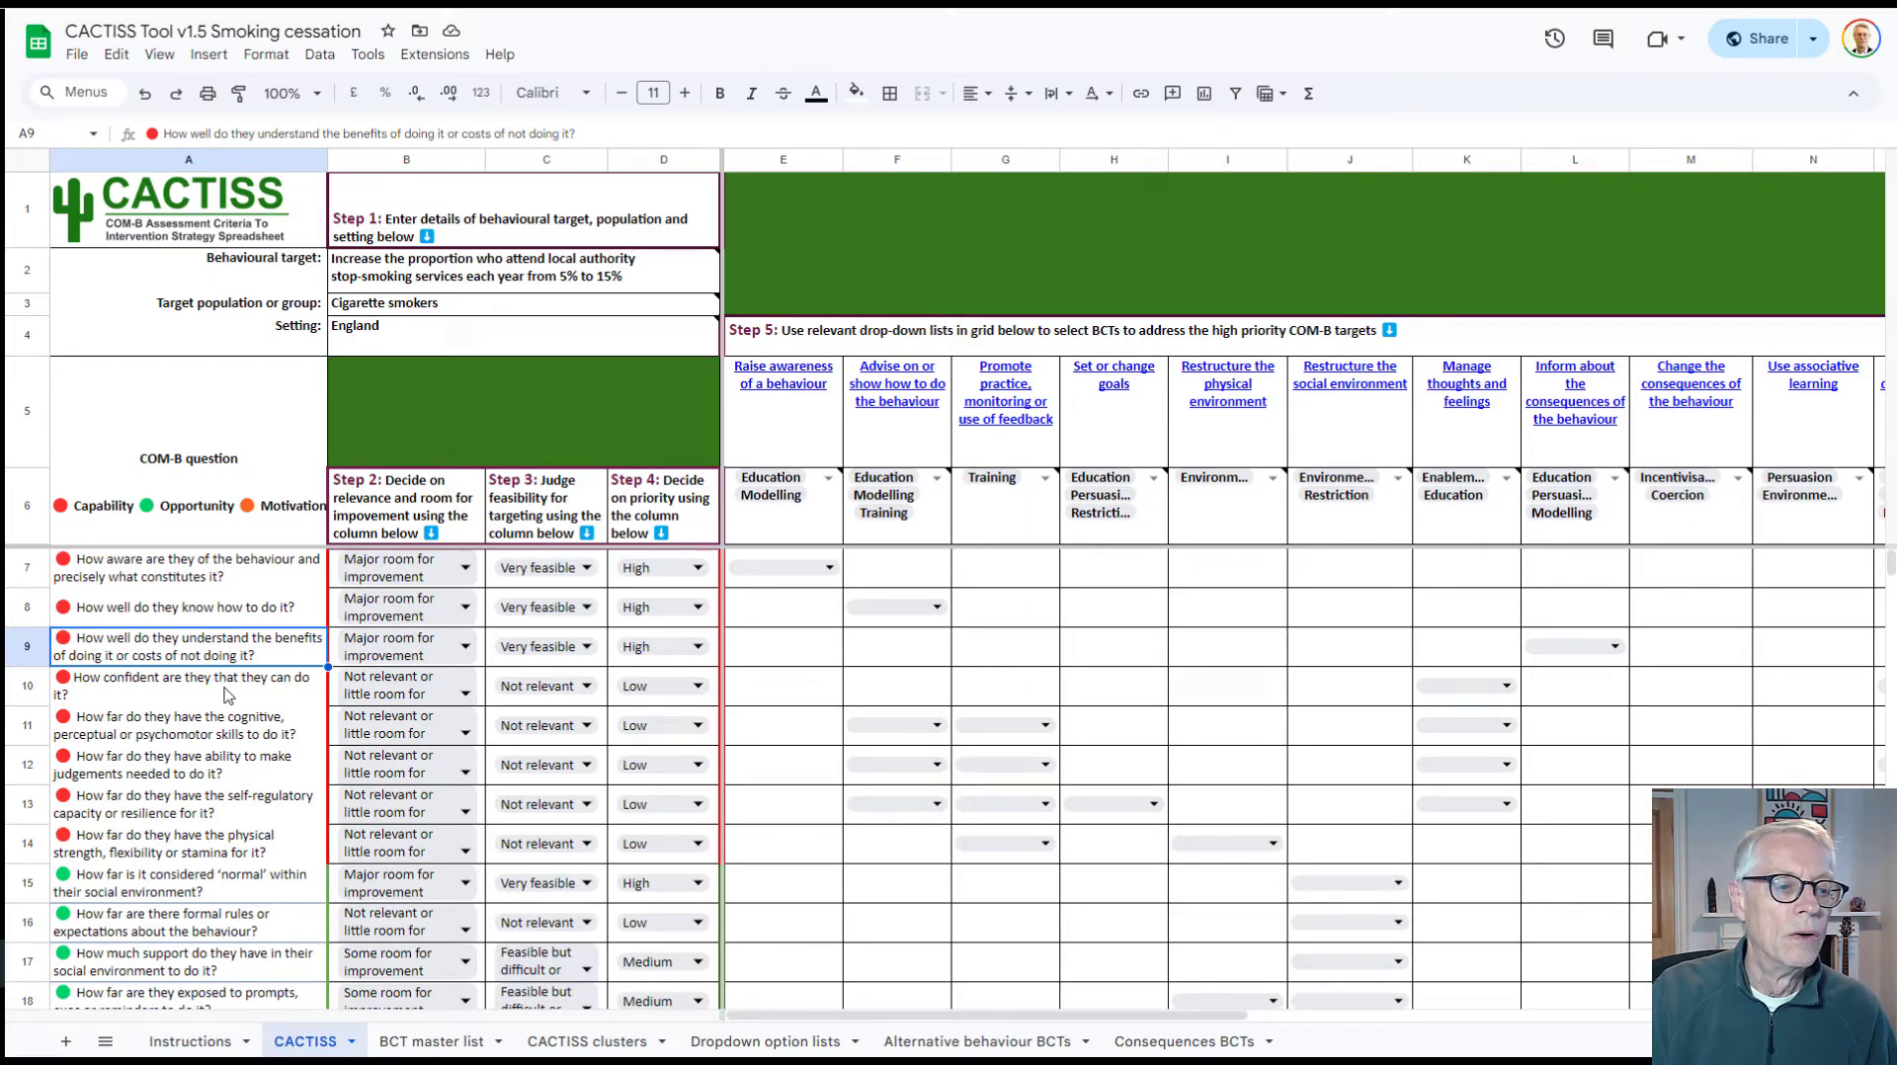
pyautogui.click(220, 699)
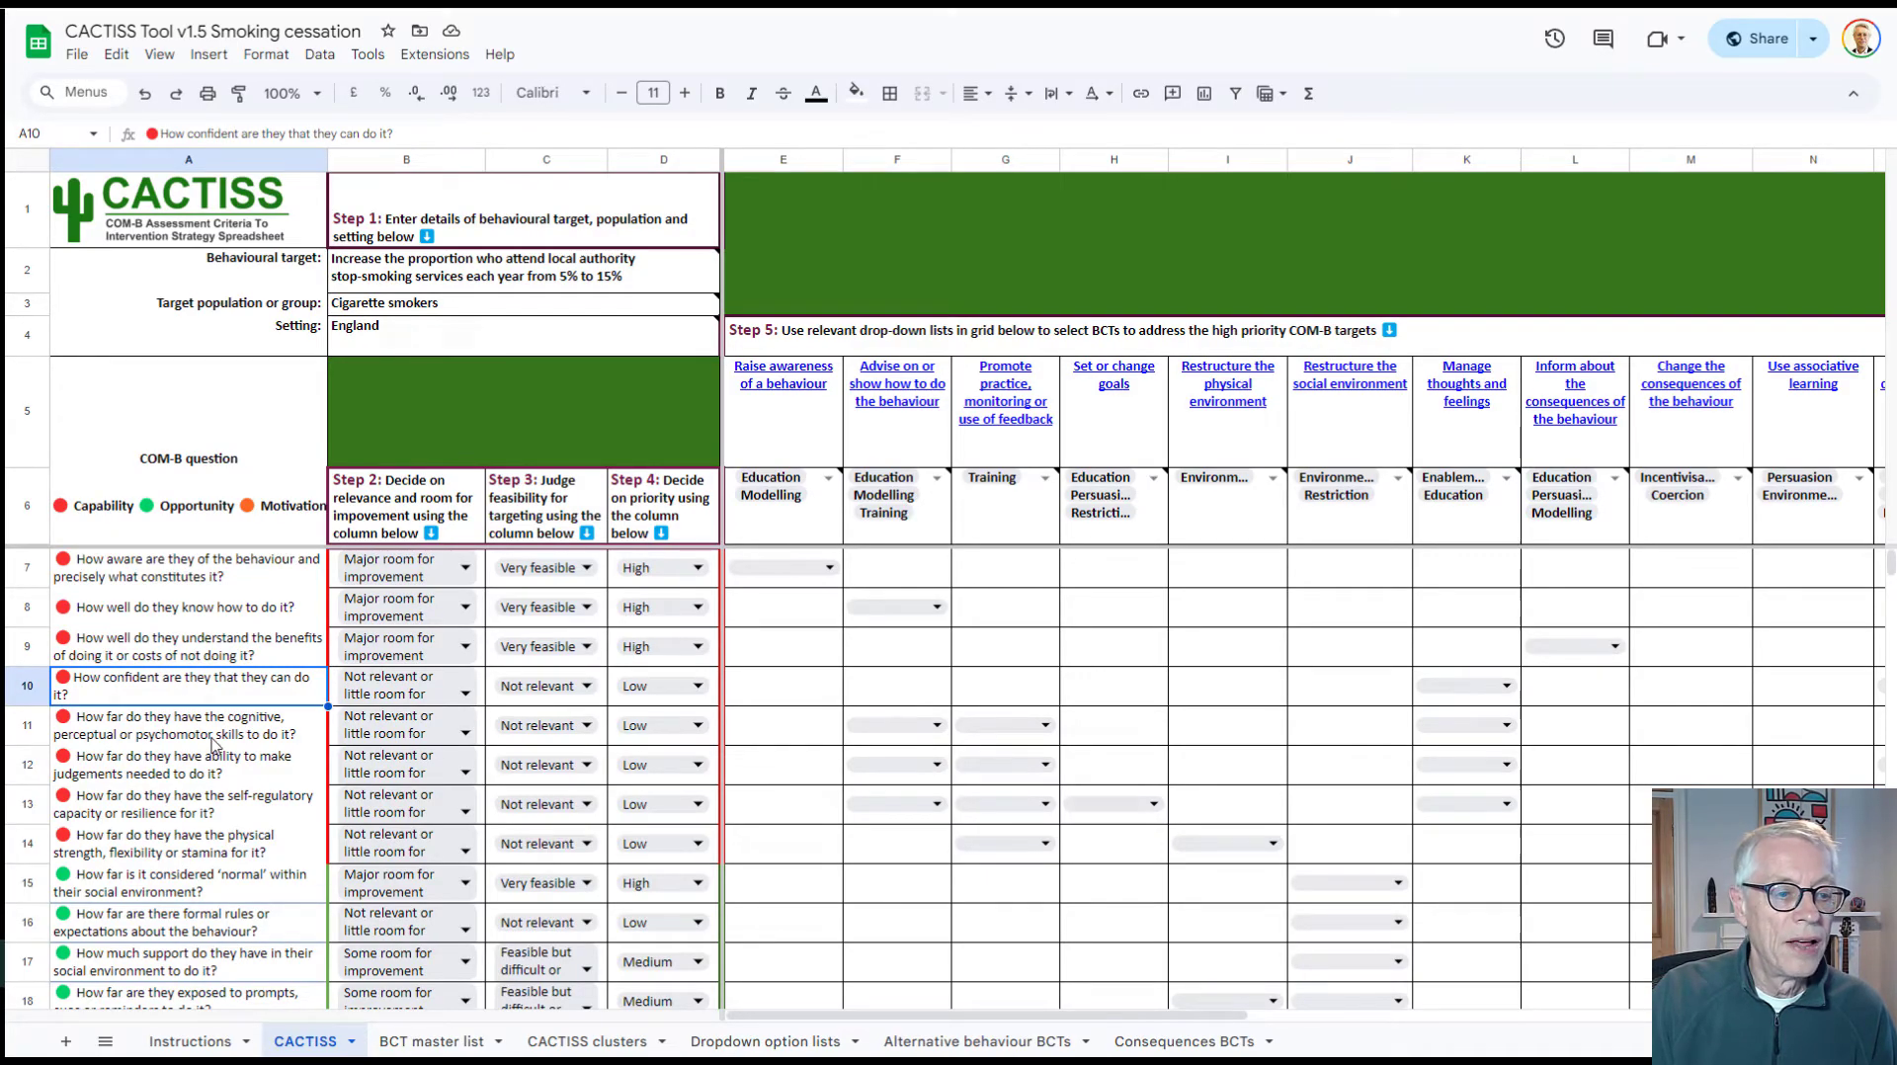
pyautogui.scroll(-1, 212, 743)
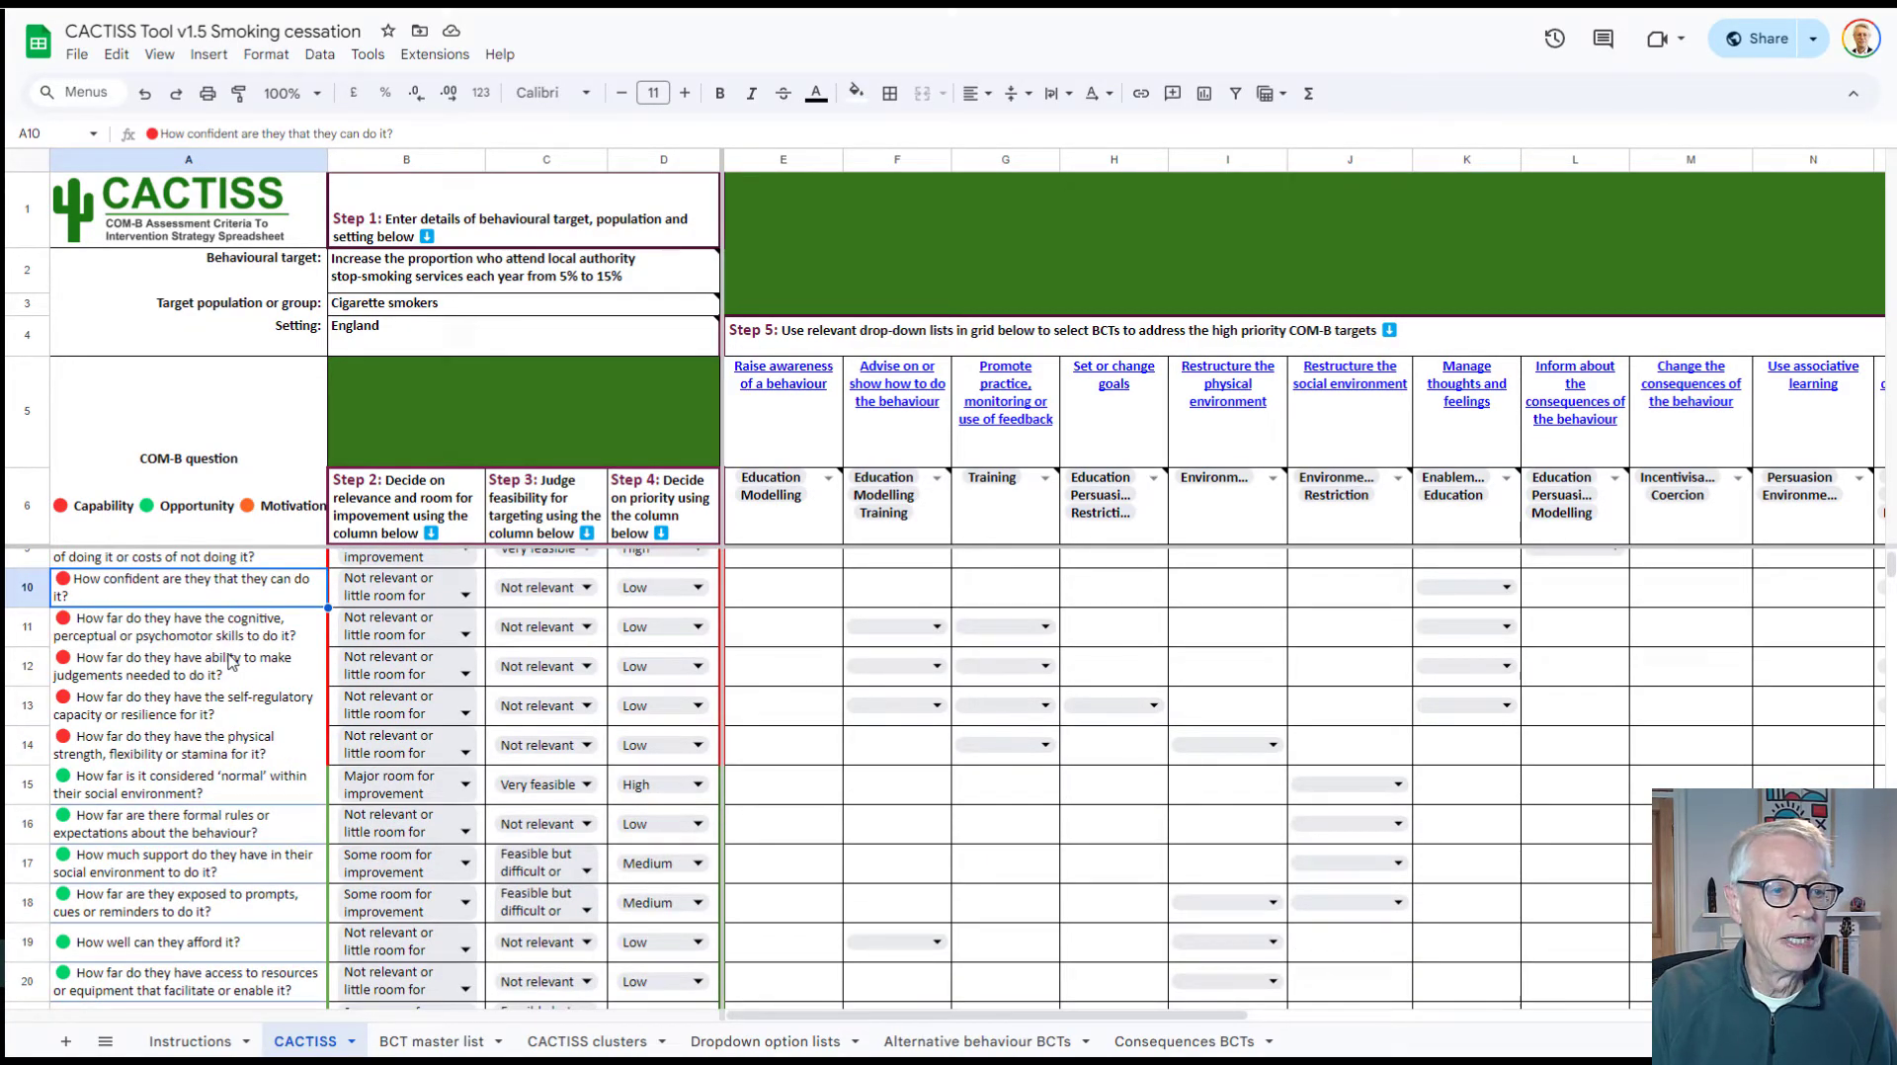
pyautogui.scroll(1, 230, 661)
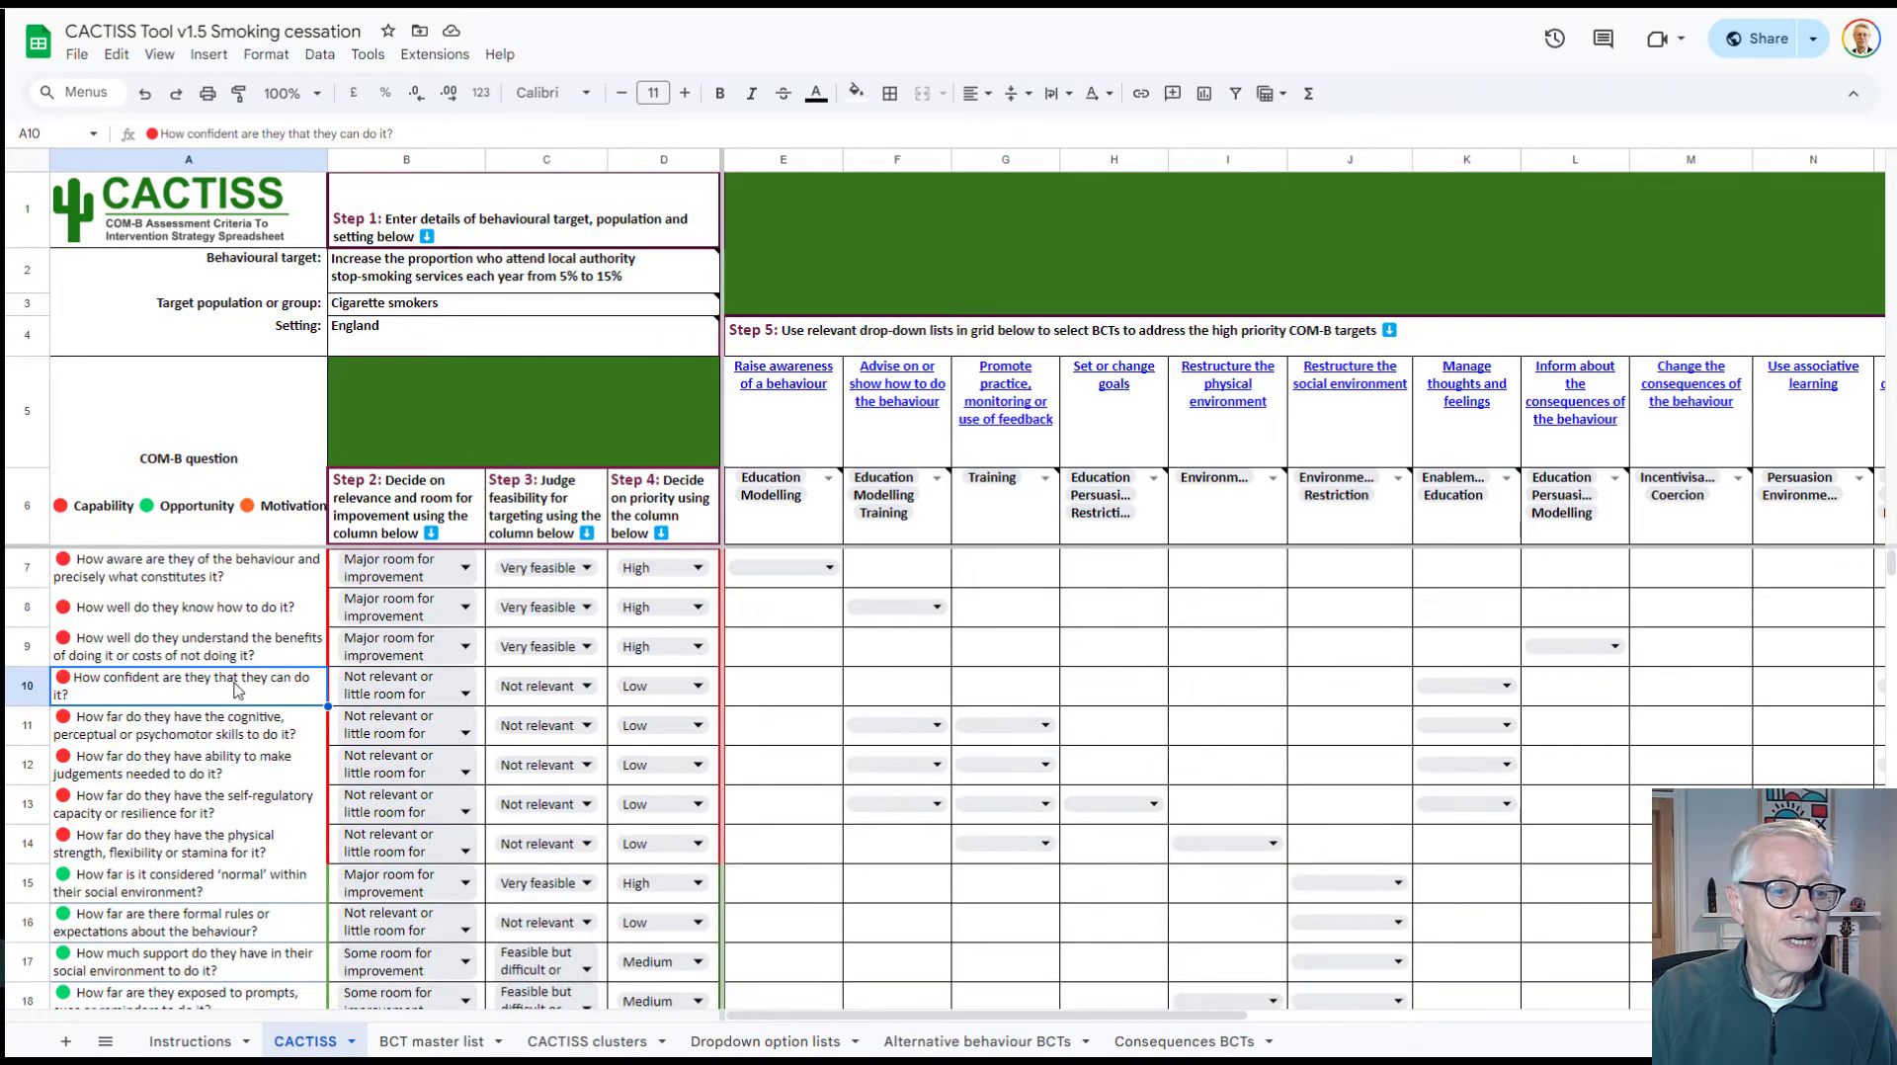
pyautogui.click(248, 737)
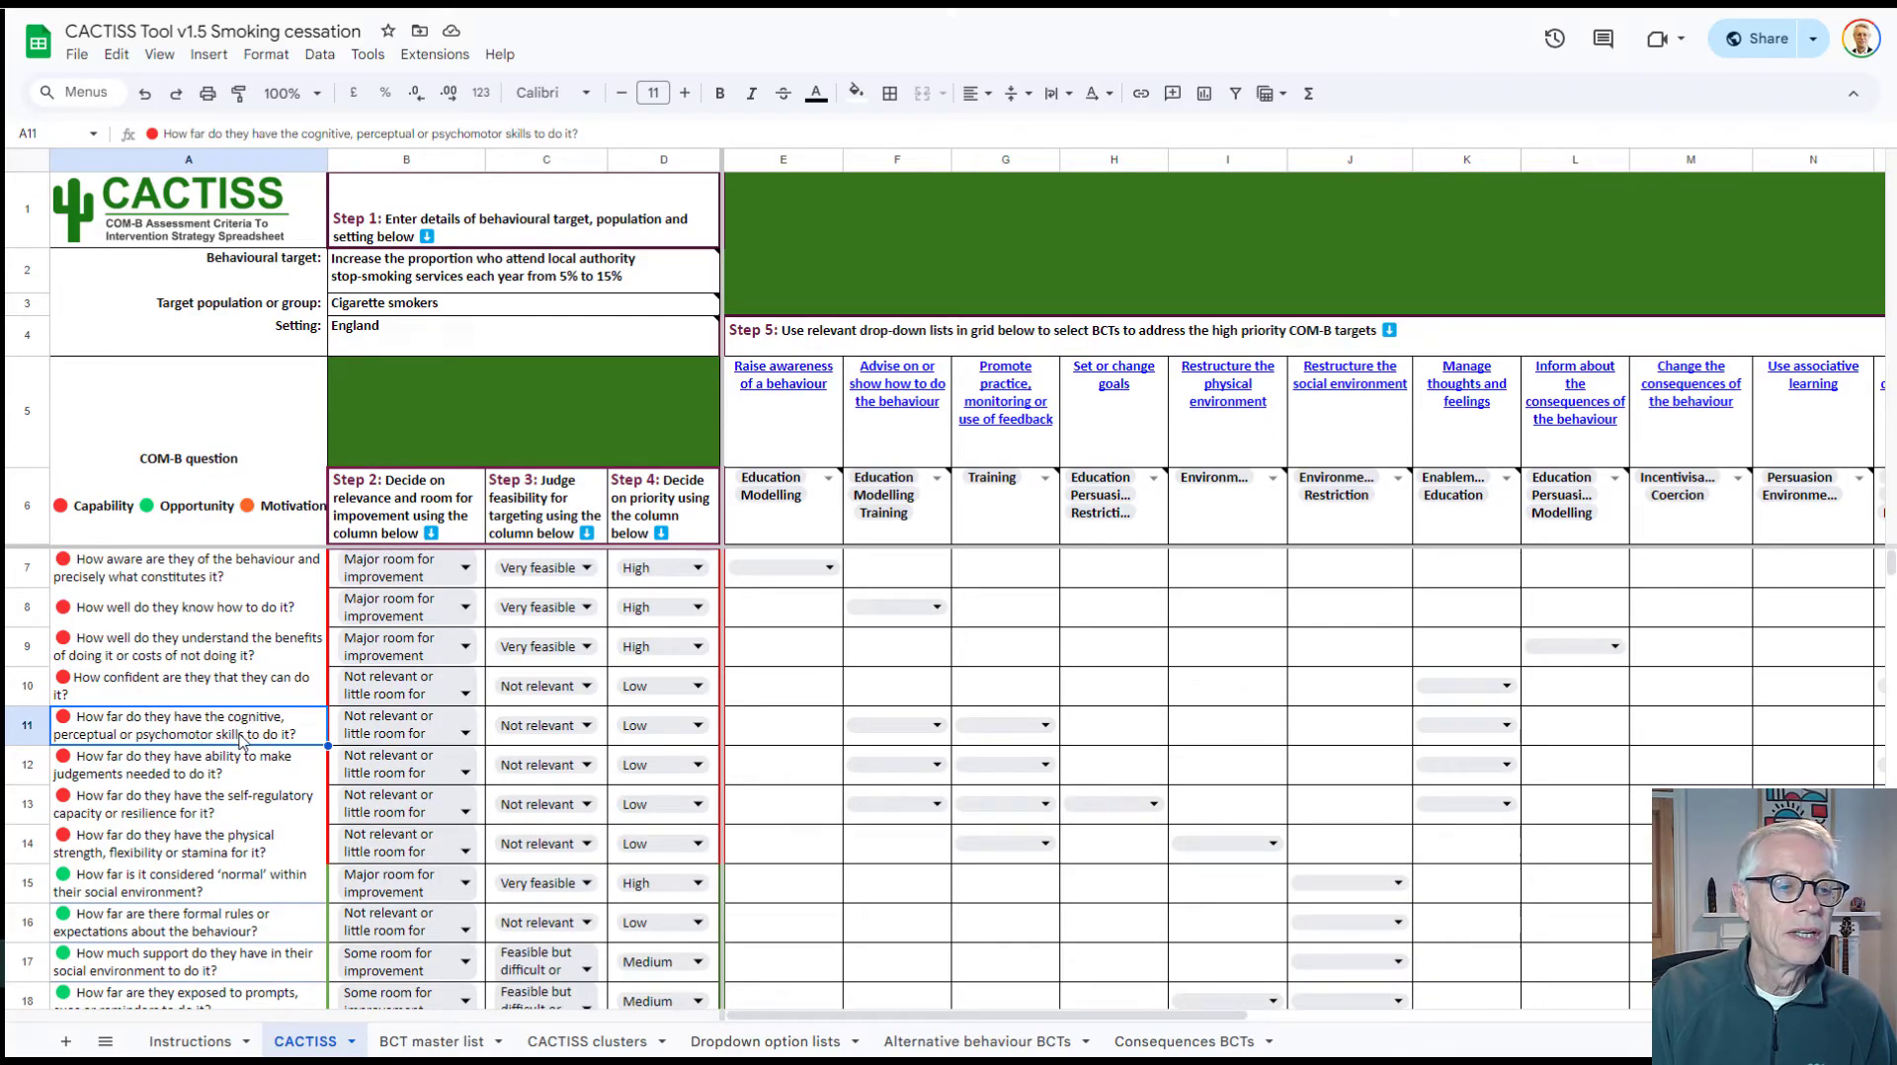
pyautogui.click(174, 774)
pyautogui.scroll(-1, 227, 924)
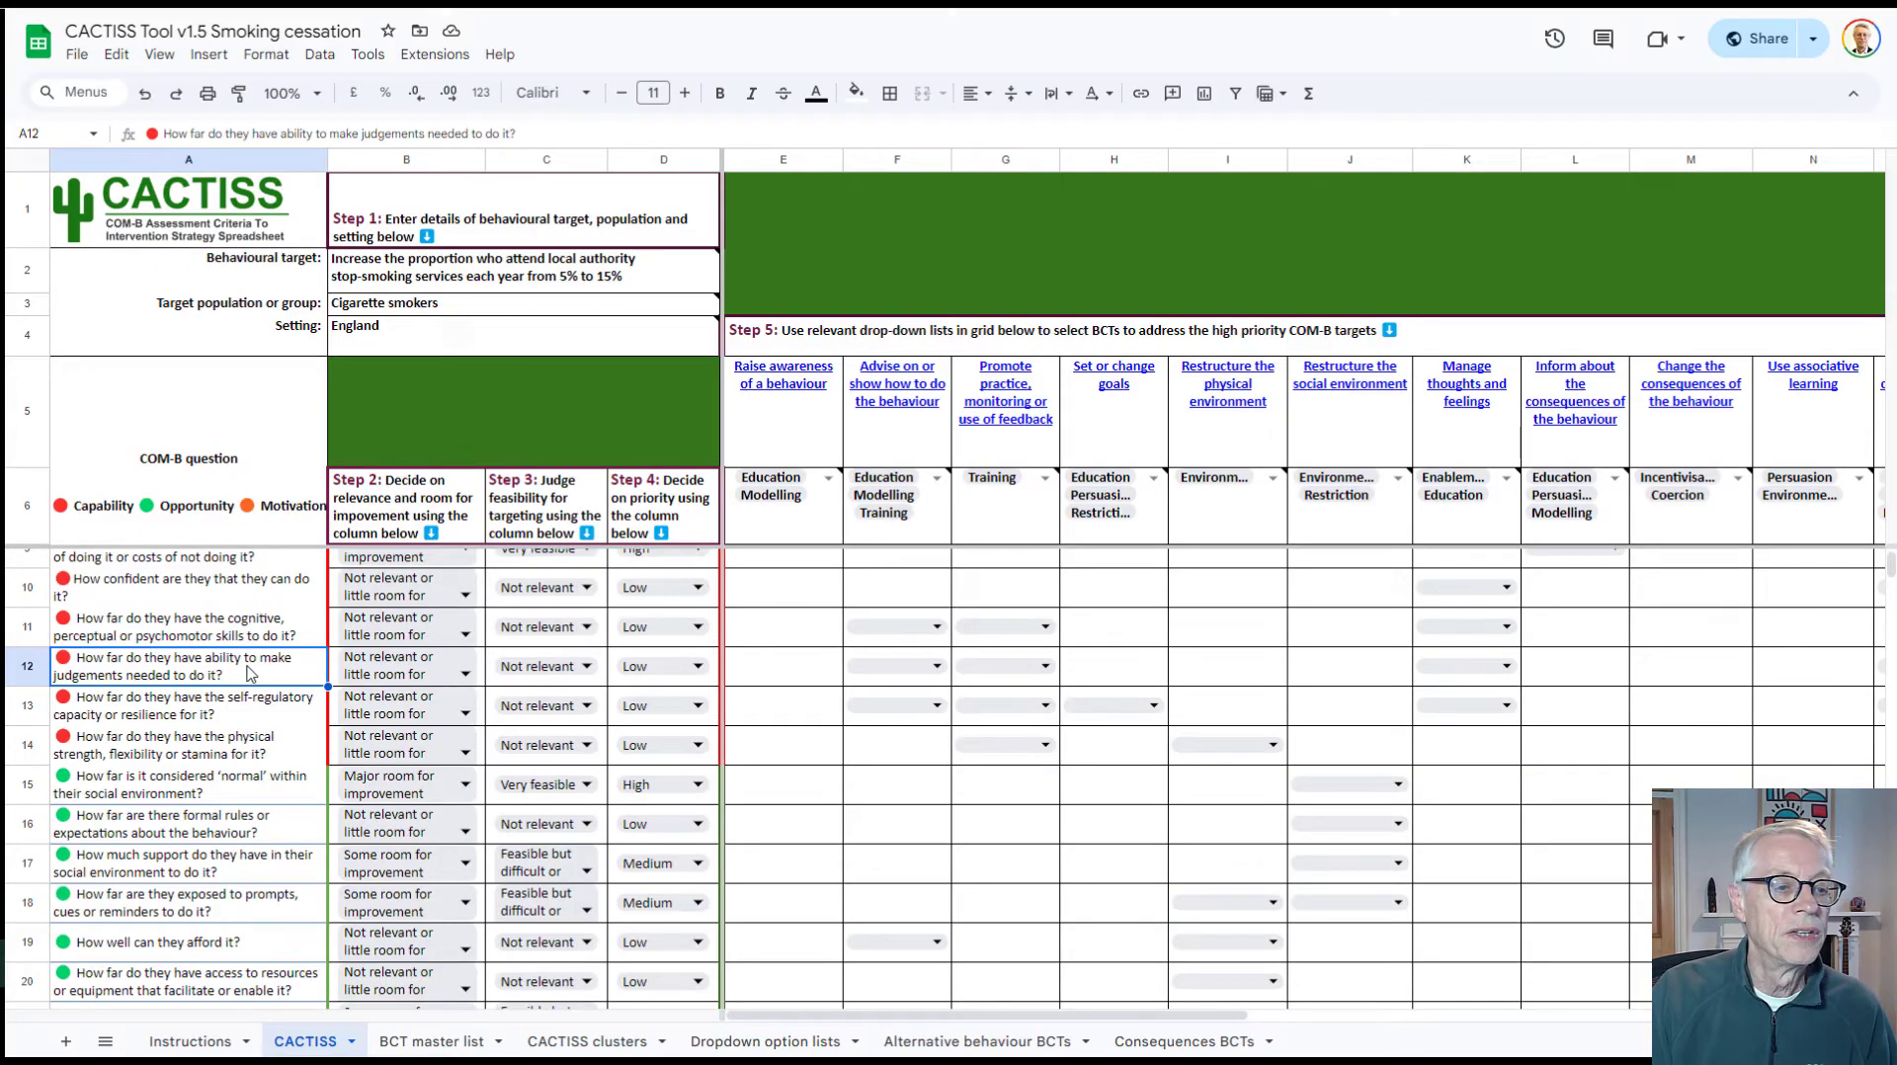
pyautogui.click(209, 712)
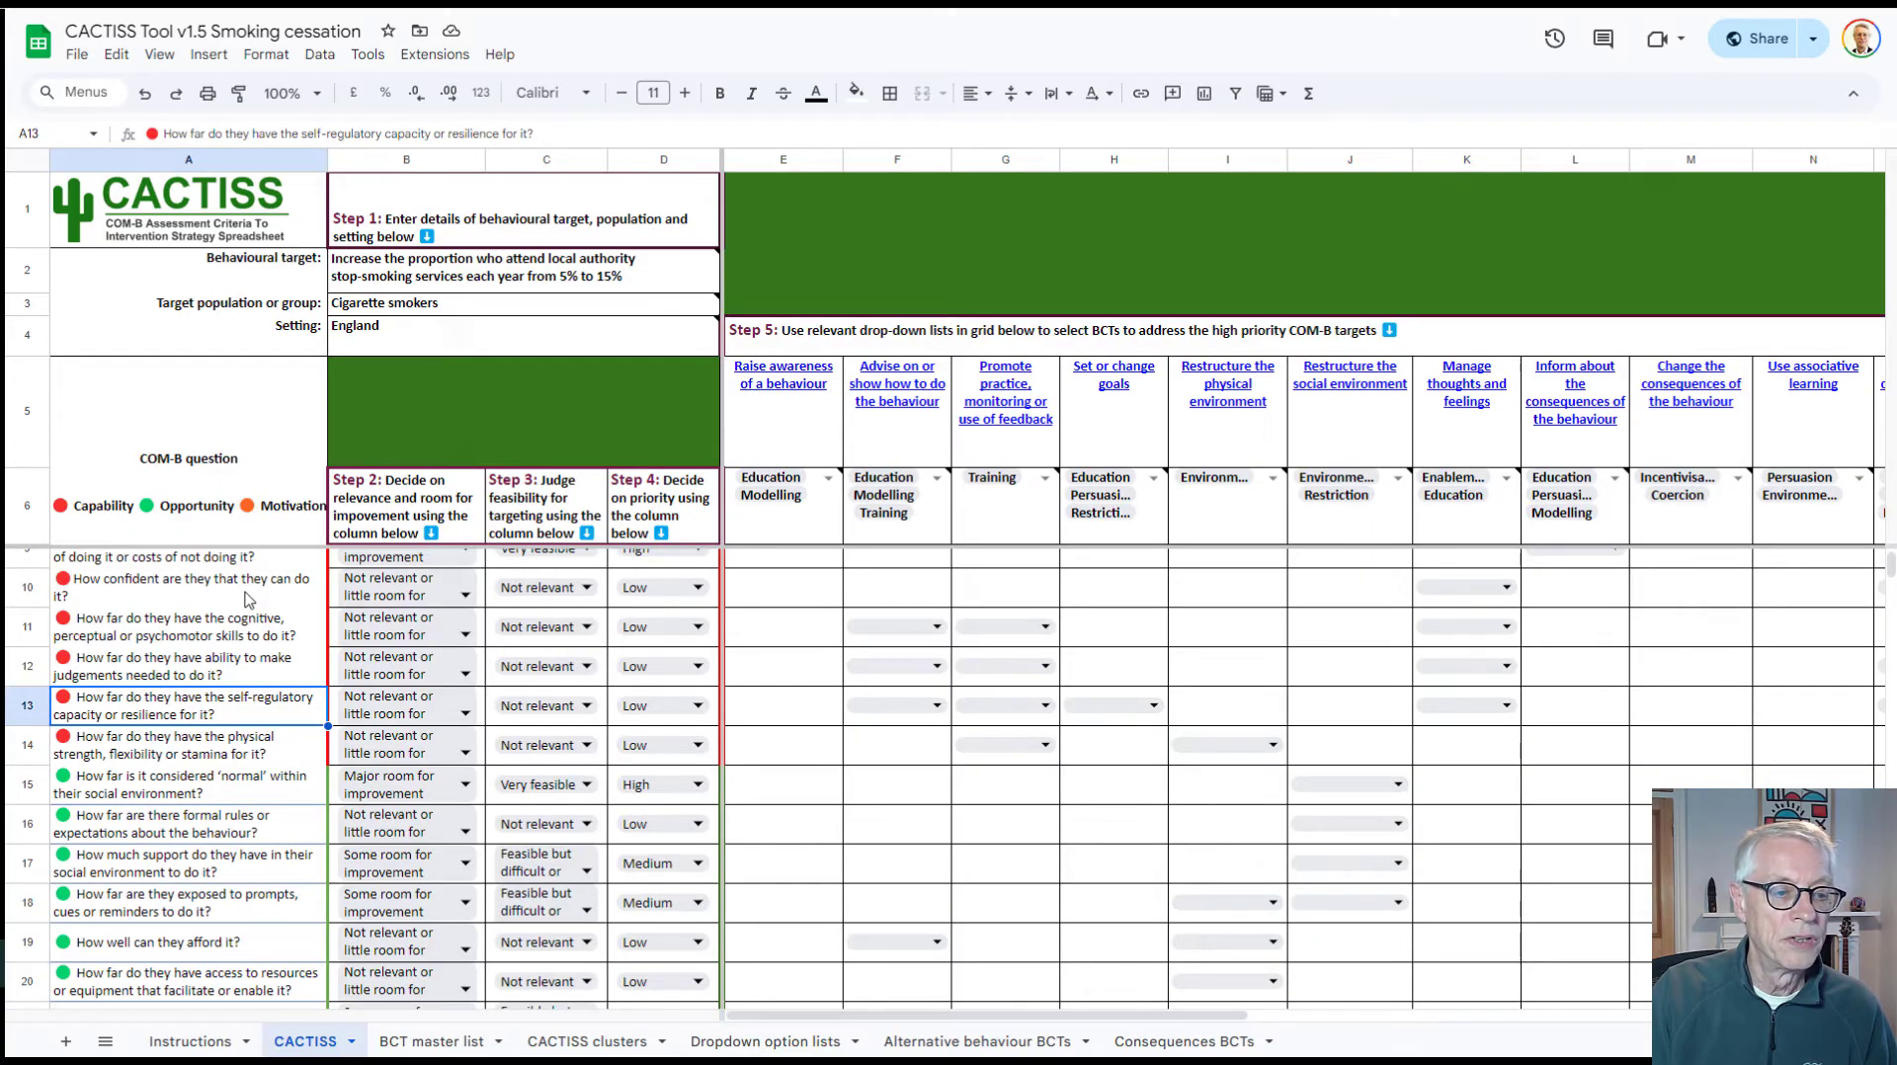
pyautogui.scroll(-1, 250, 600)
pyautogui.click(215, 652)
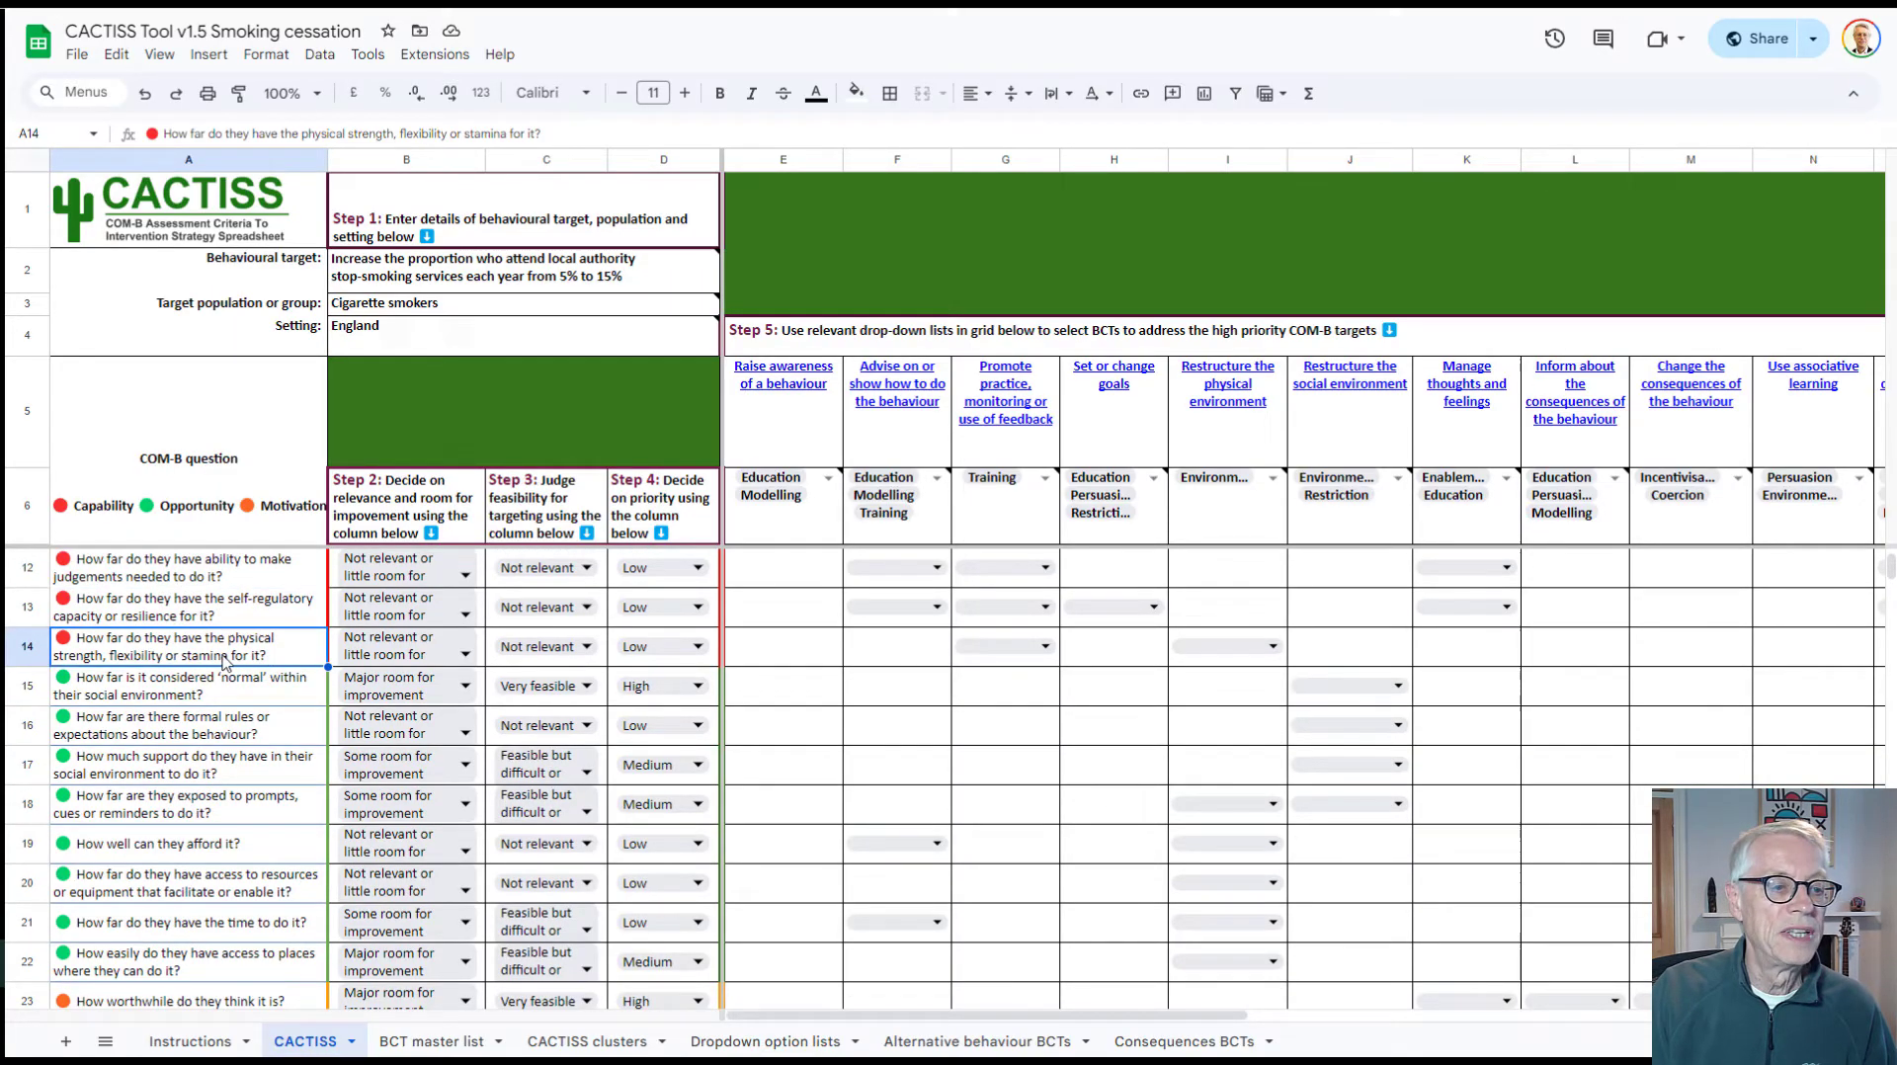
pyautogui.scroll(-1, 213, 727)
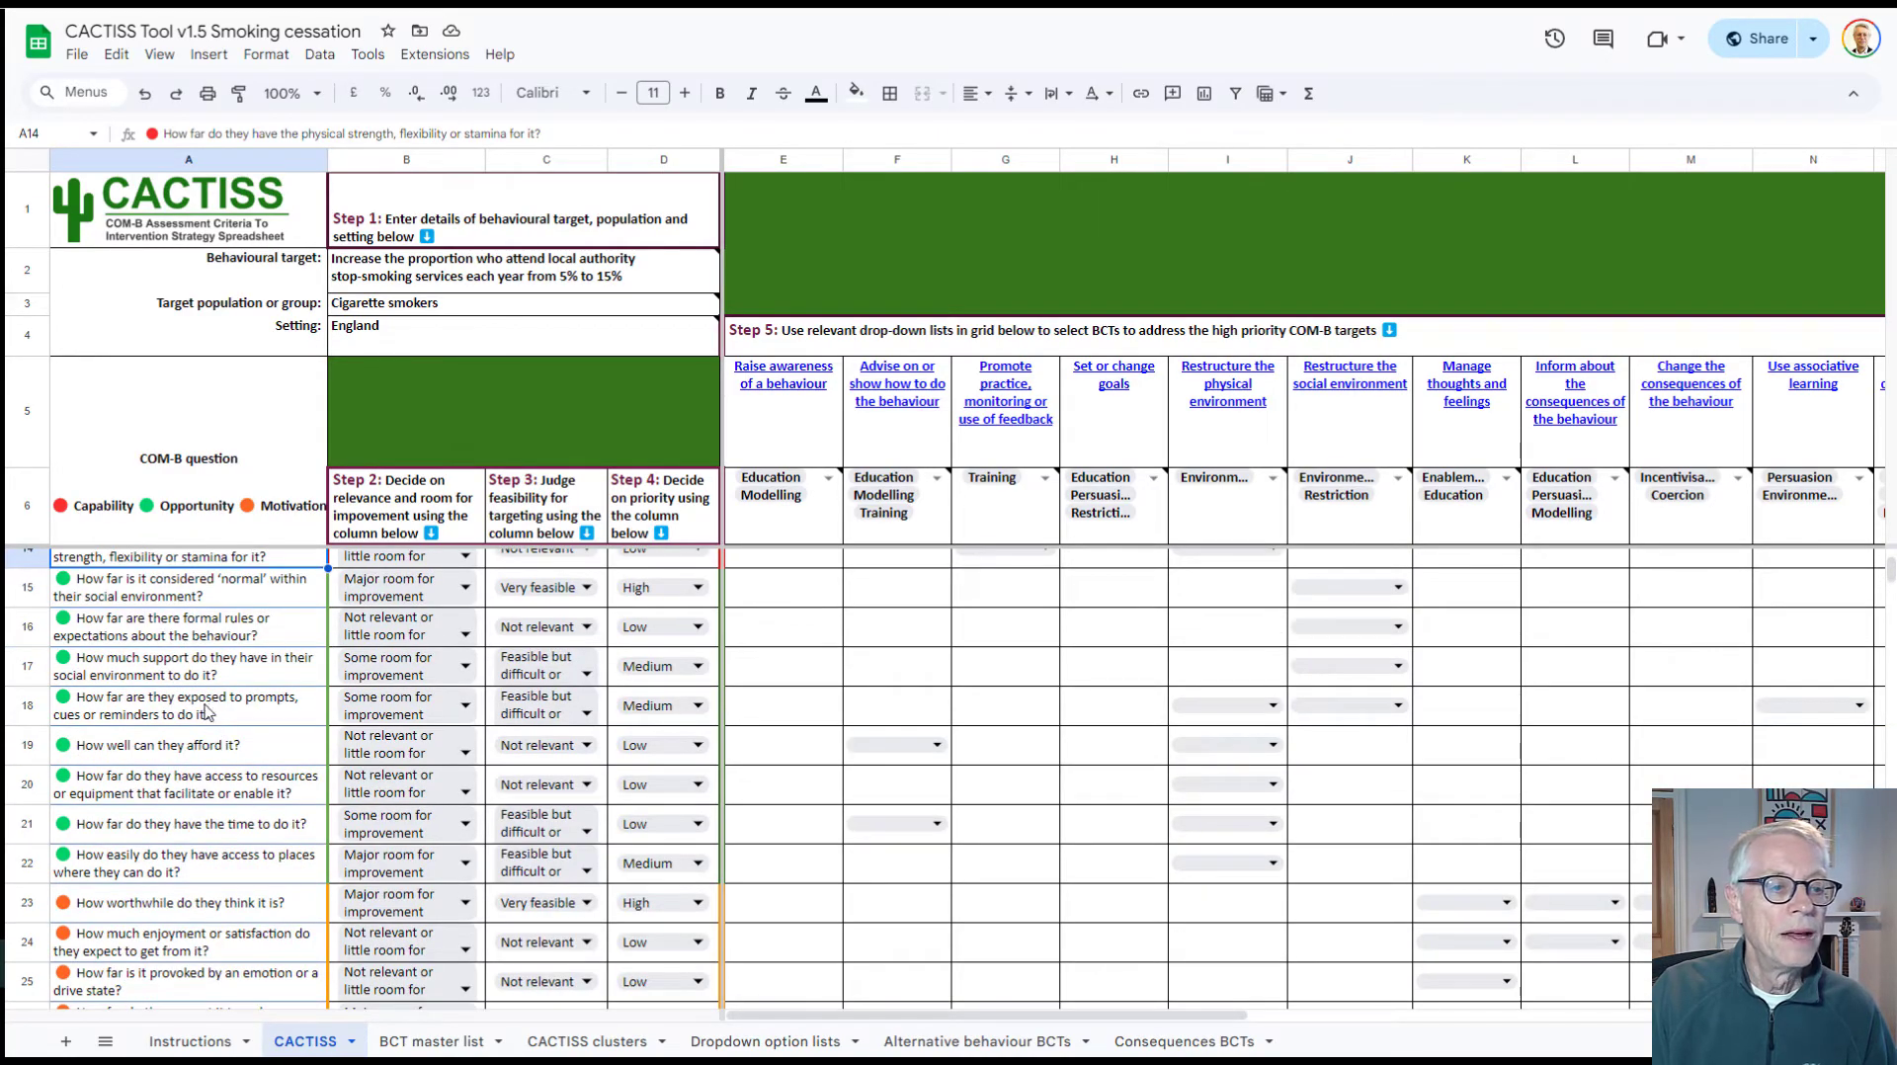
pyautogui.scroll(1, 209, 711)
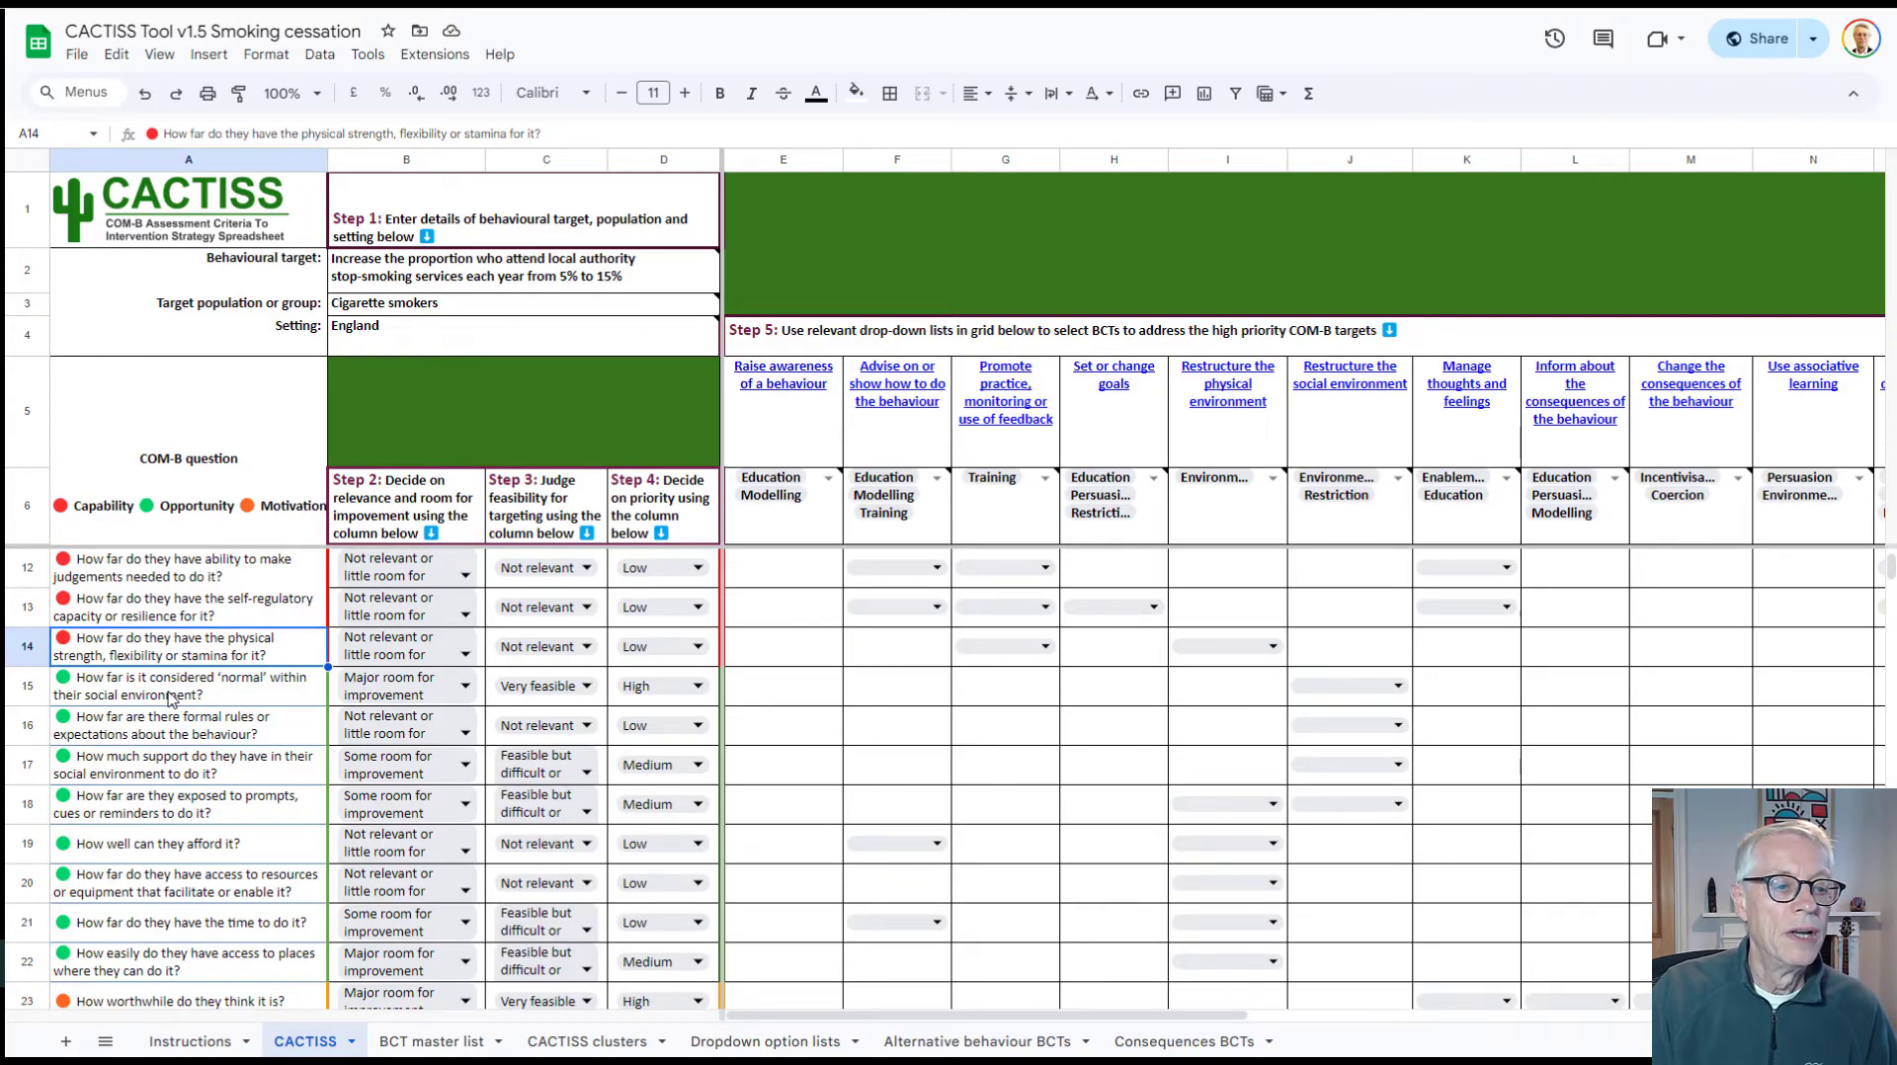
pyautogui.click(170, 699)
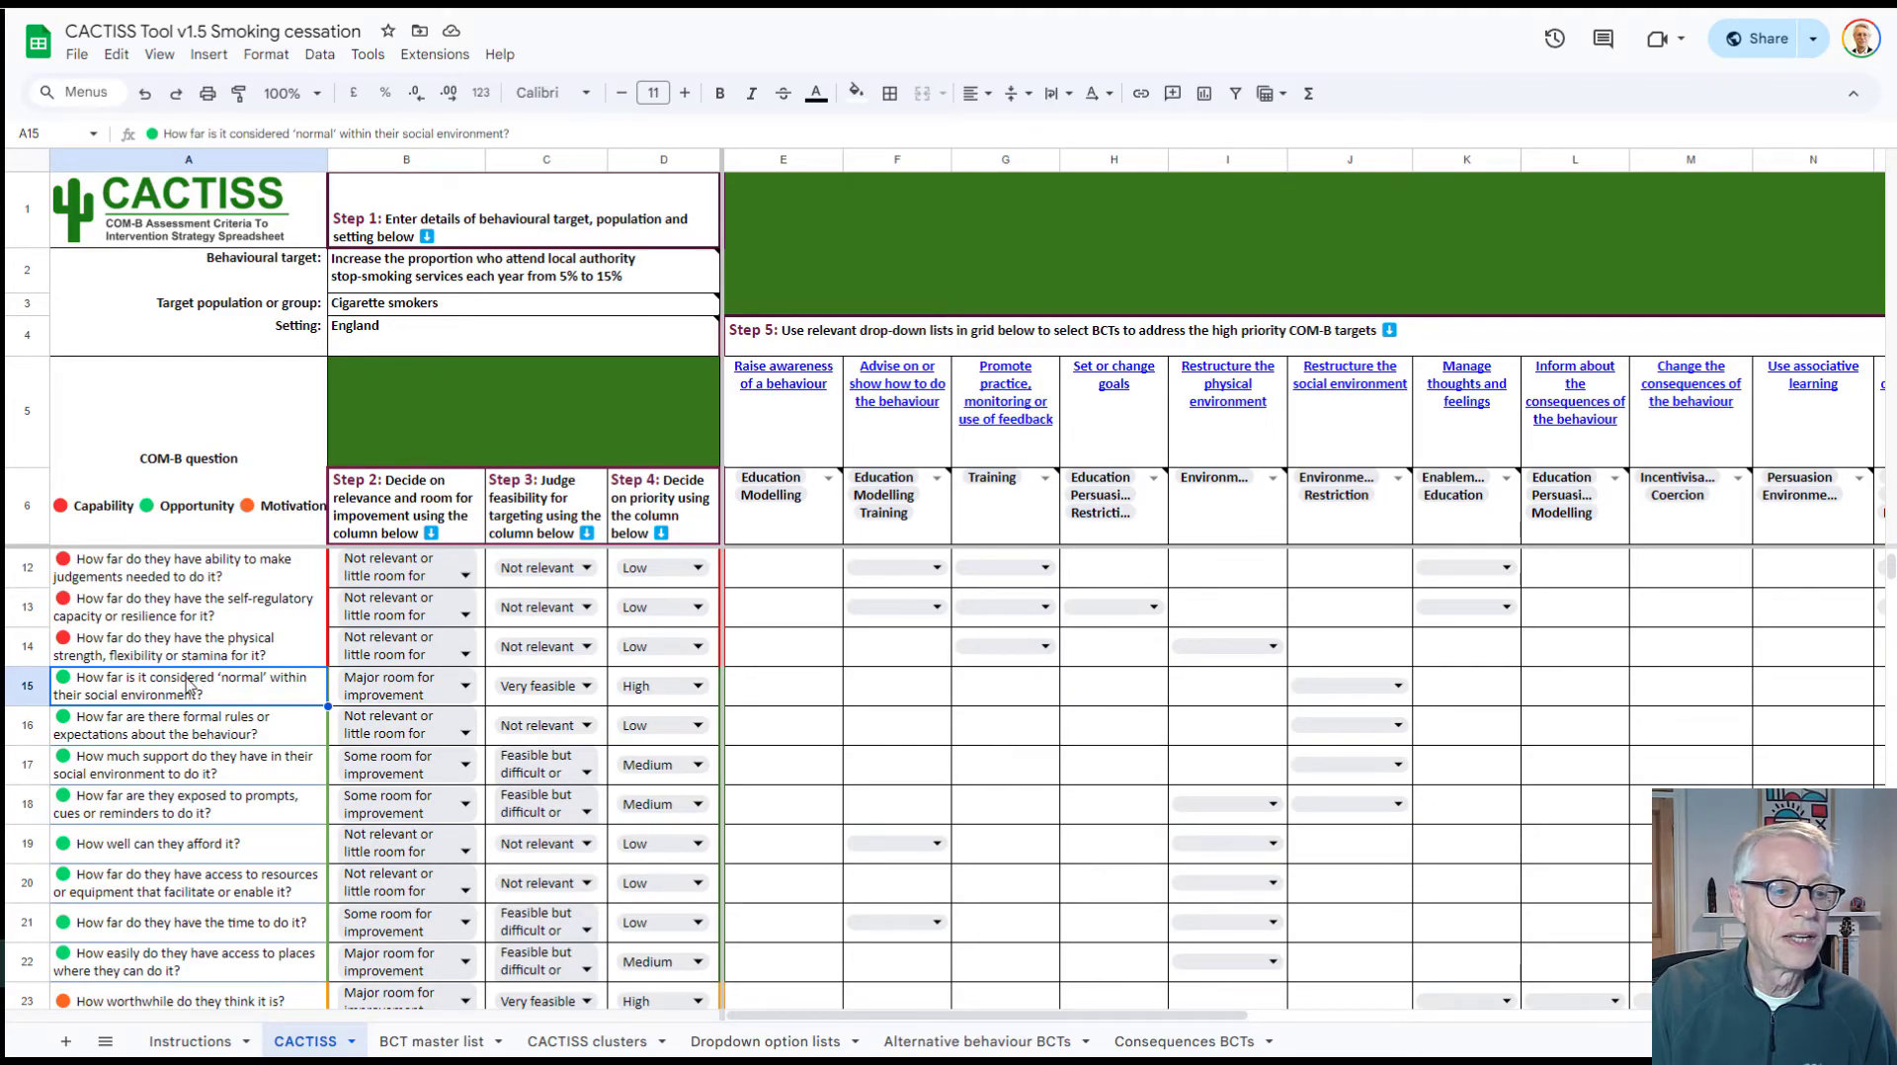
pyautogui.click(201, 732)
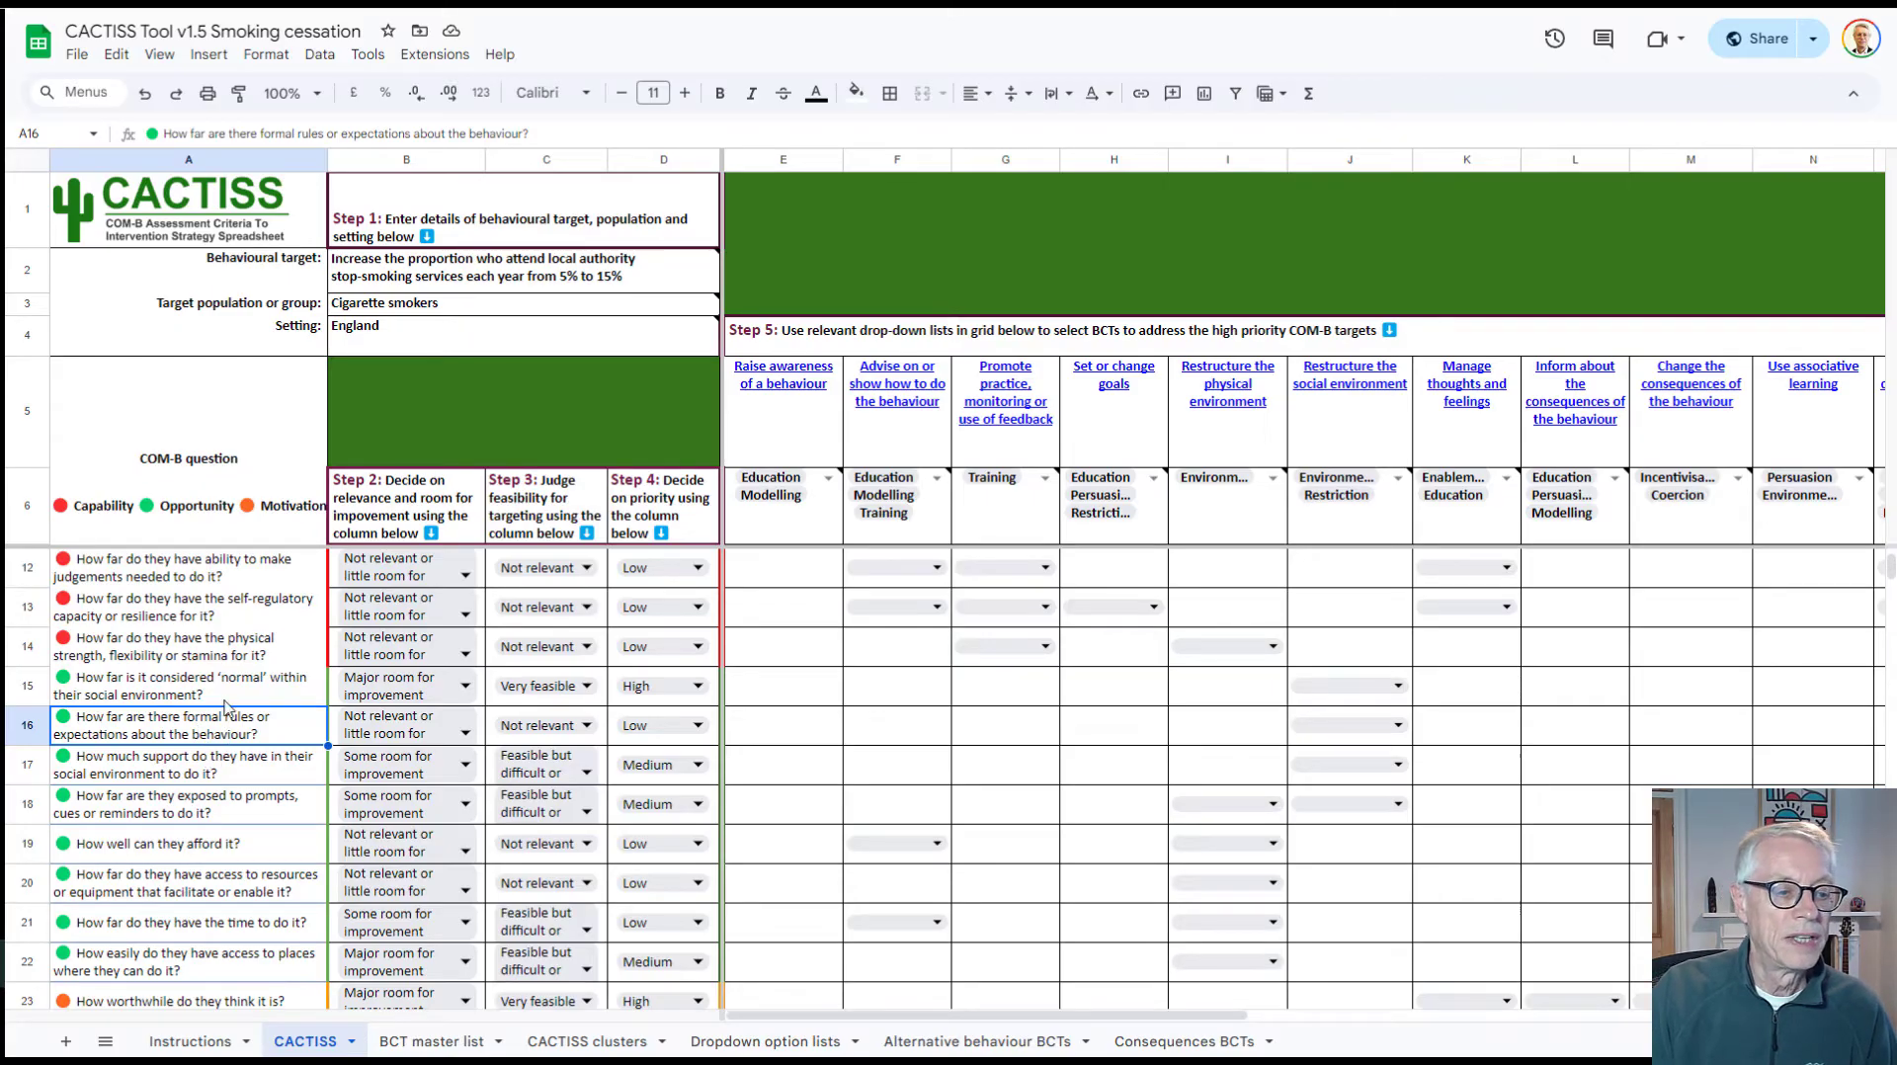
pyautogui.scroll(-1, 225, 704)
pyautogui.scroll(-2, 225, 704)
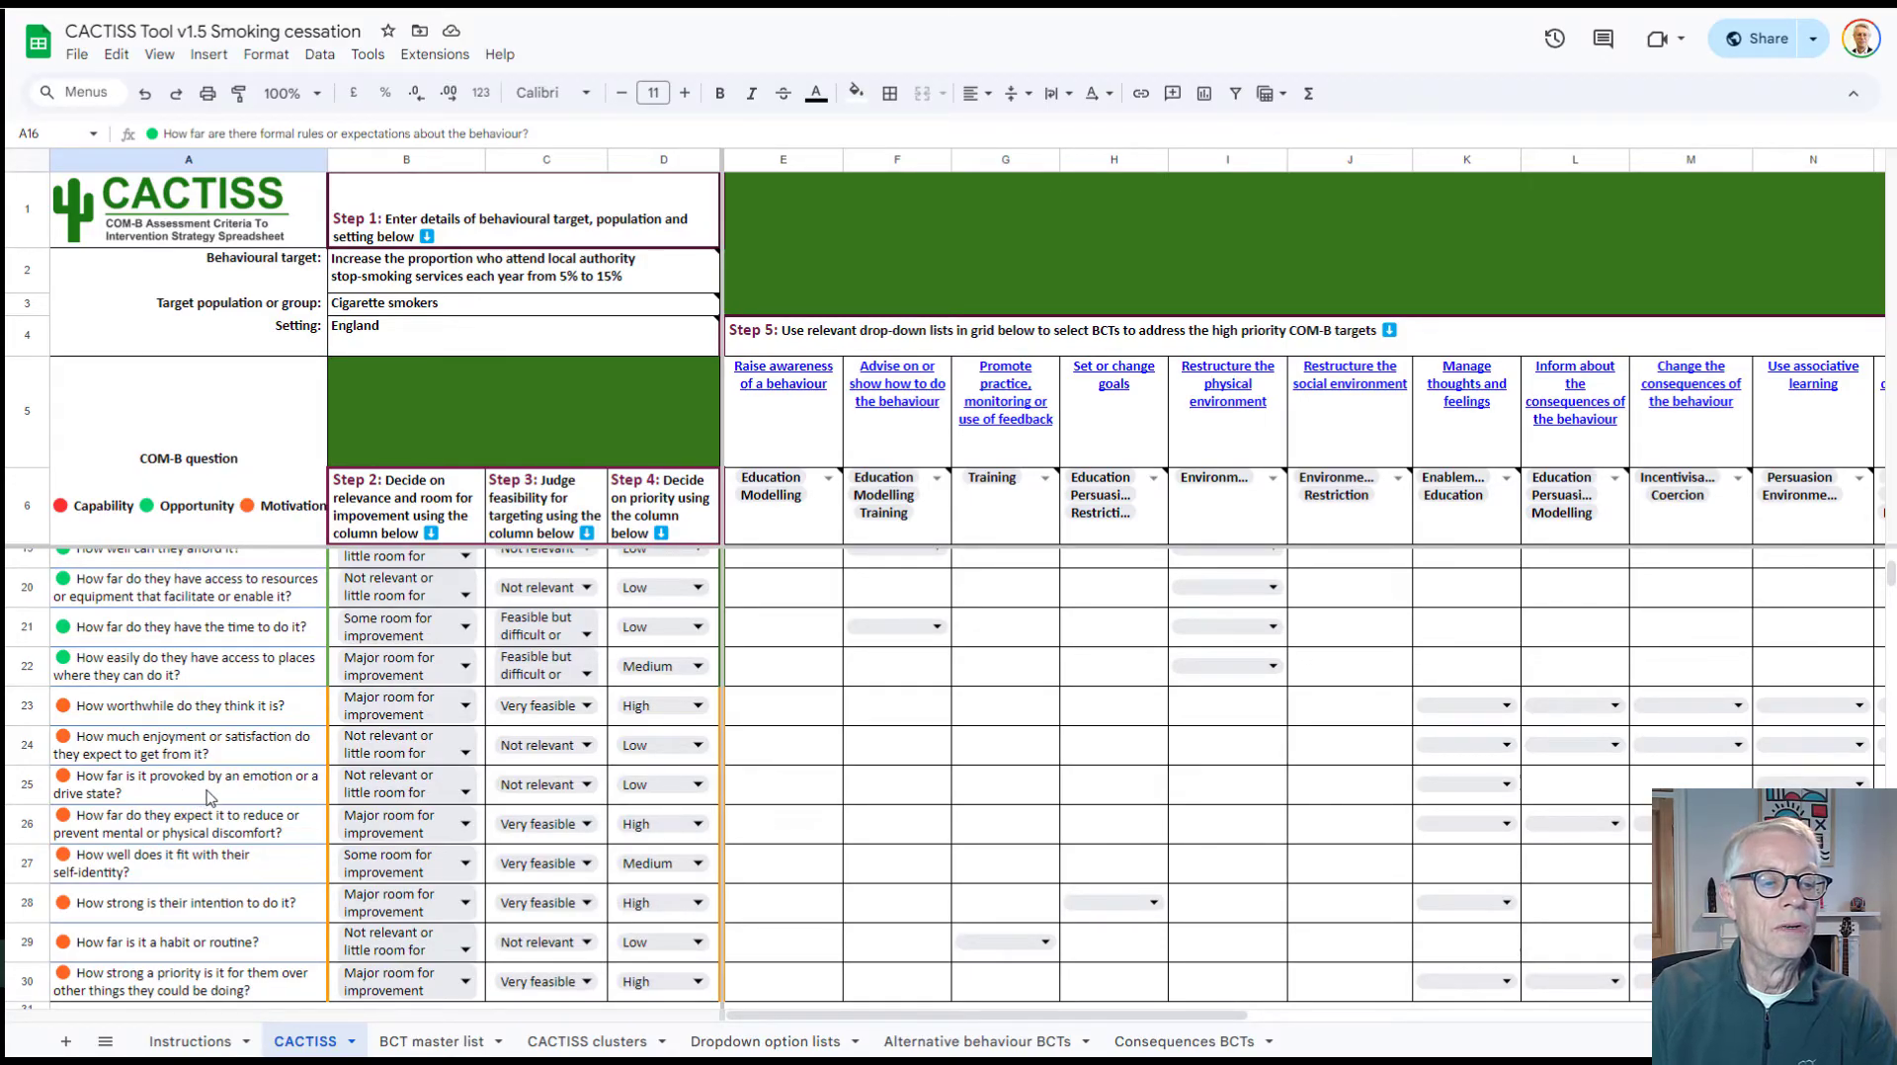
pyautogui.scroll(-1, 218, 743)
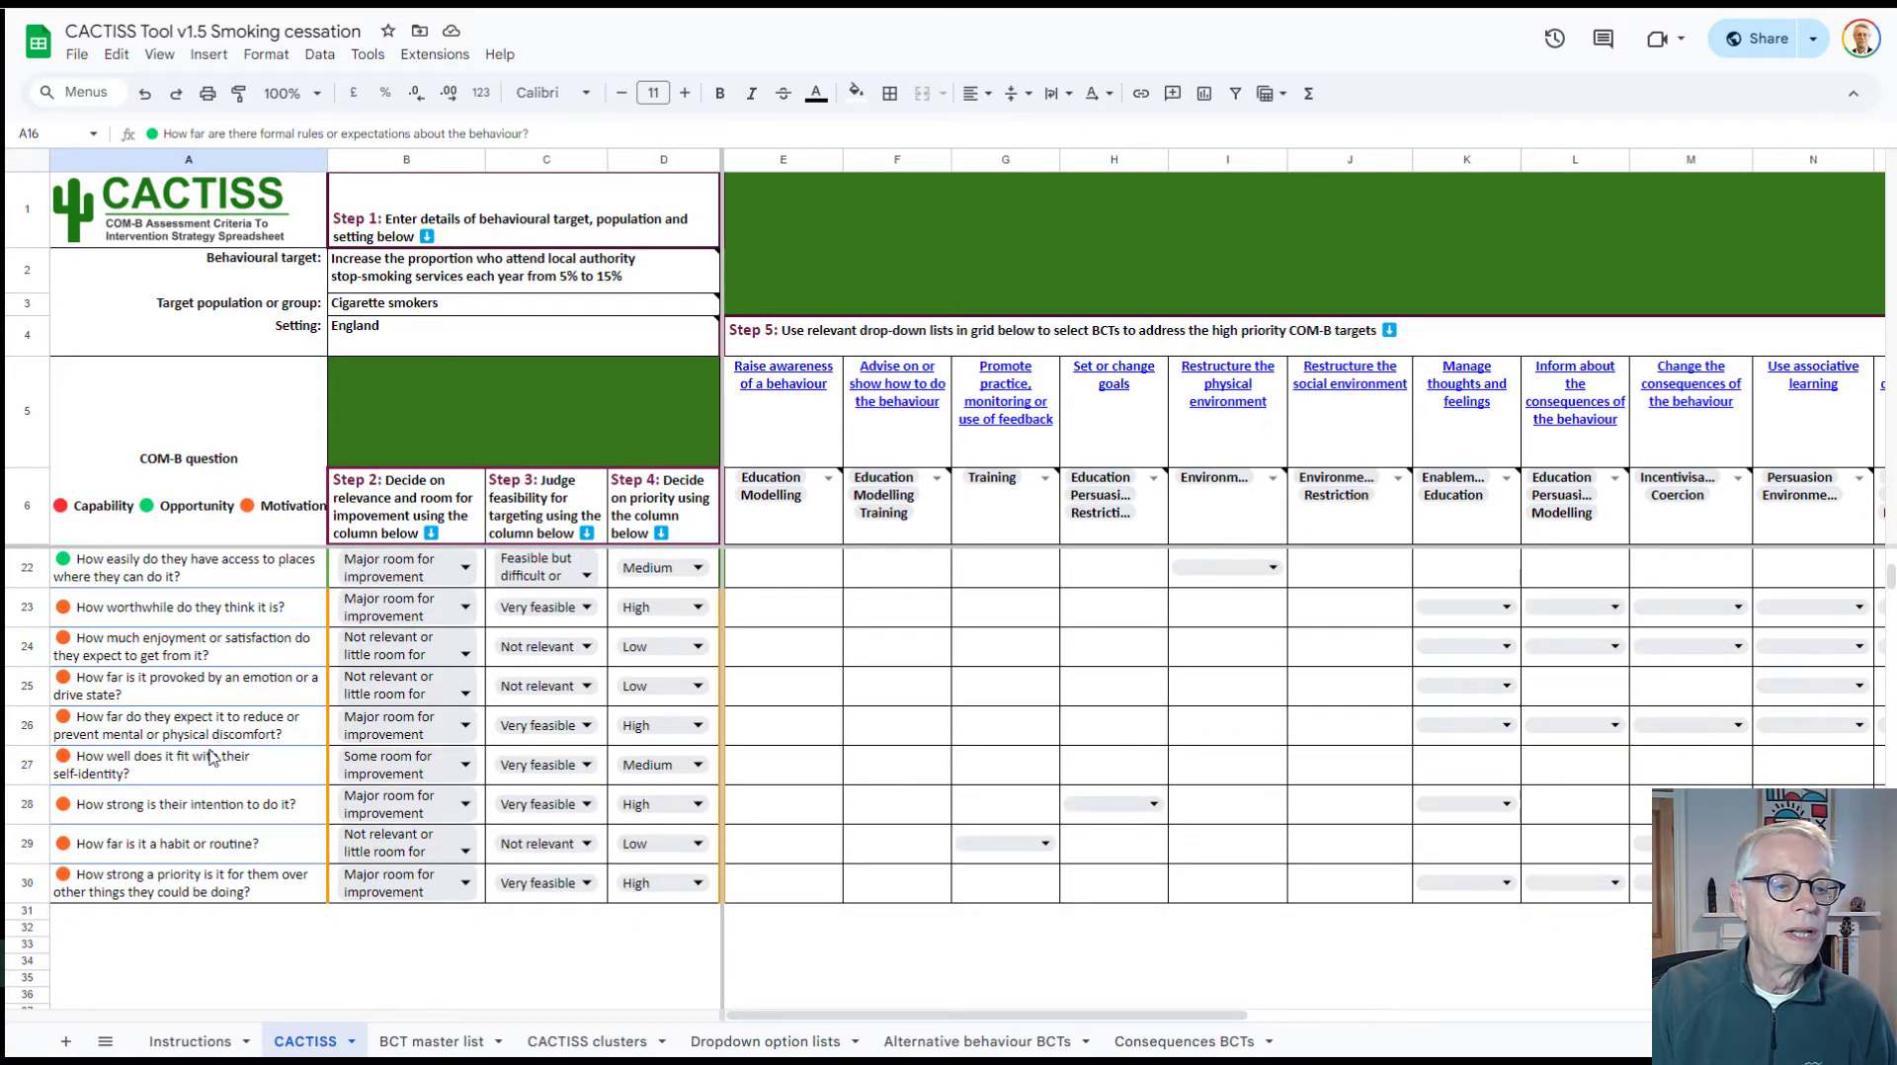
pyautogui.click(215, 694)
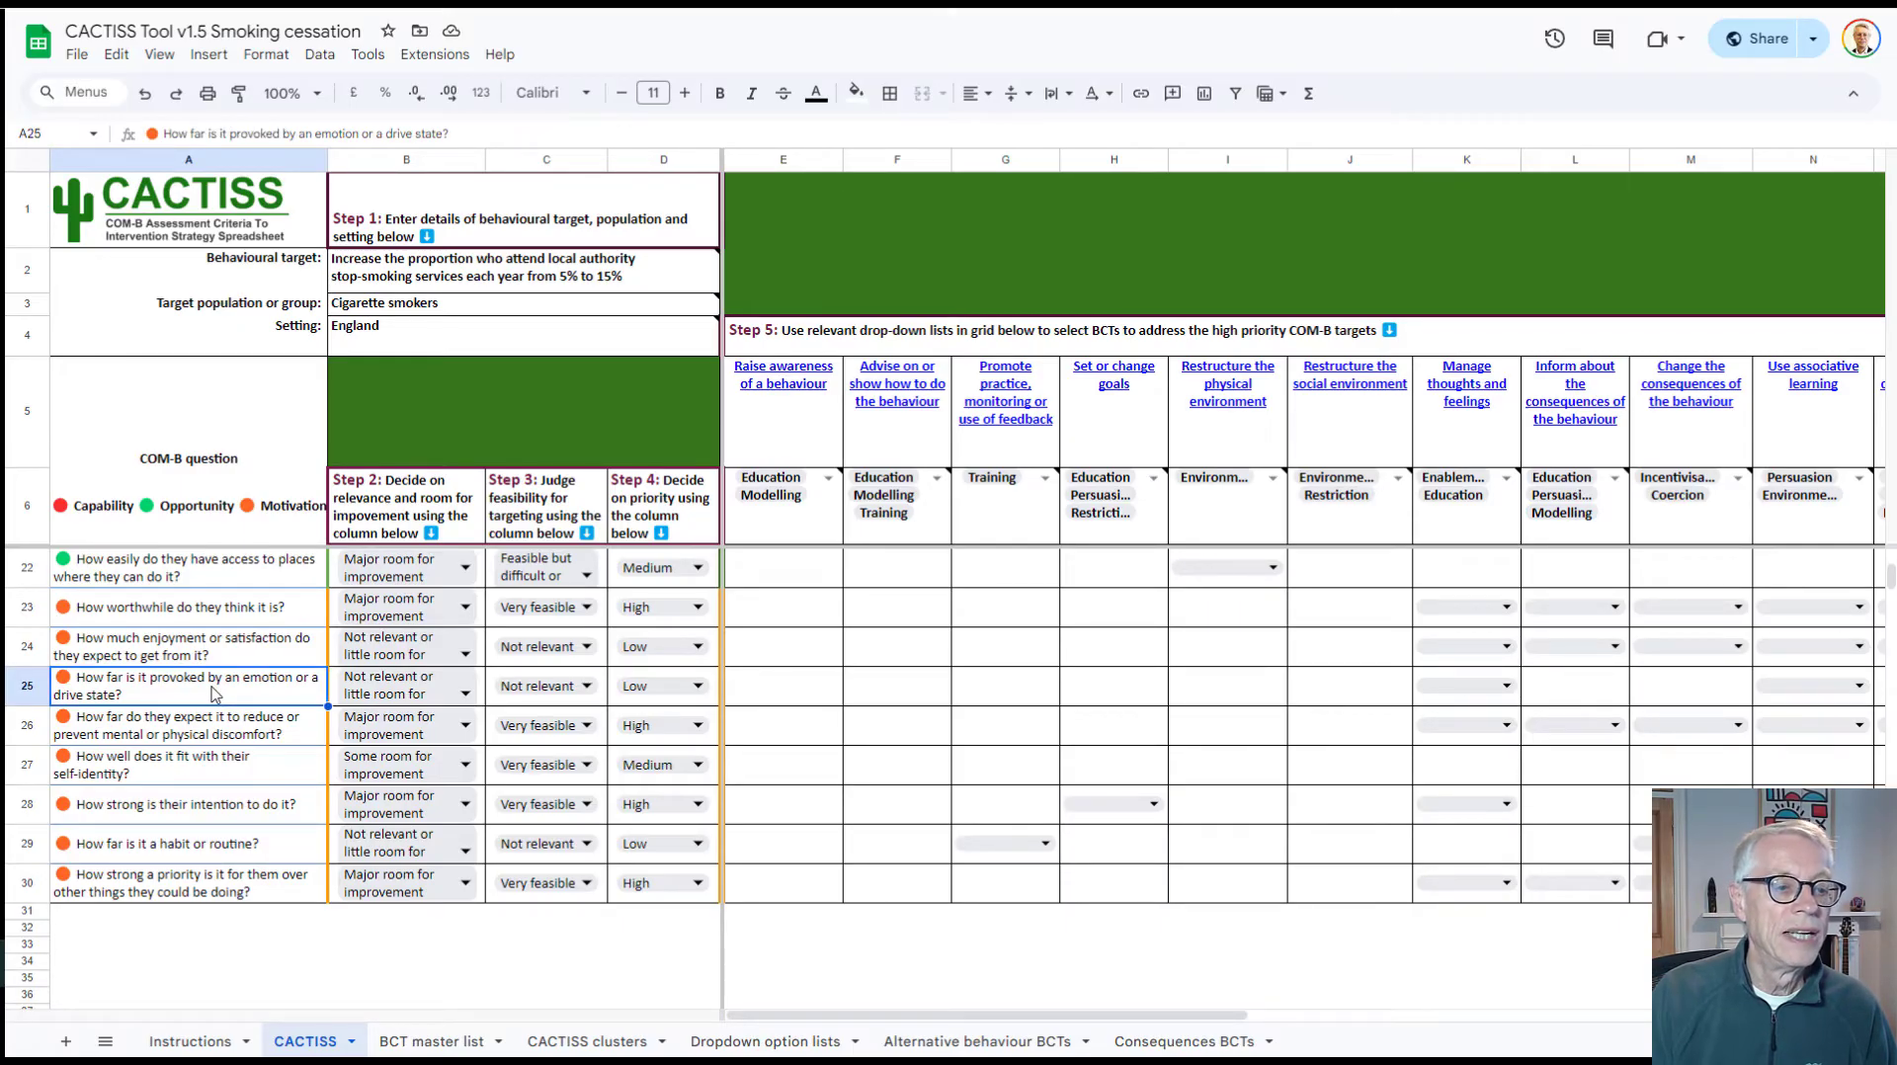
pyautogui.click(148, 732)
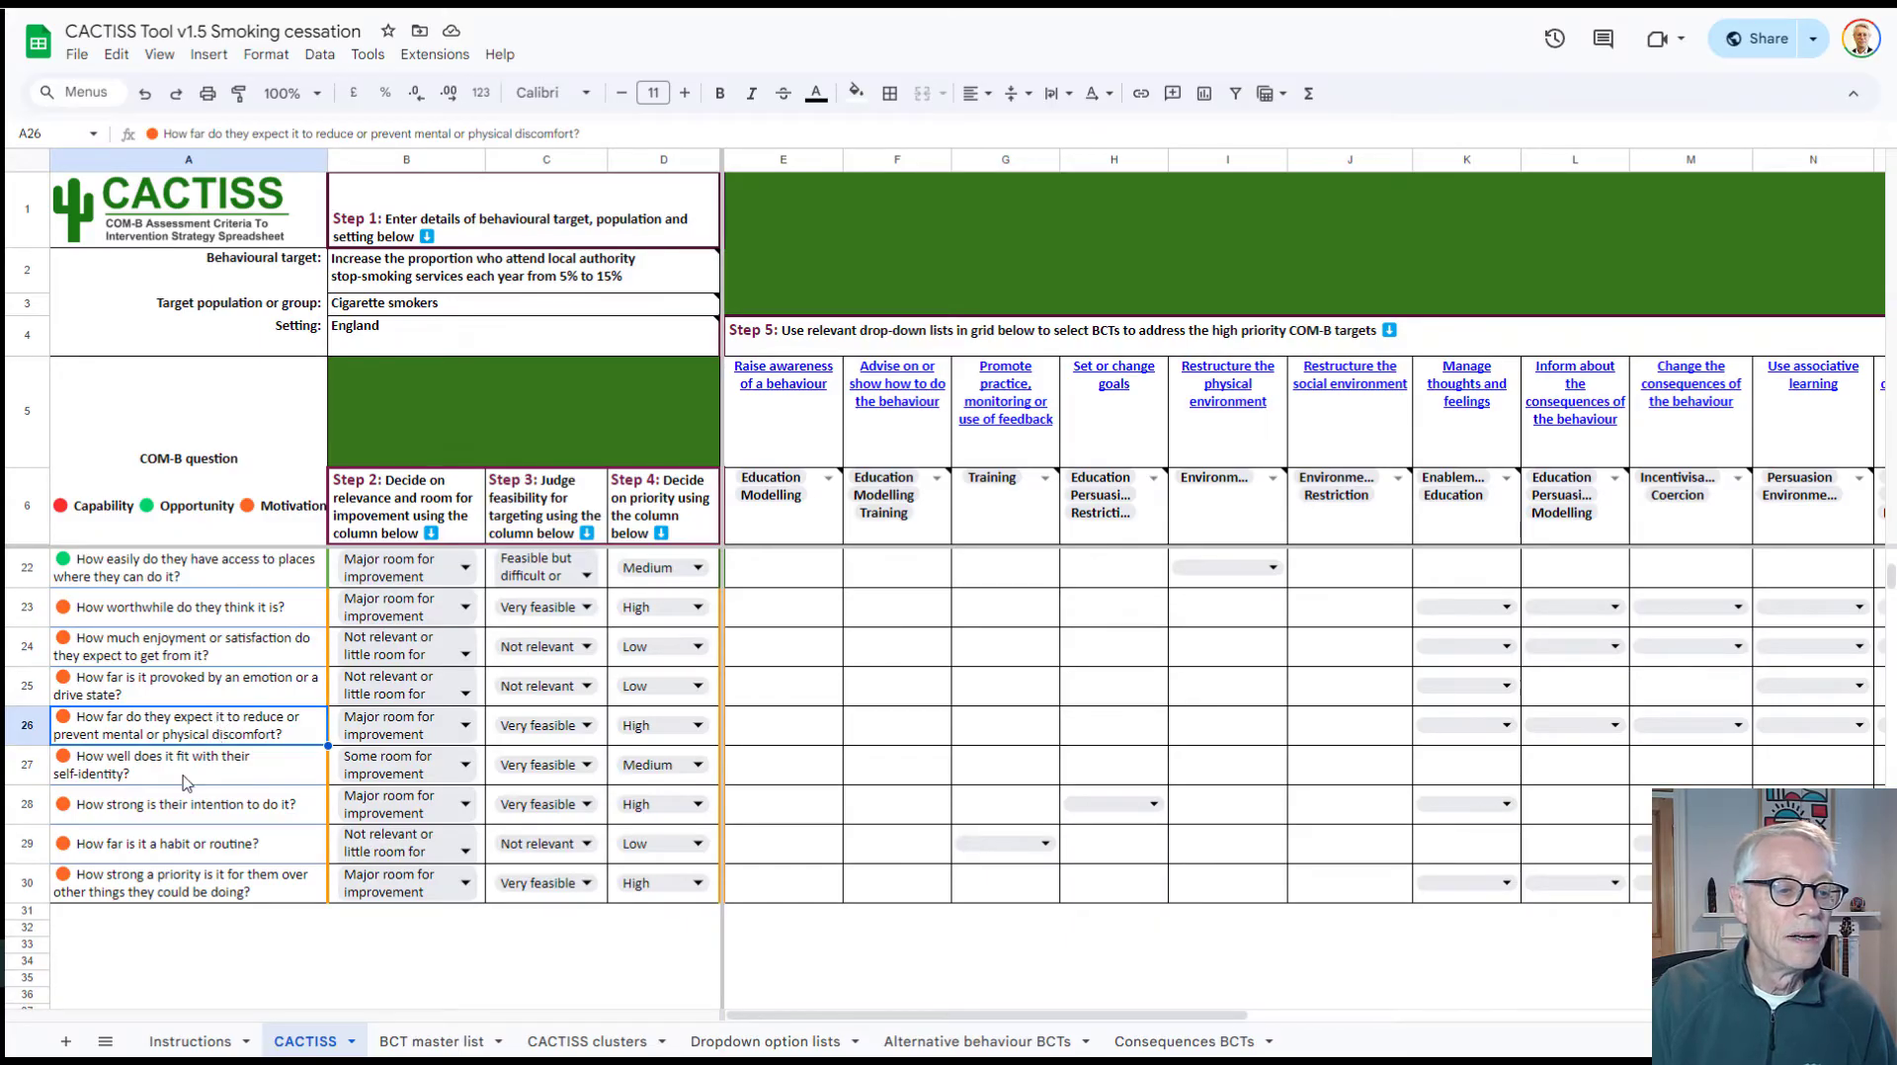
pyautogui.click(183, 776)
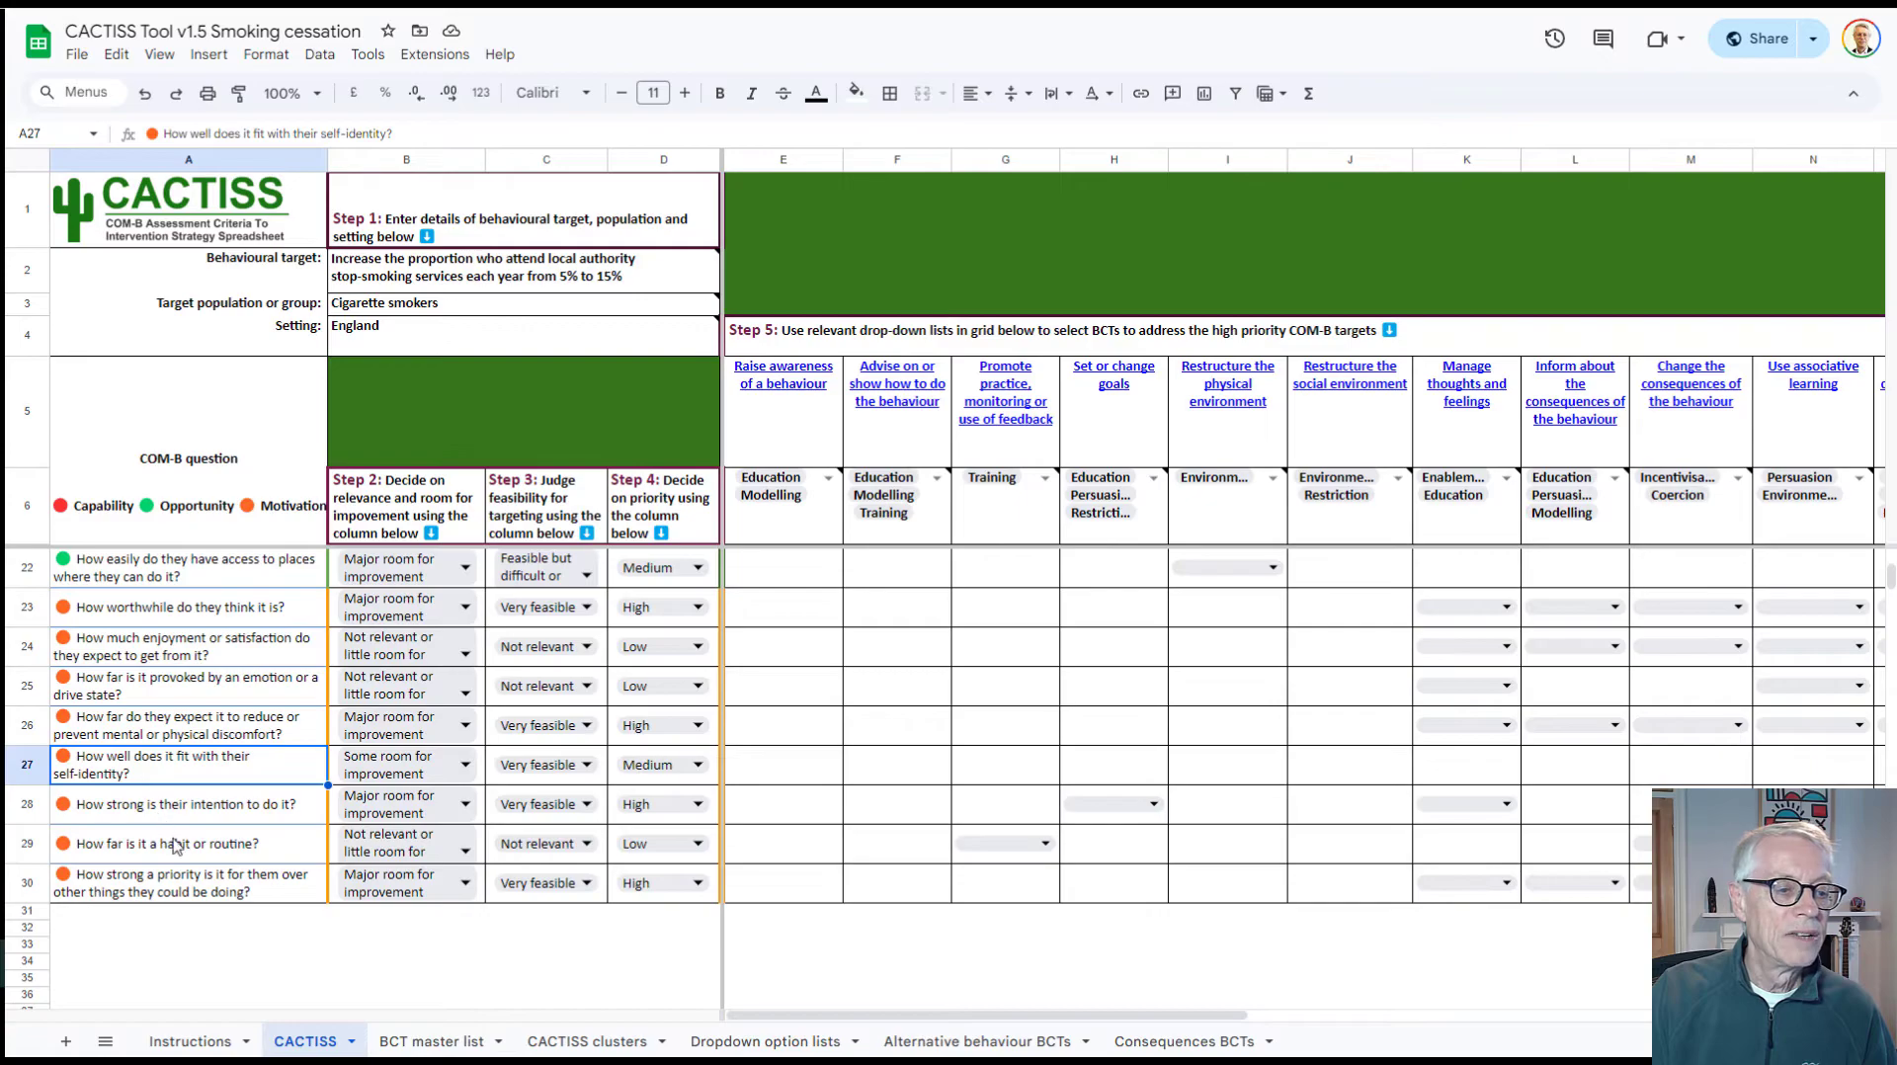
pyautogui.scroll(5, 181, 843)
pyautogui.scroll(2, 181, 843)
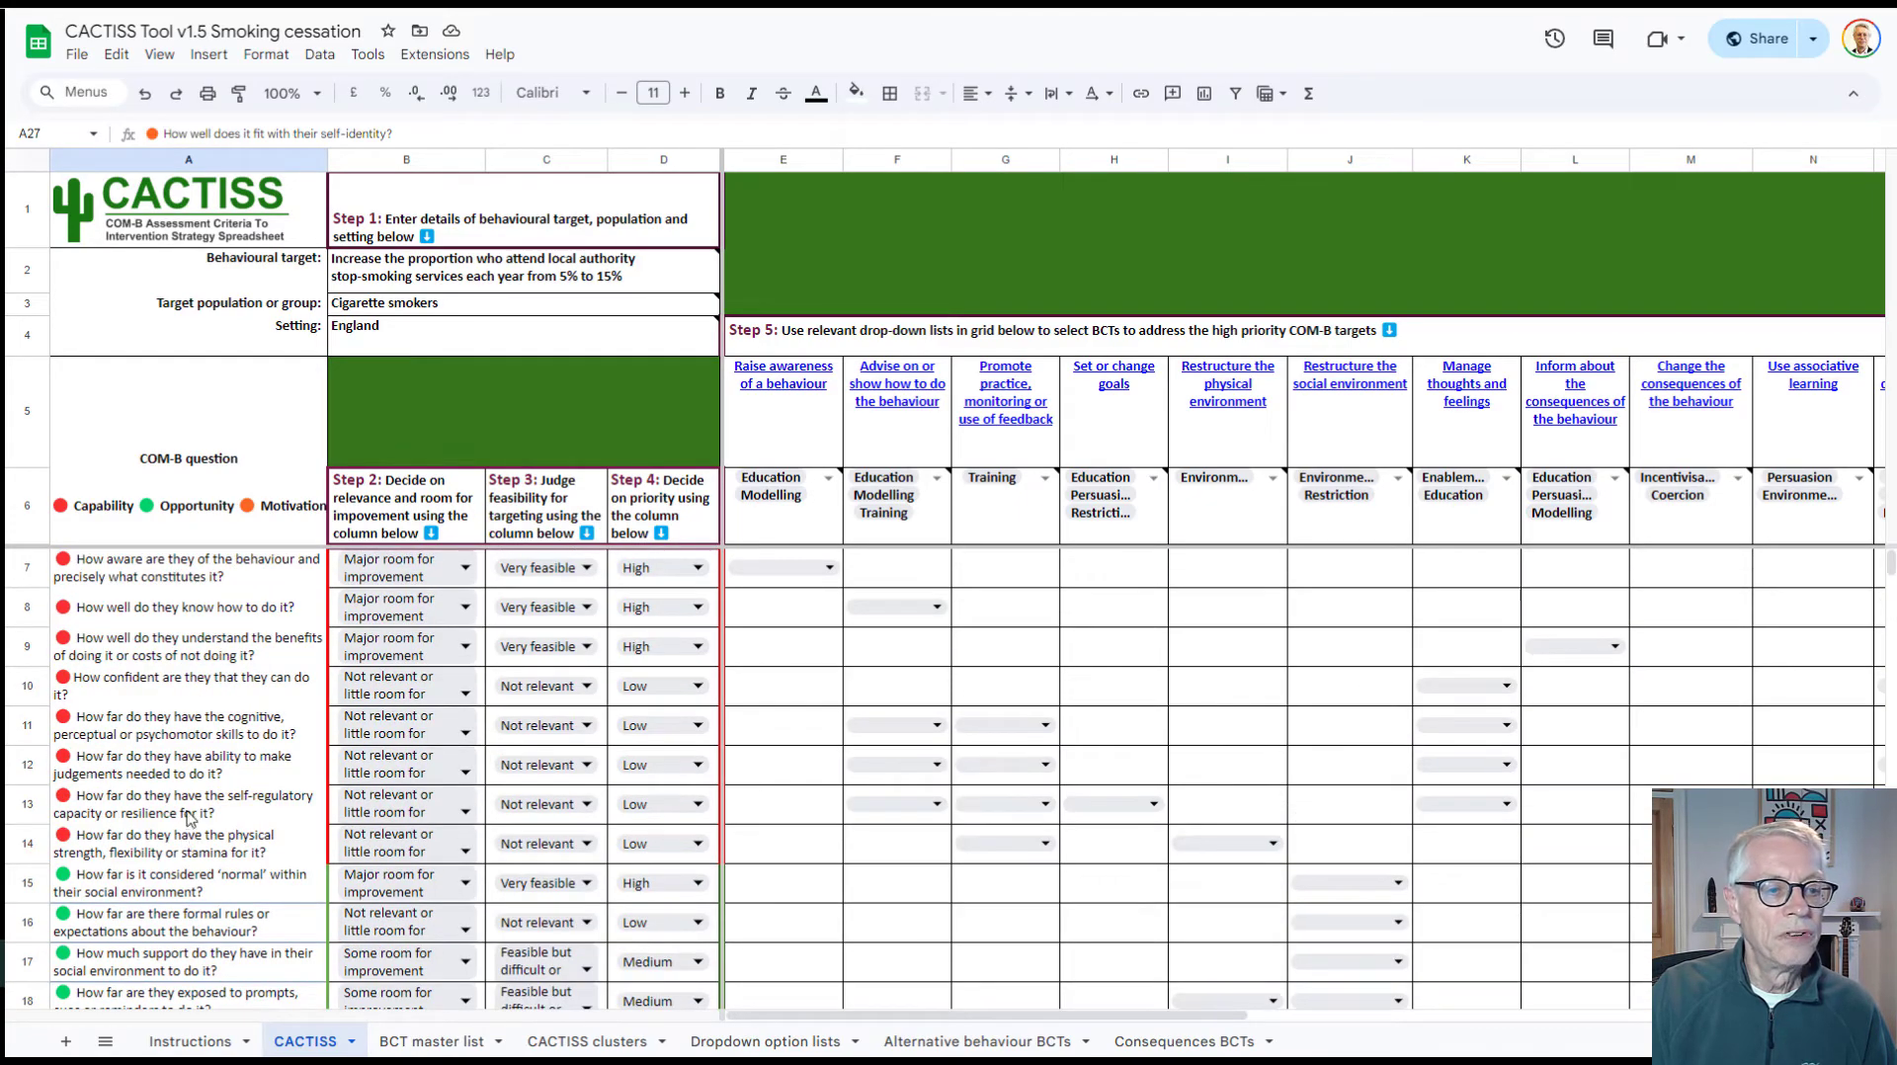
pyautogui.moveTo(170, 568); pyautogui.dragTo(190, 972)
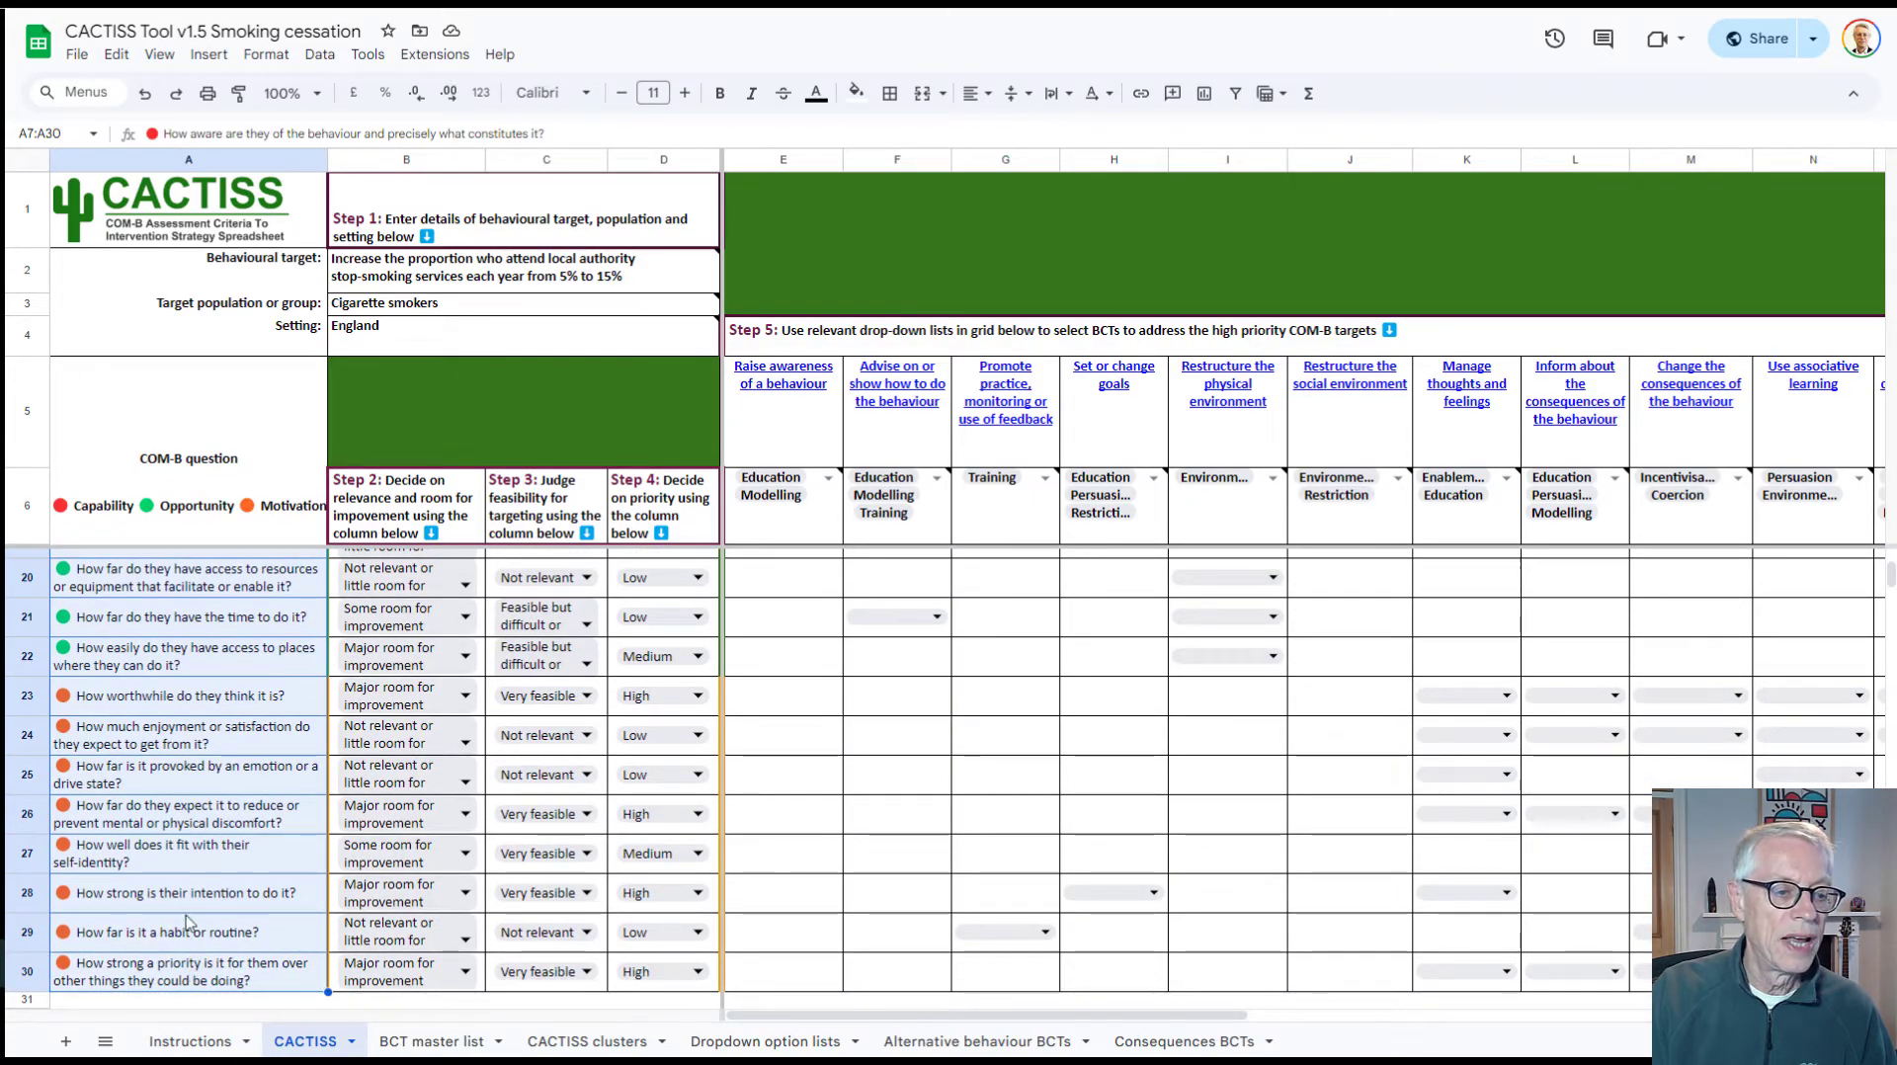
pyautogui.click(183, 739)
pyautogui.scroll(5, 175, 835)
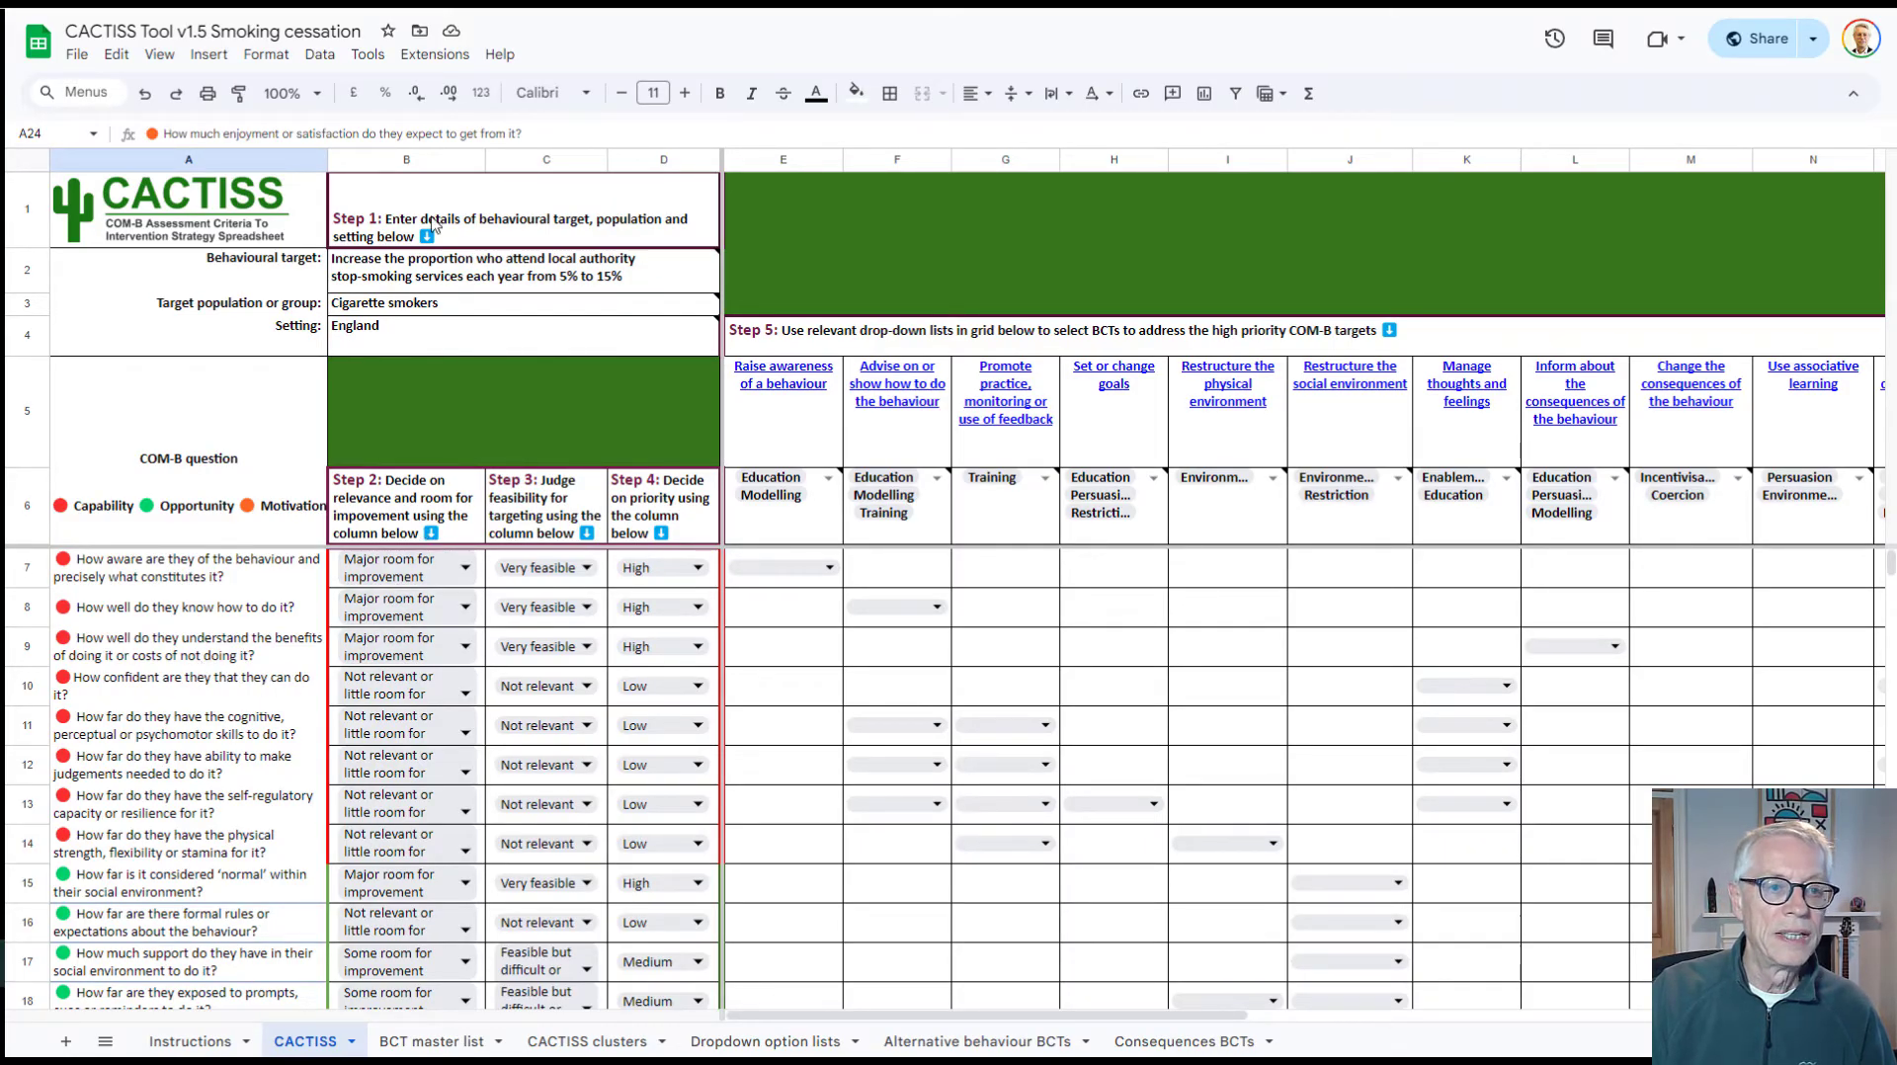
pyautogui.scroll(-4, 394, 705)
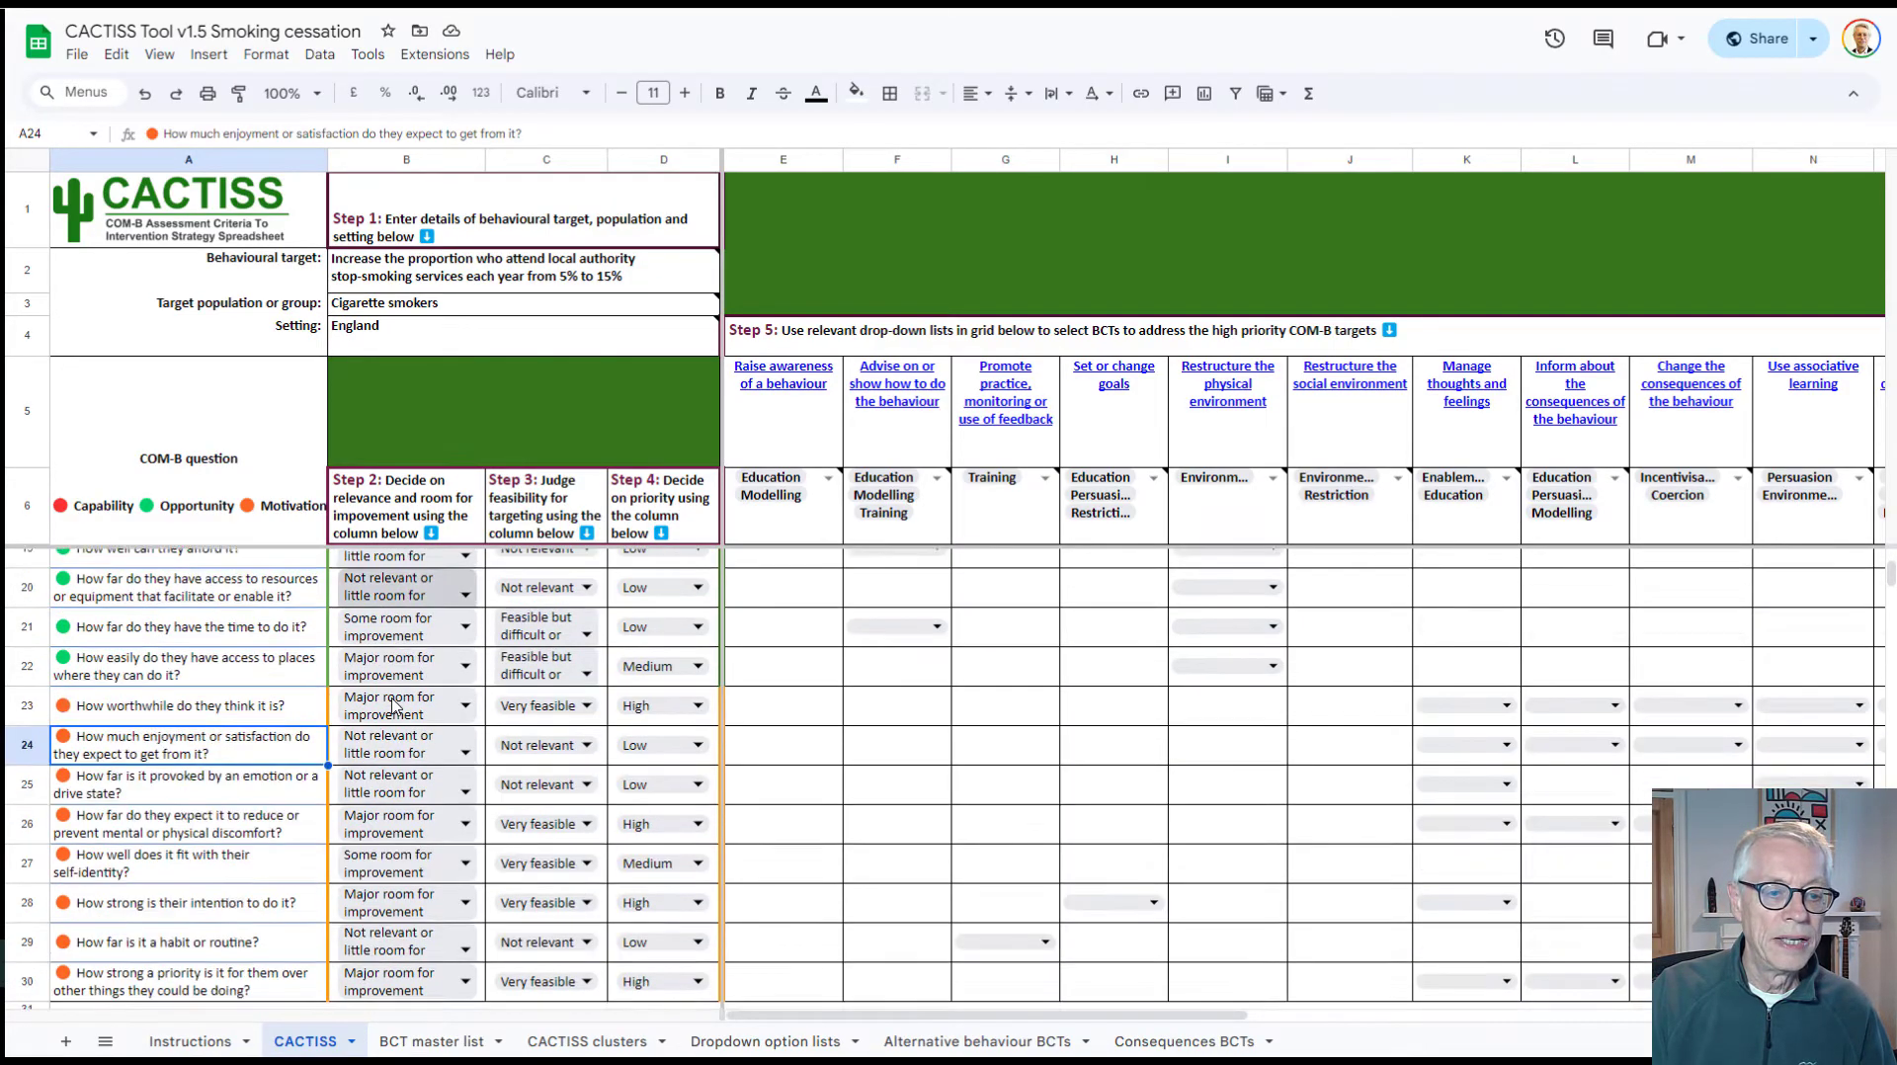
pyautogui.scroll(-3, 394, 704)
pyautogui.scroll(7, 400, 704)
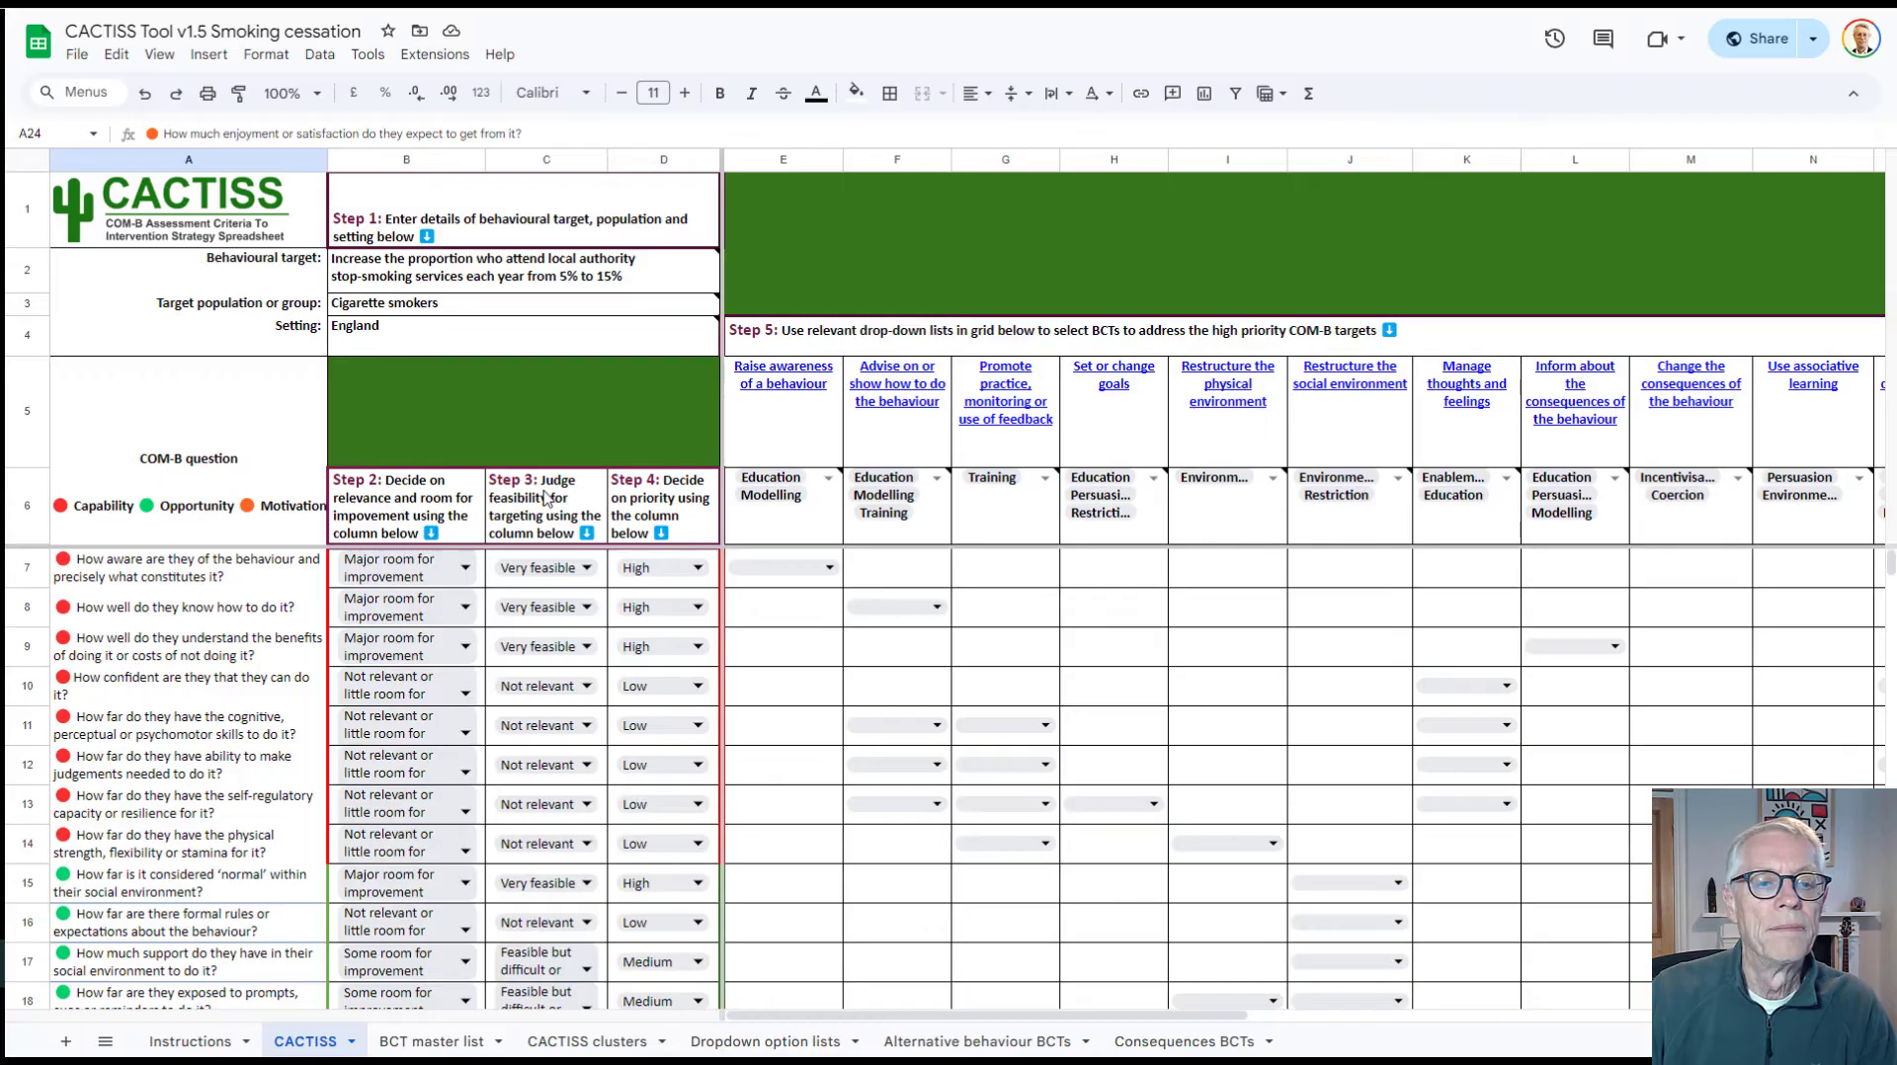
pyautogui.click(589, 571)
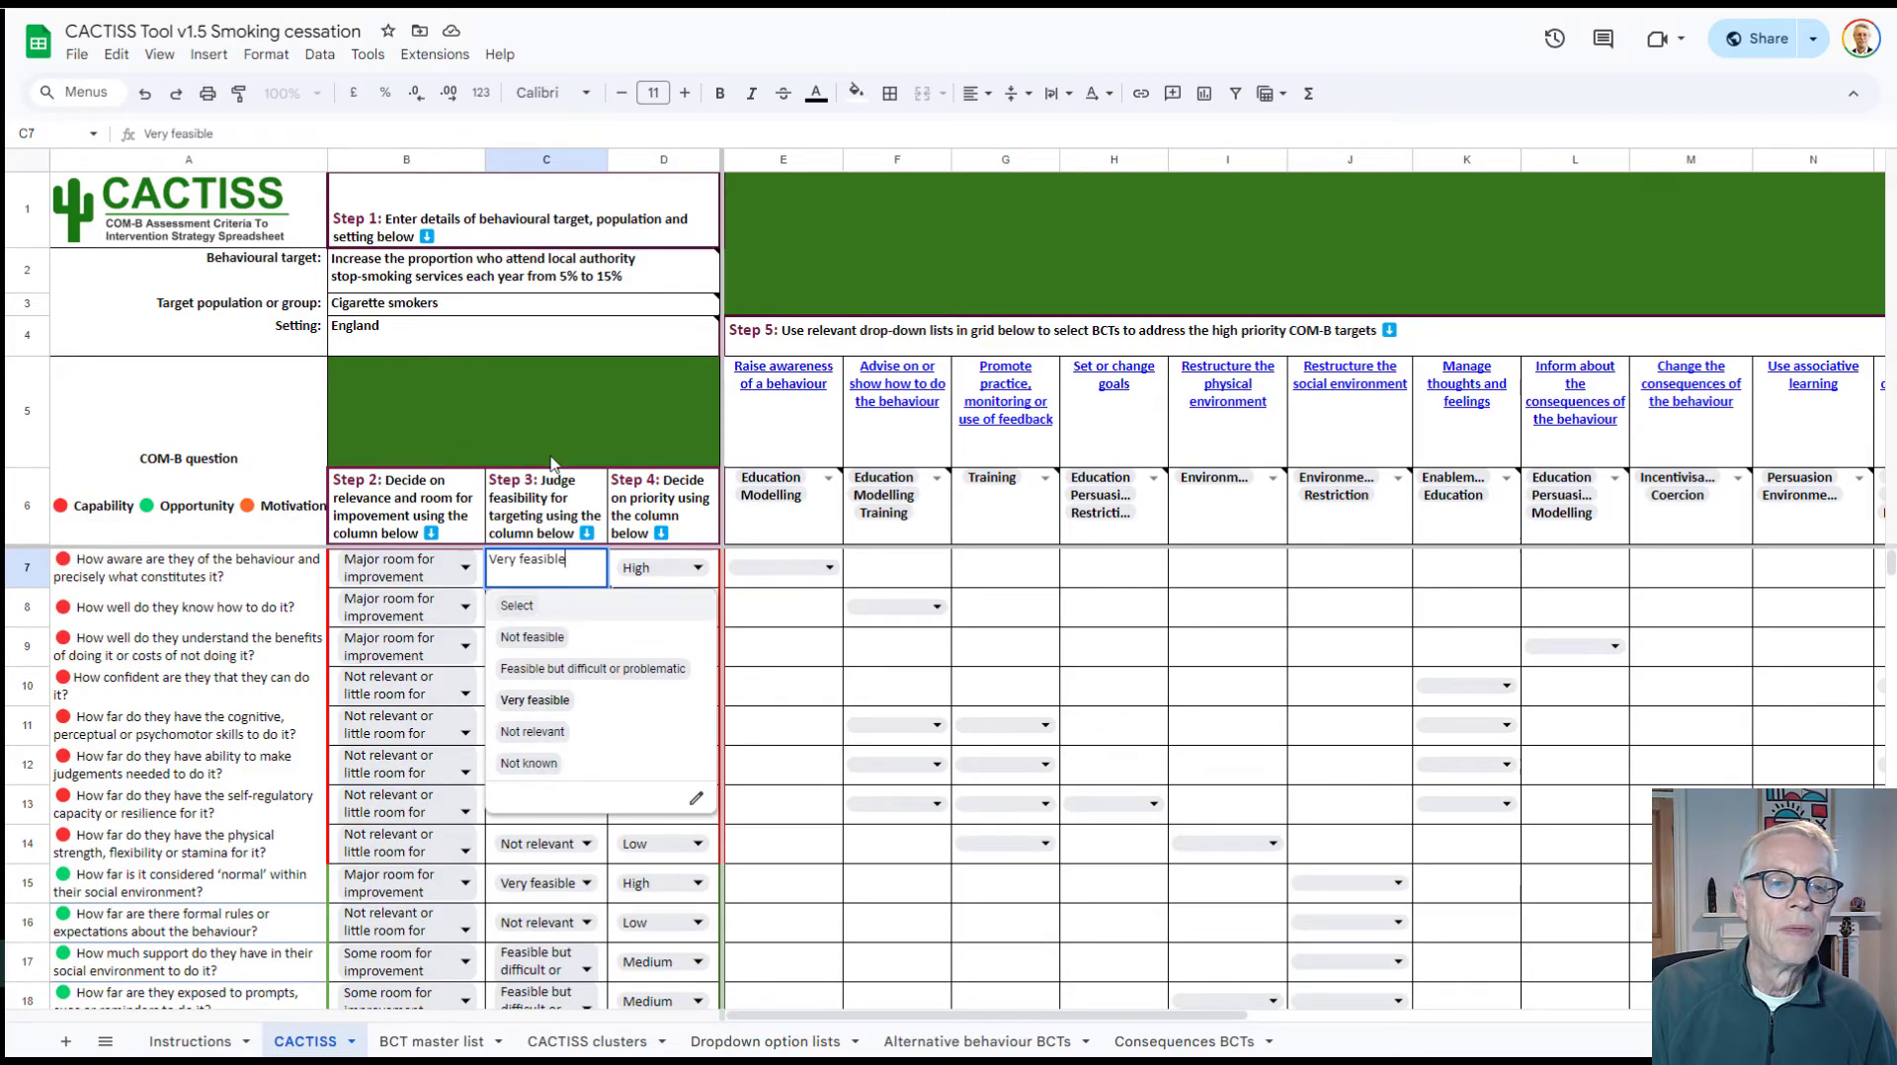
pyautogui.click(537, 429)
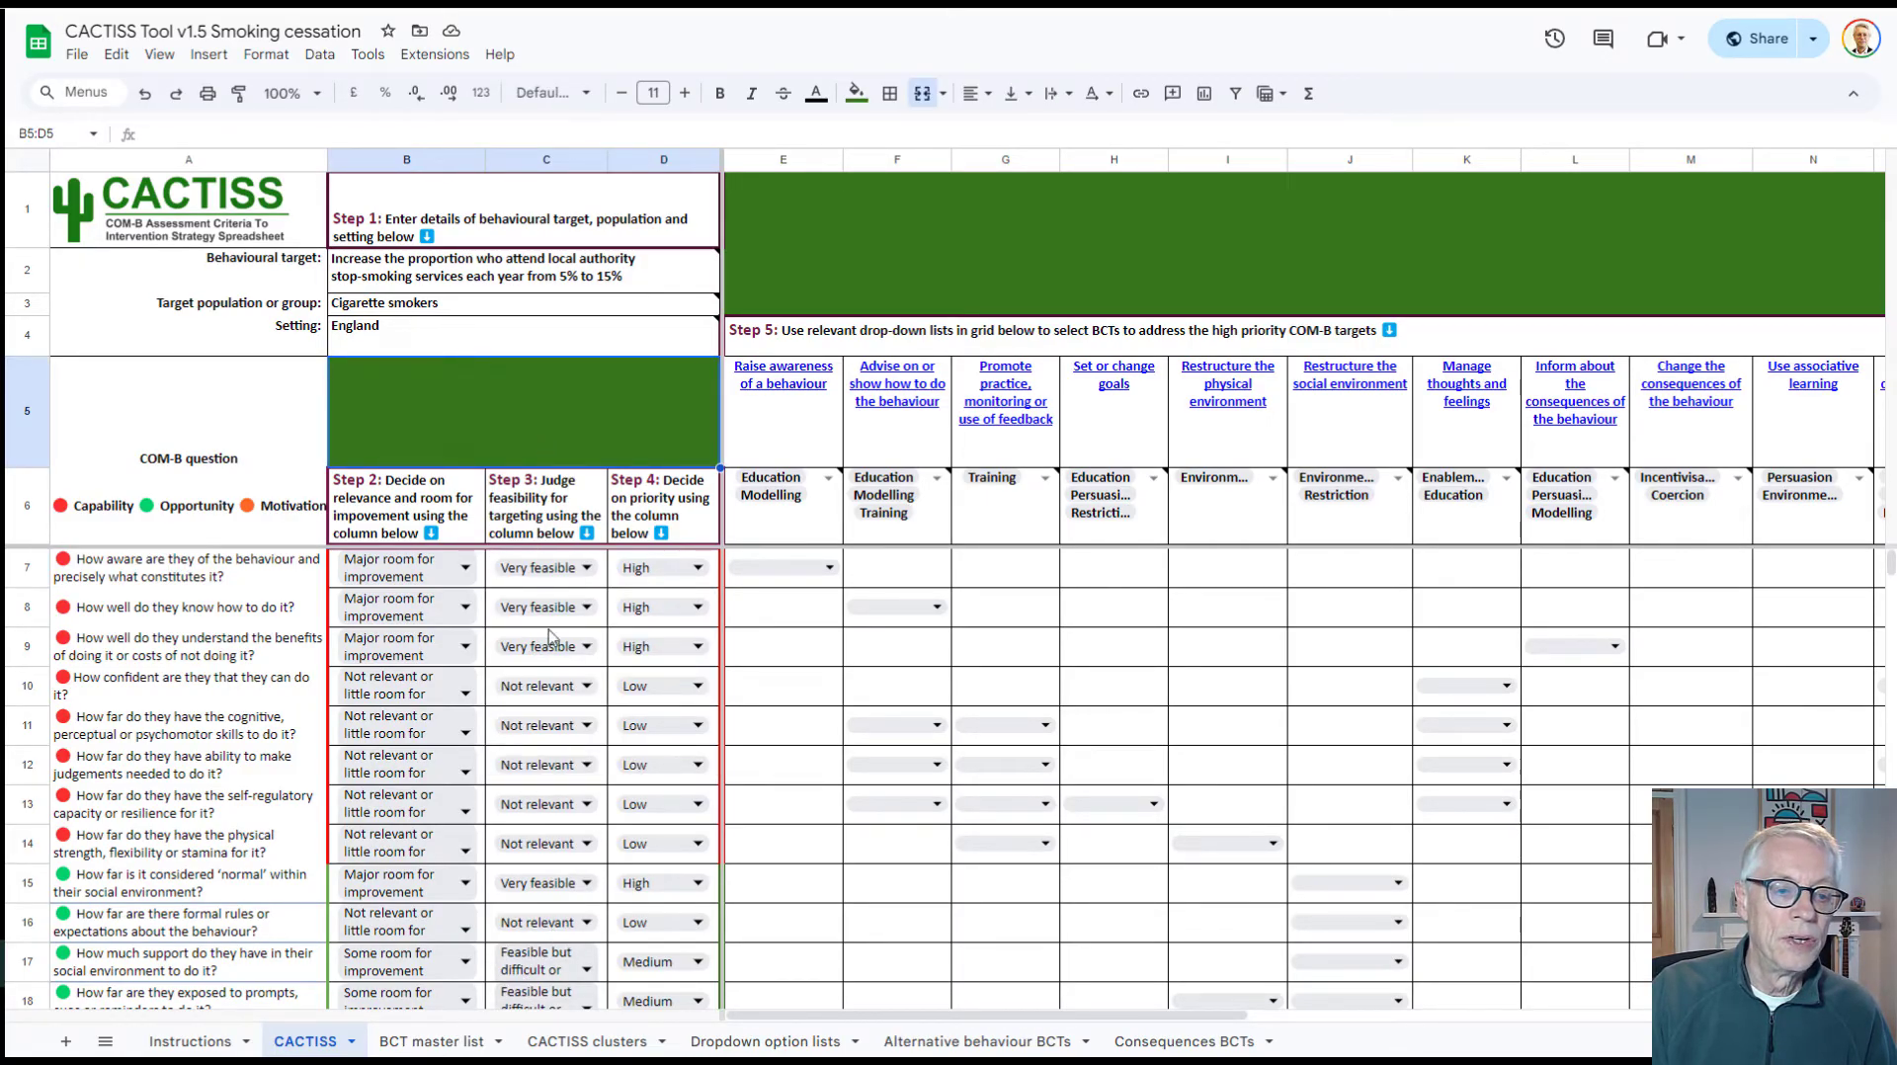
pyautogui.scroll(-5, 539, 714)
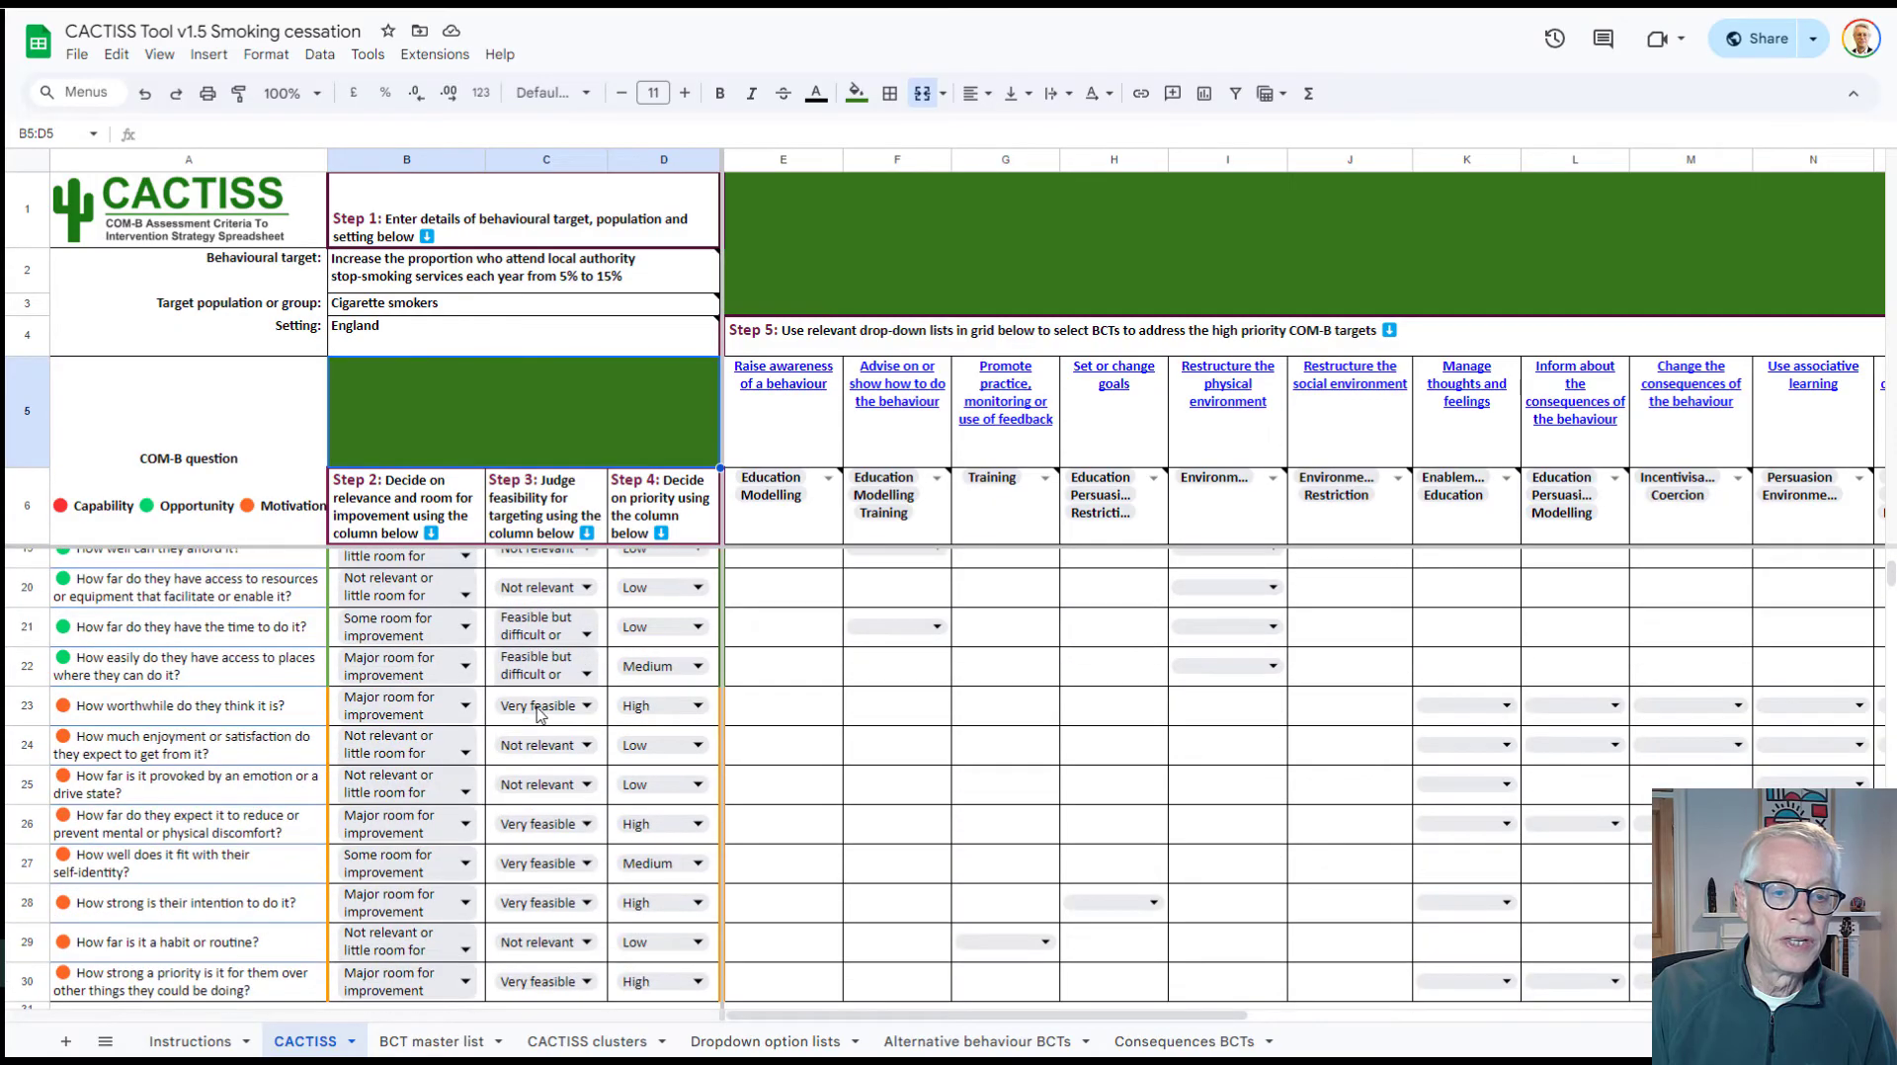
pyautogui.scroll(5, 542, 720)
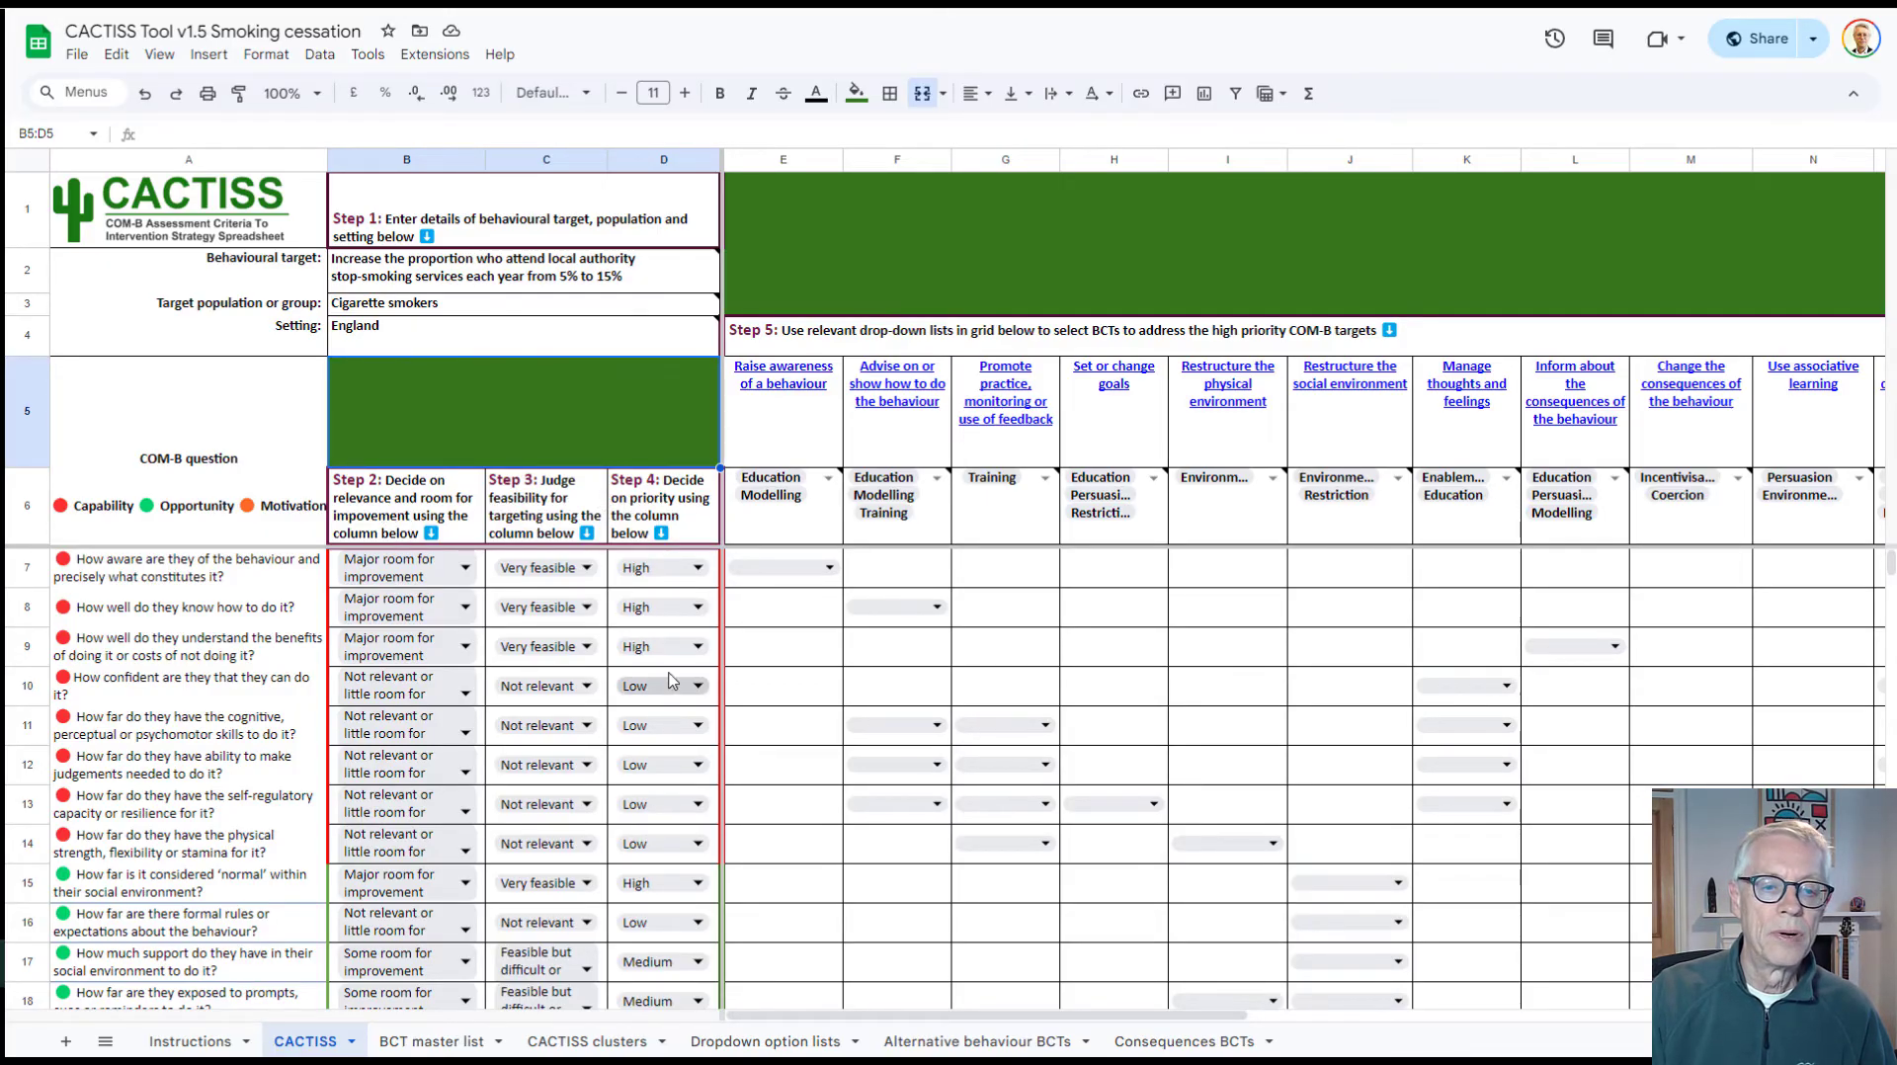
pyautogui.scroll(-6, 670, 676)
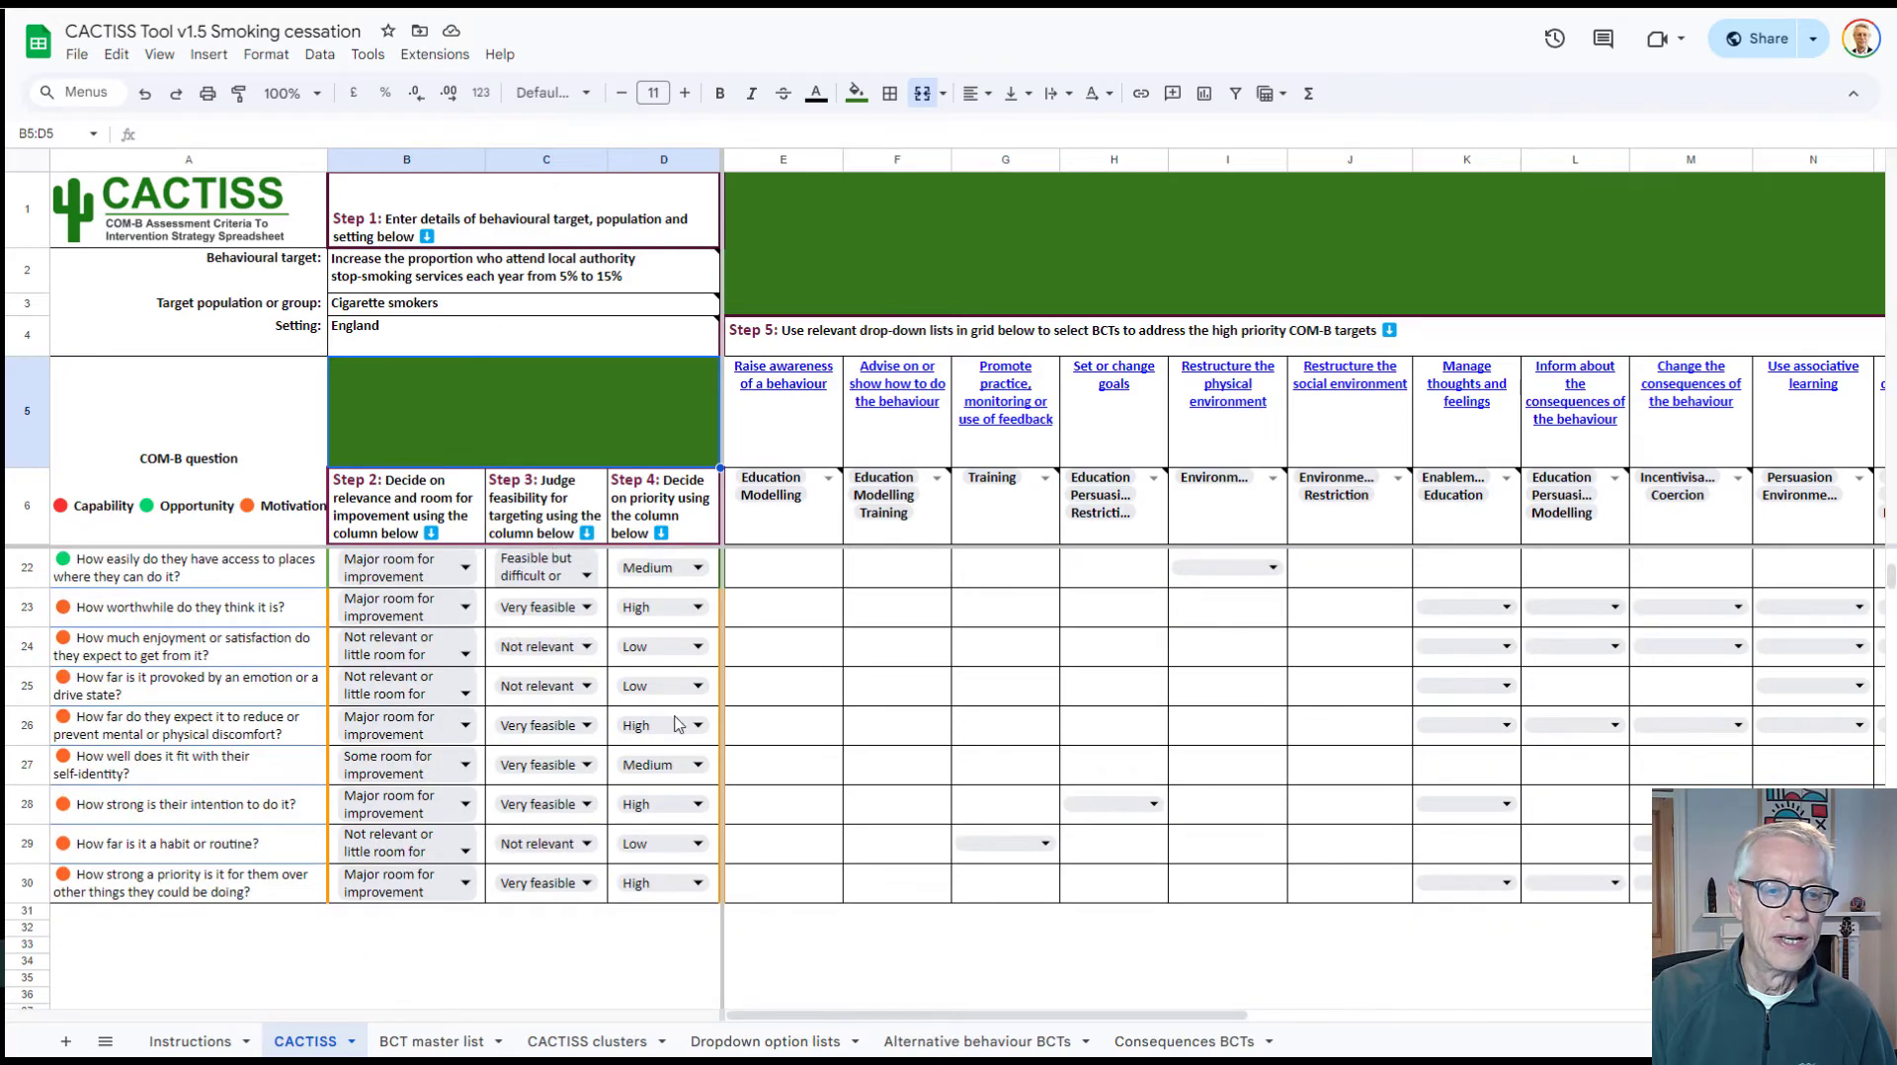
pyautogui.scroll(6, 672, 869)
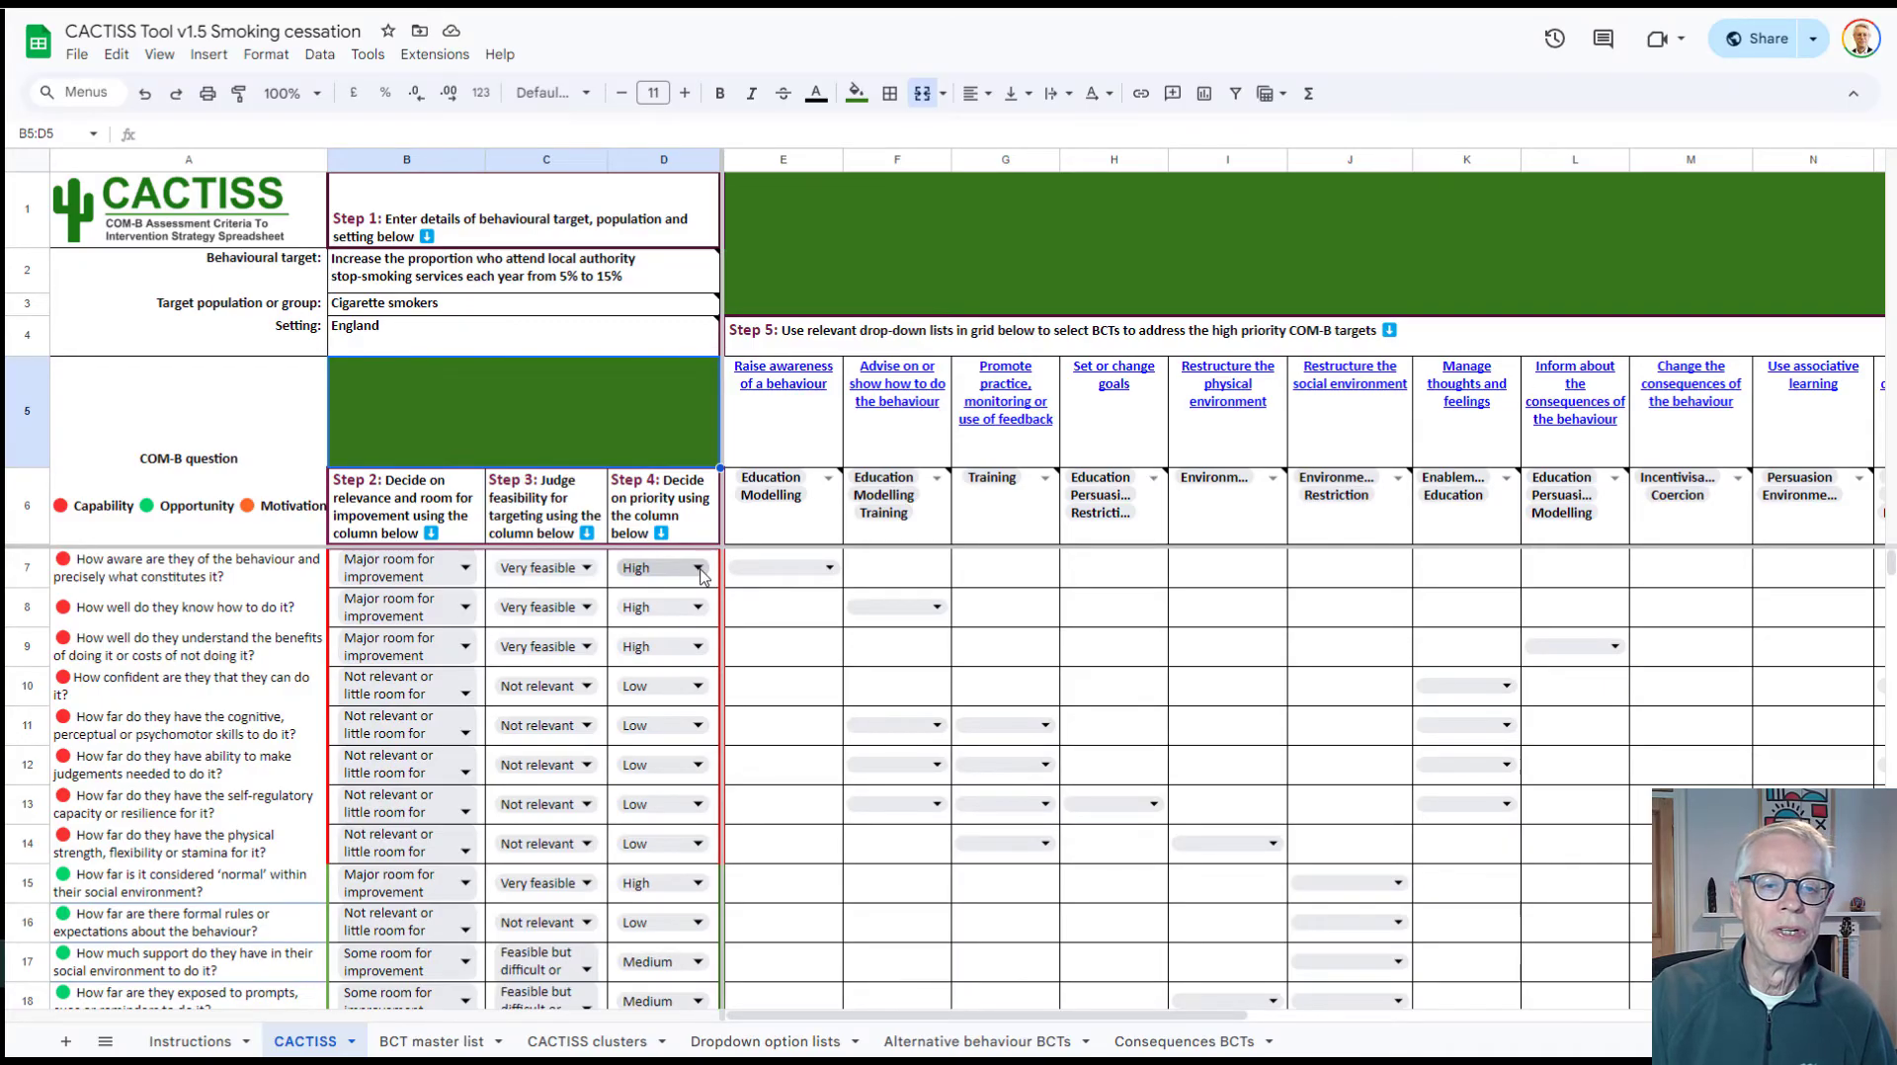
pyautogui.click(699, 568)
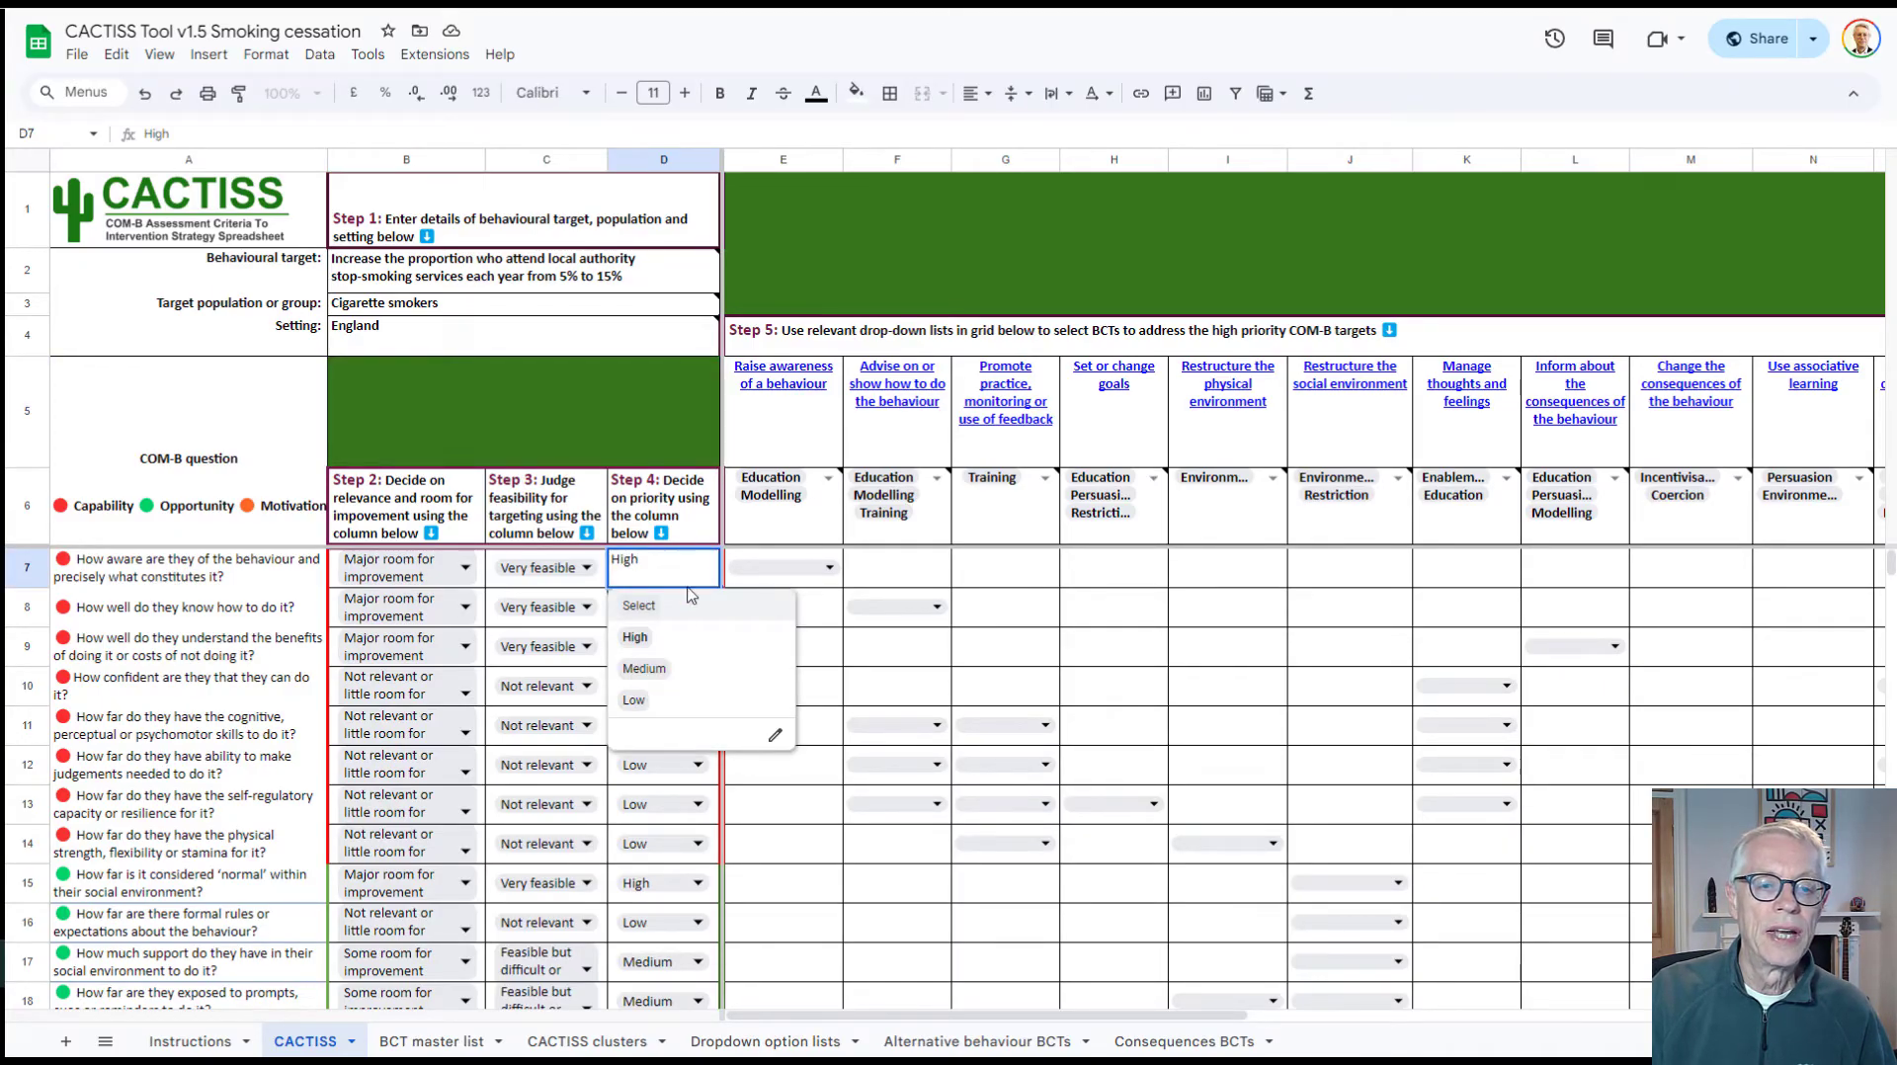
pyautogui.click(650, 402)
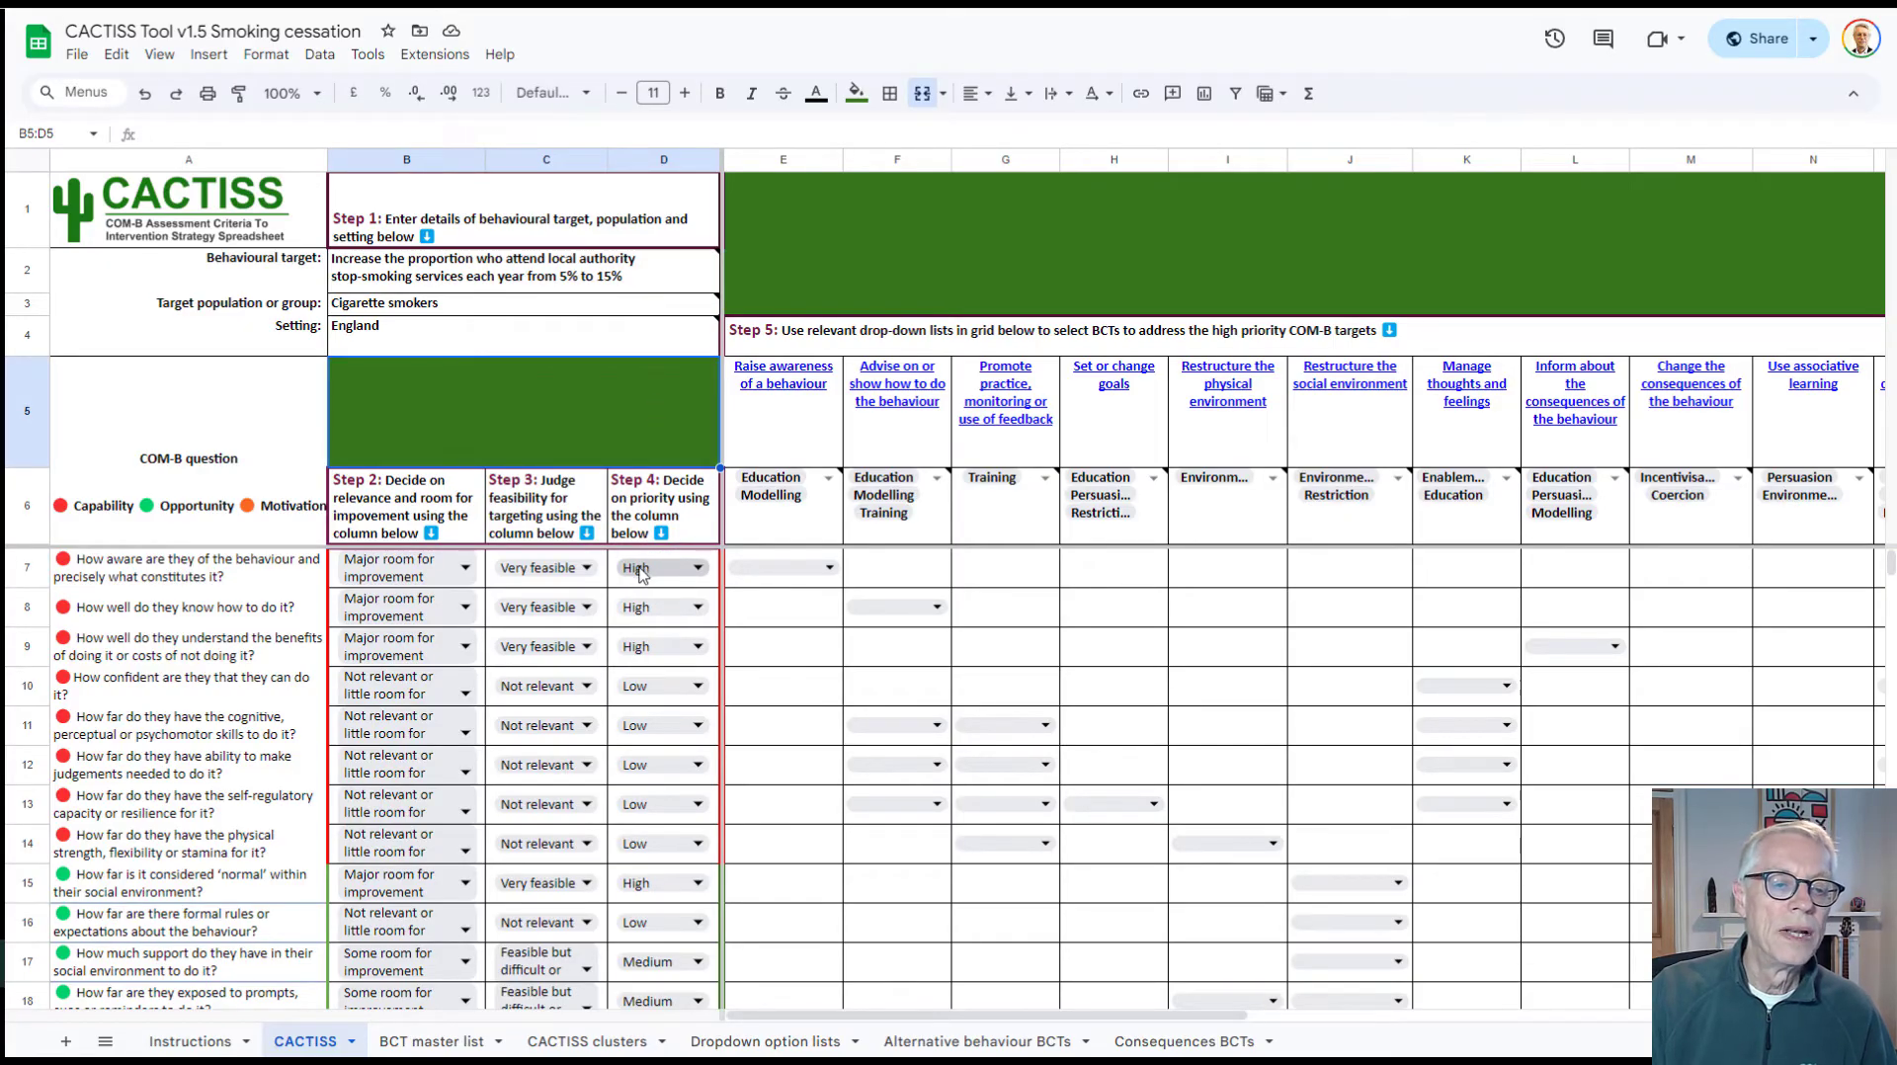
pyautogui.scroll(-2, 667, 675)
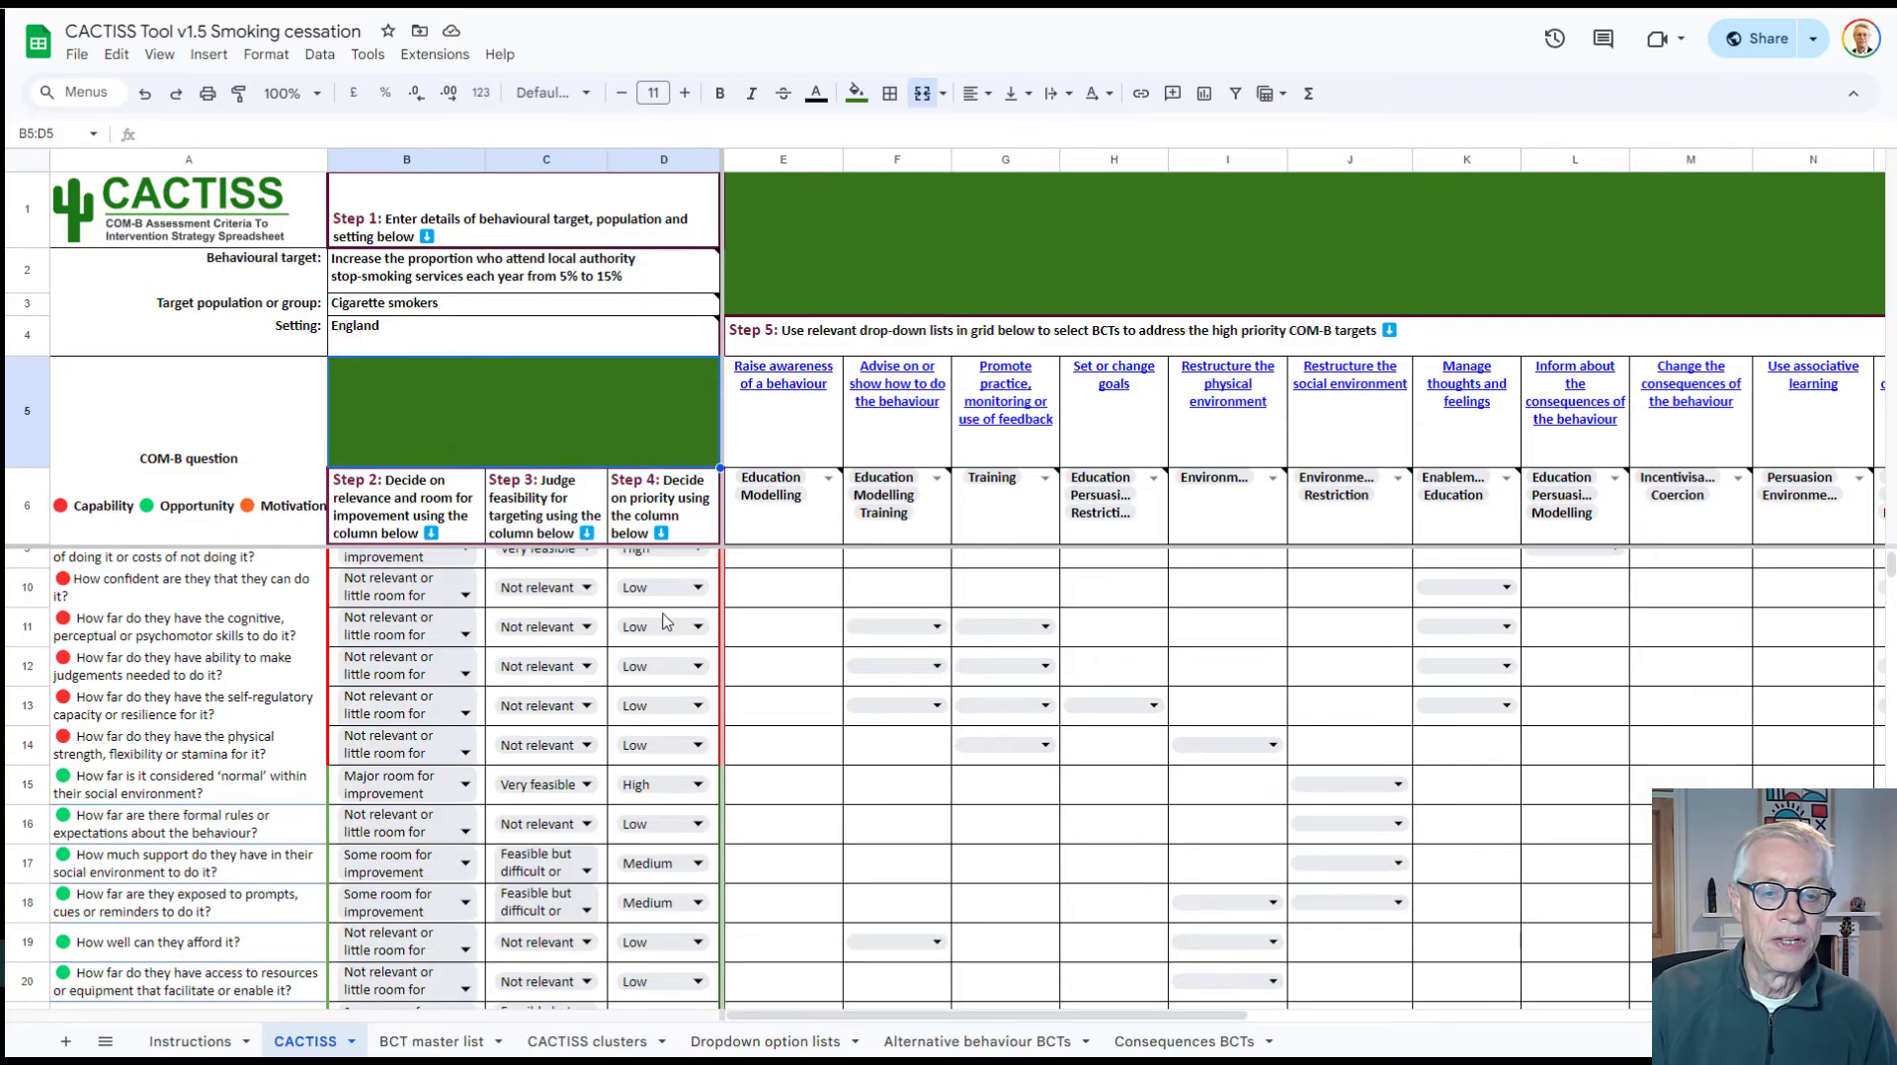
pyautogui.scroll(-2, 665, 622)
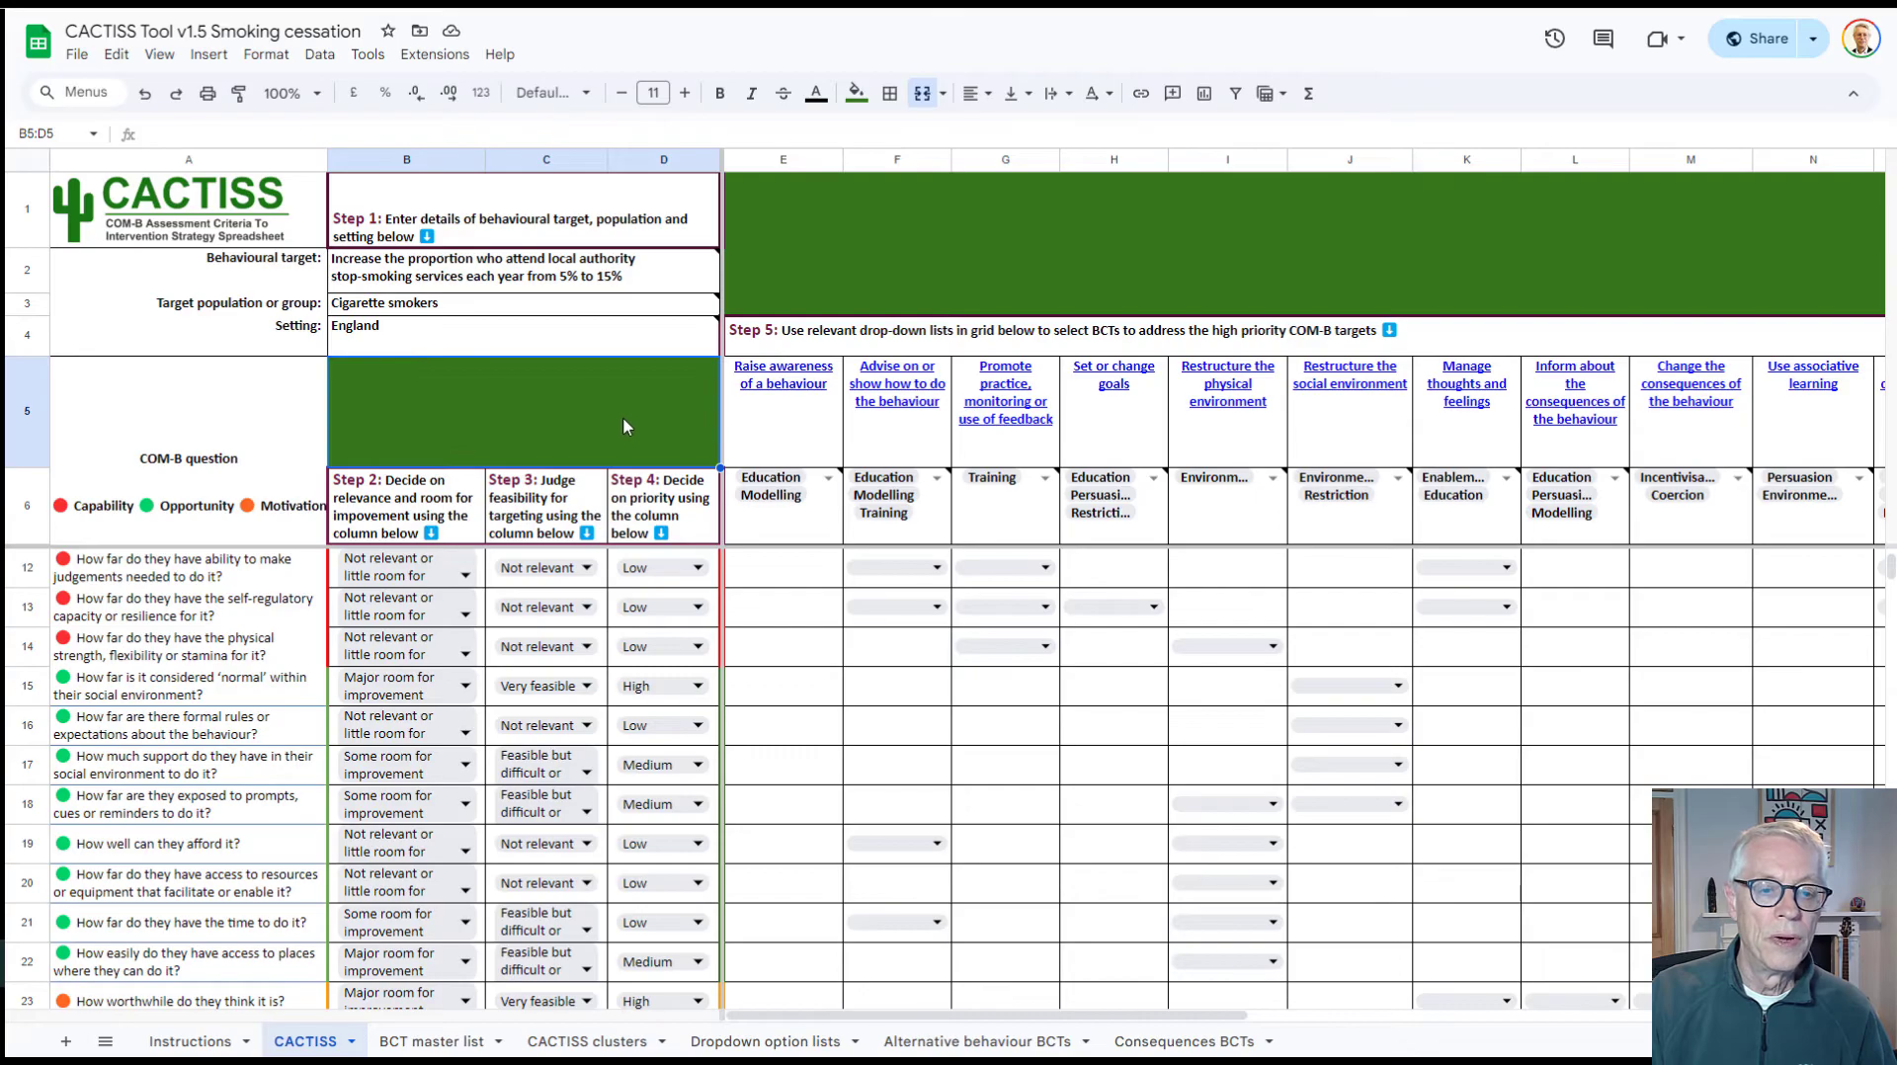
pyautogui.scroll(-1, 631, 418)
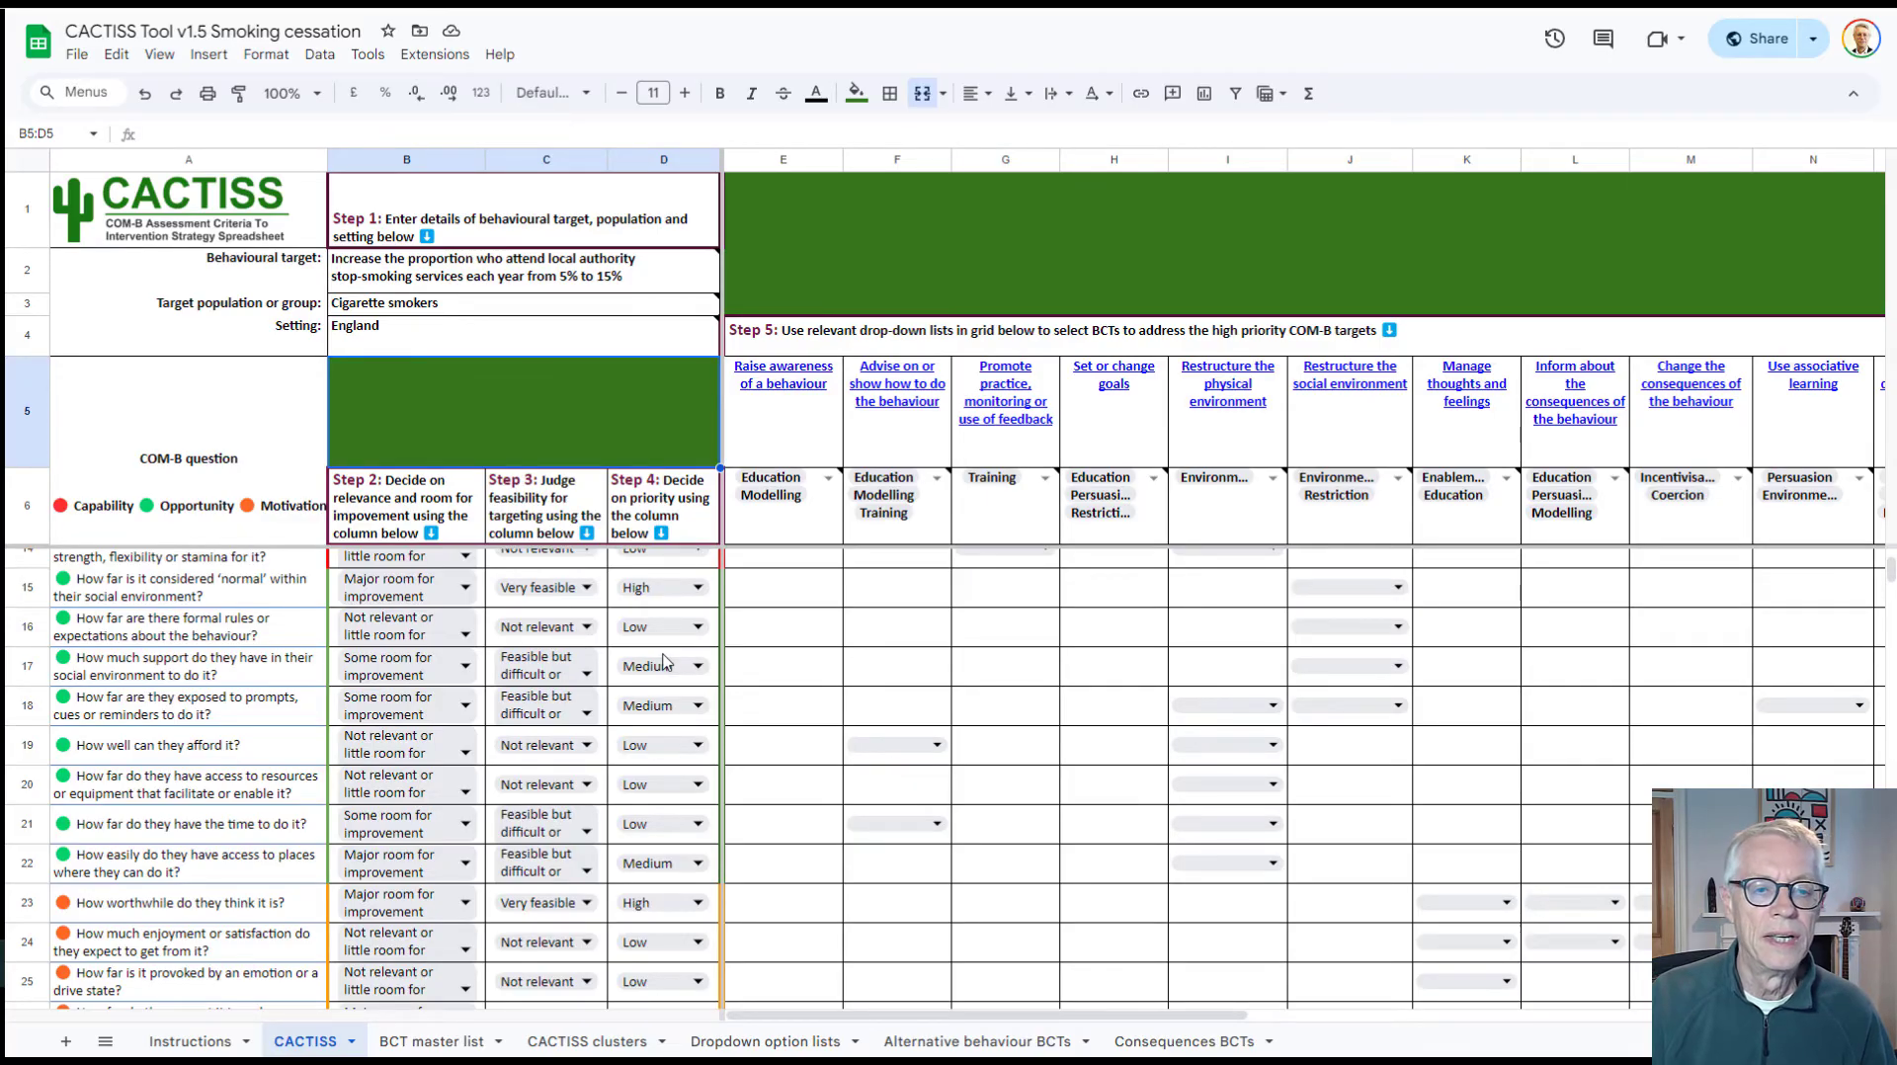
pyautogui.scroll(3, 647, 686)
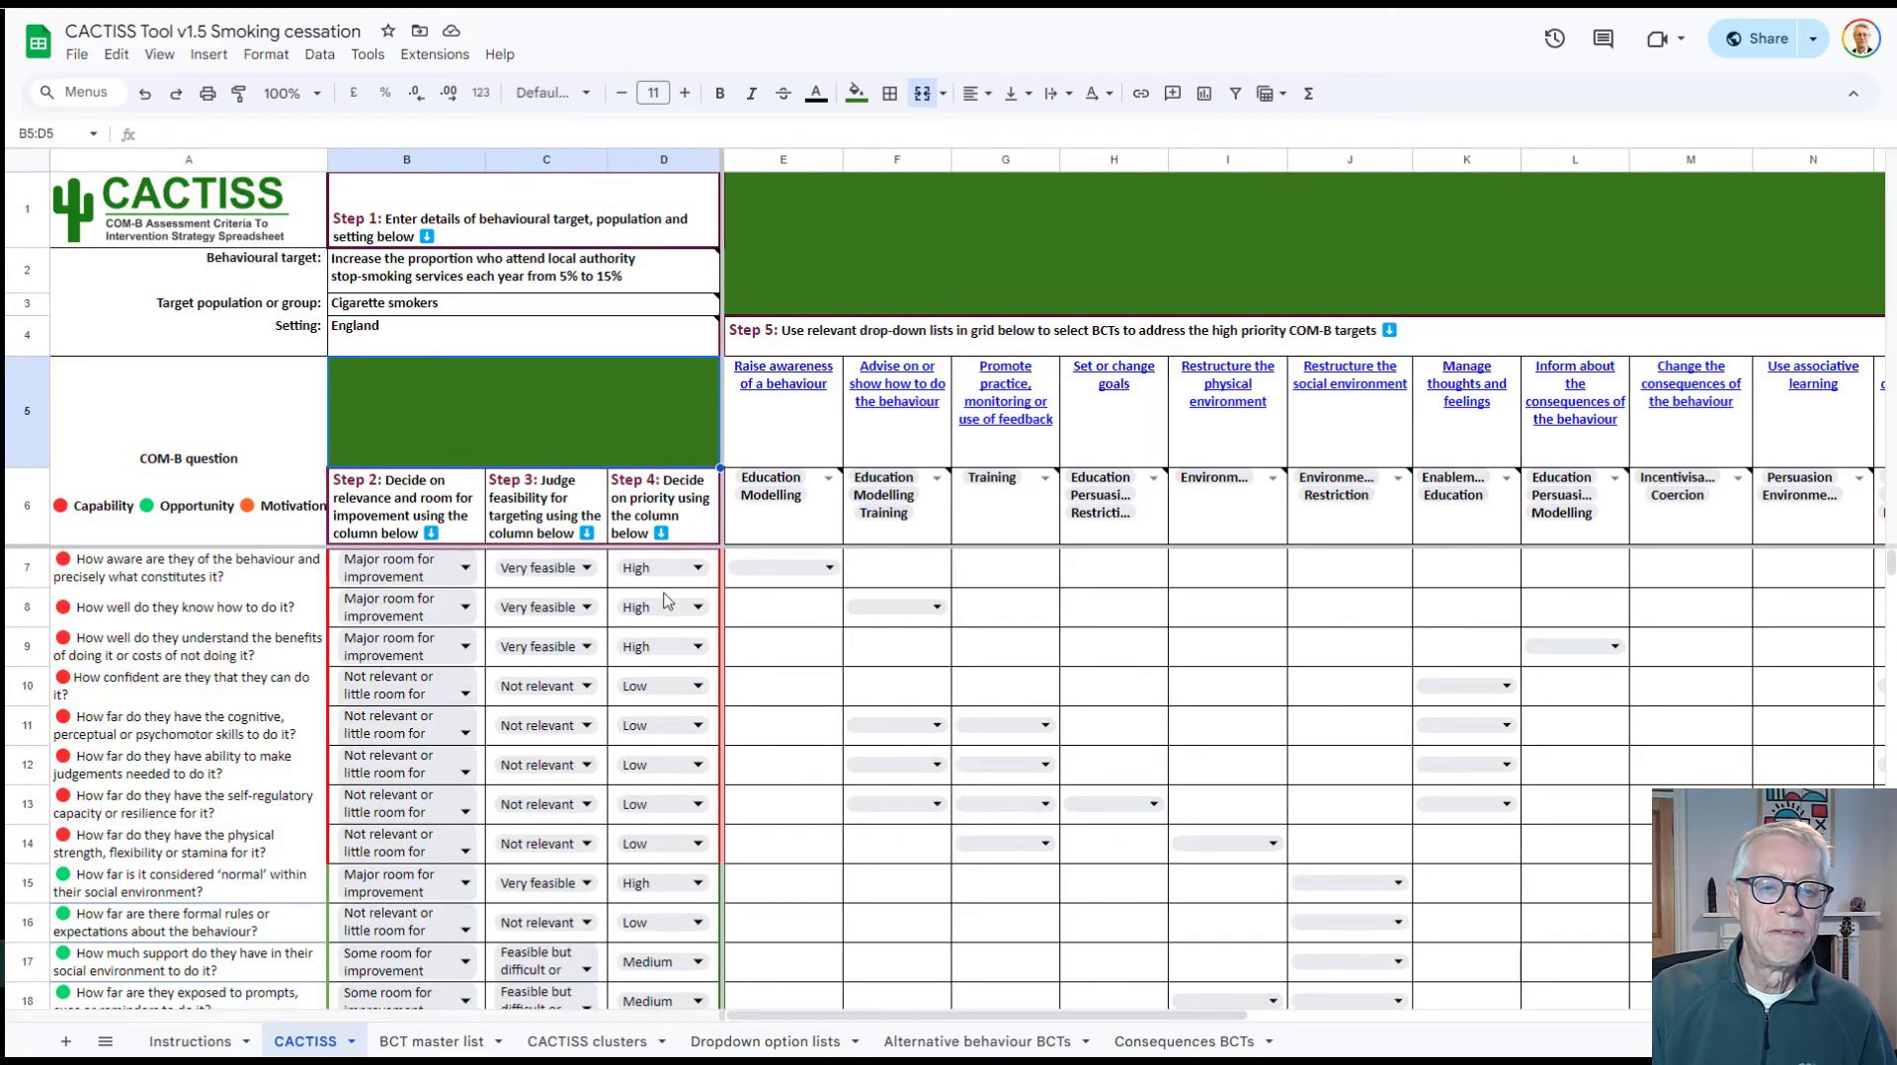
pyautogui.scroll(-3, 657, 632)
pyautogui.scroll(3, 647, 682)
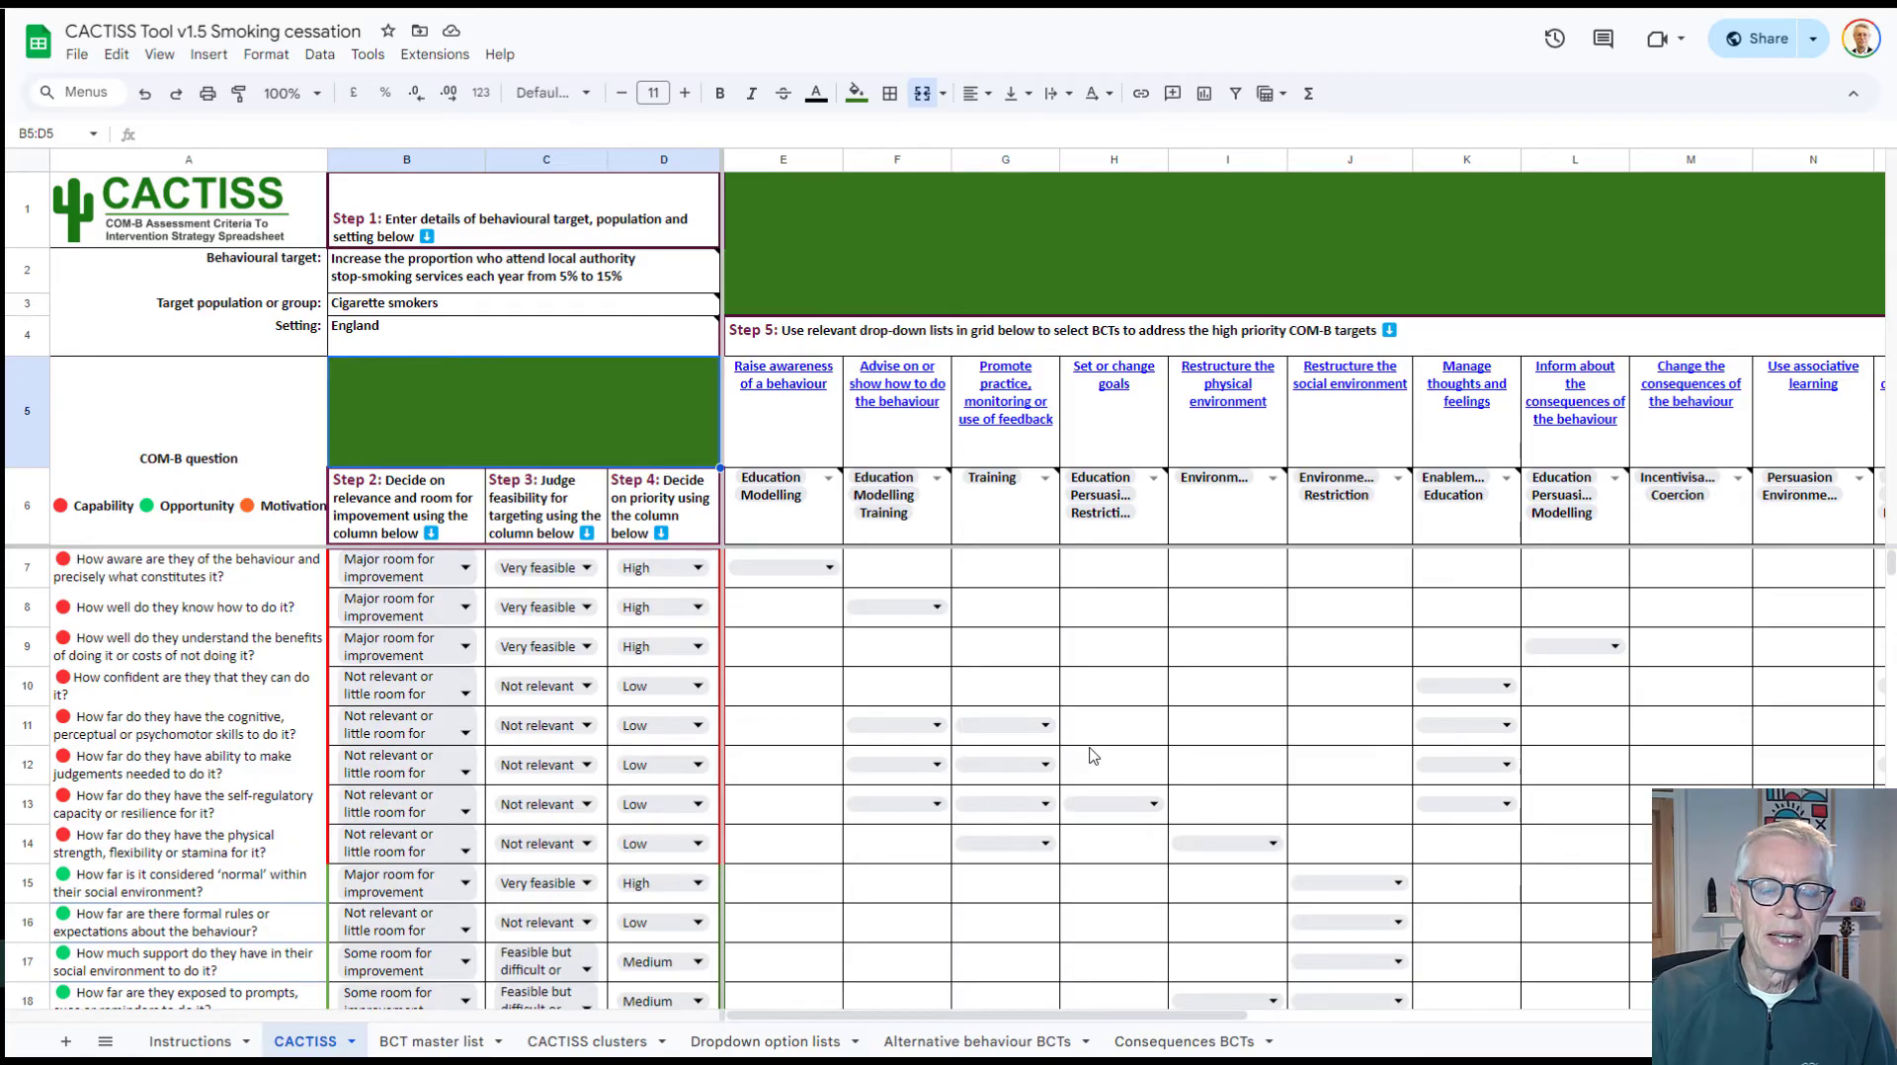
pyautogui.moveTo(1135, 1015)
pyautogui.mouseDown()
pyautogui.moveTo(1185, 1010)
pyautogui.moveTo(1159, 1012)
pyautogui.mouseUp()
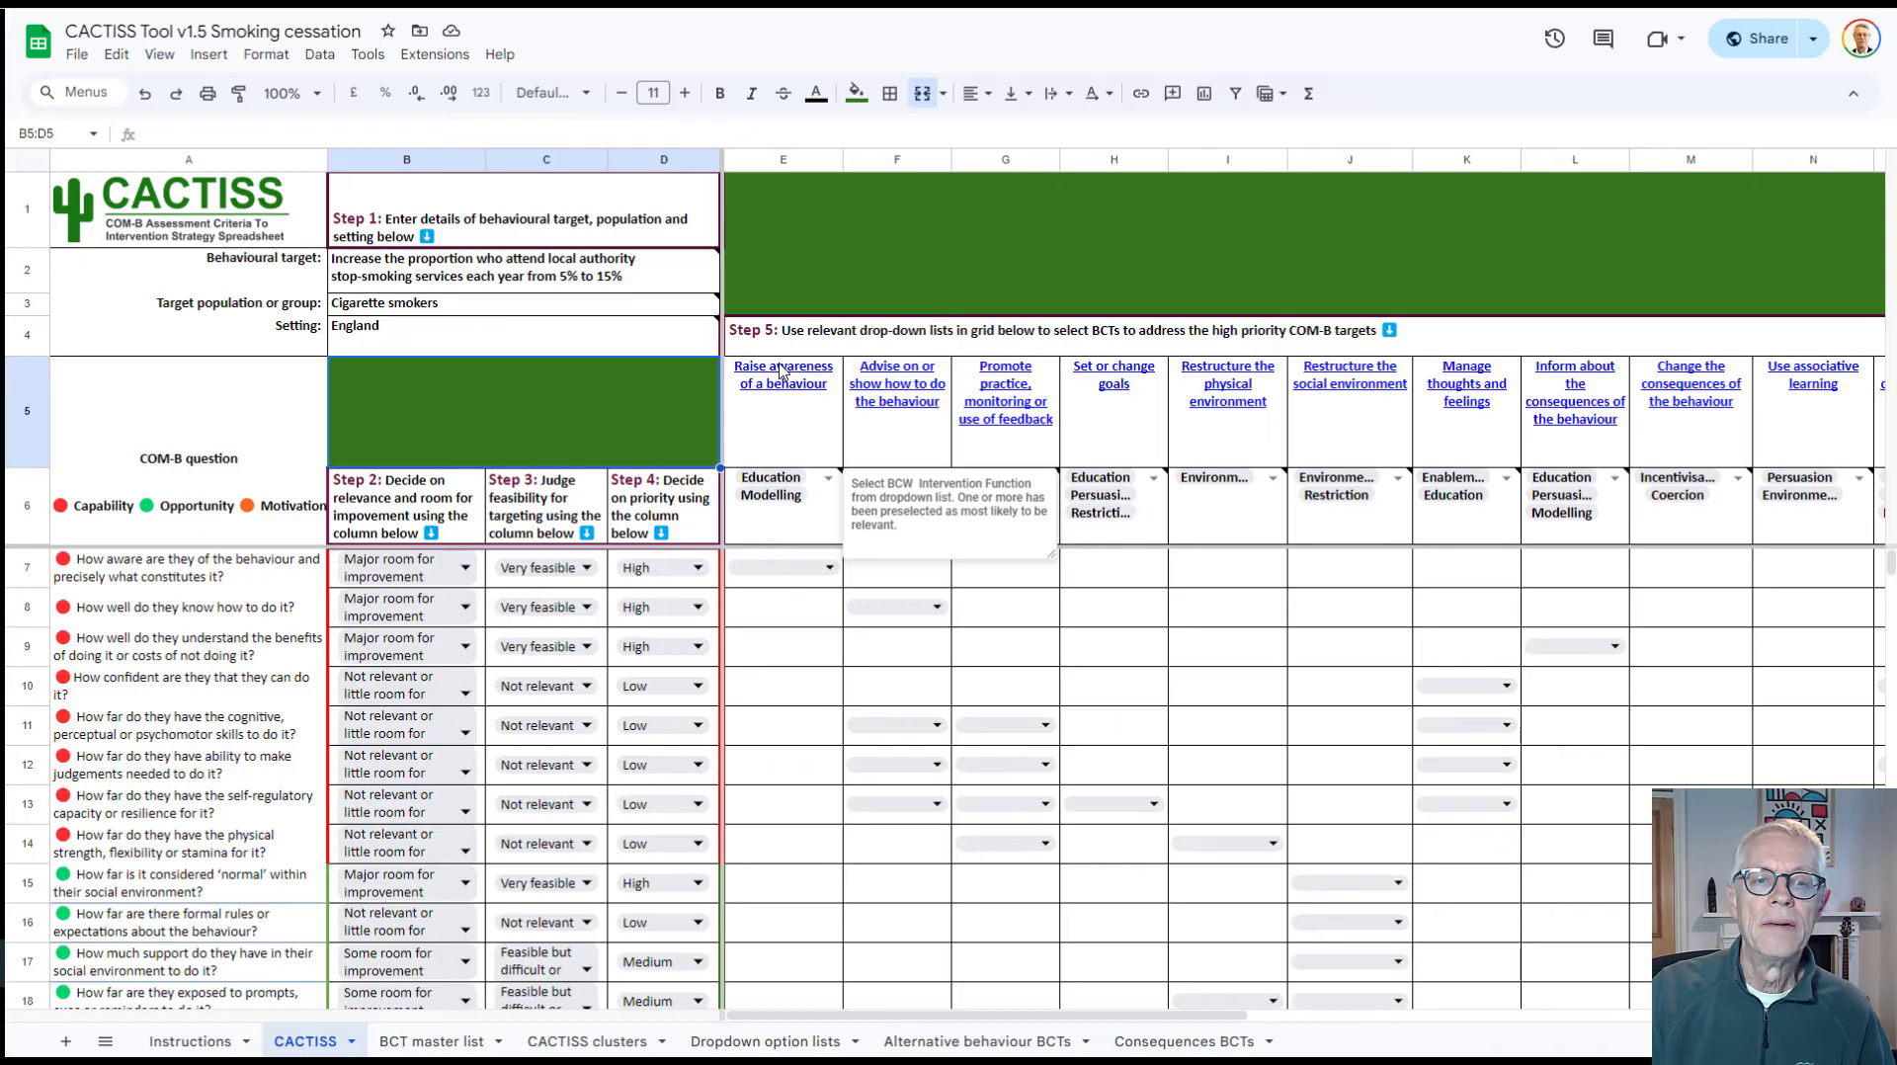
# Show E7's list of Raise awareness of a behaviour BCTs, such as Increase salience of behaviour.
pyautogui.click(830, 570)
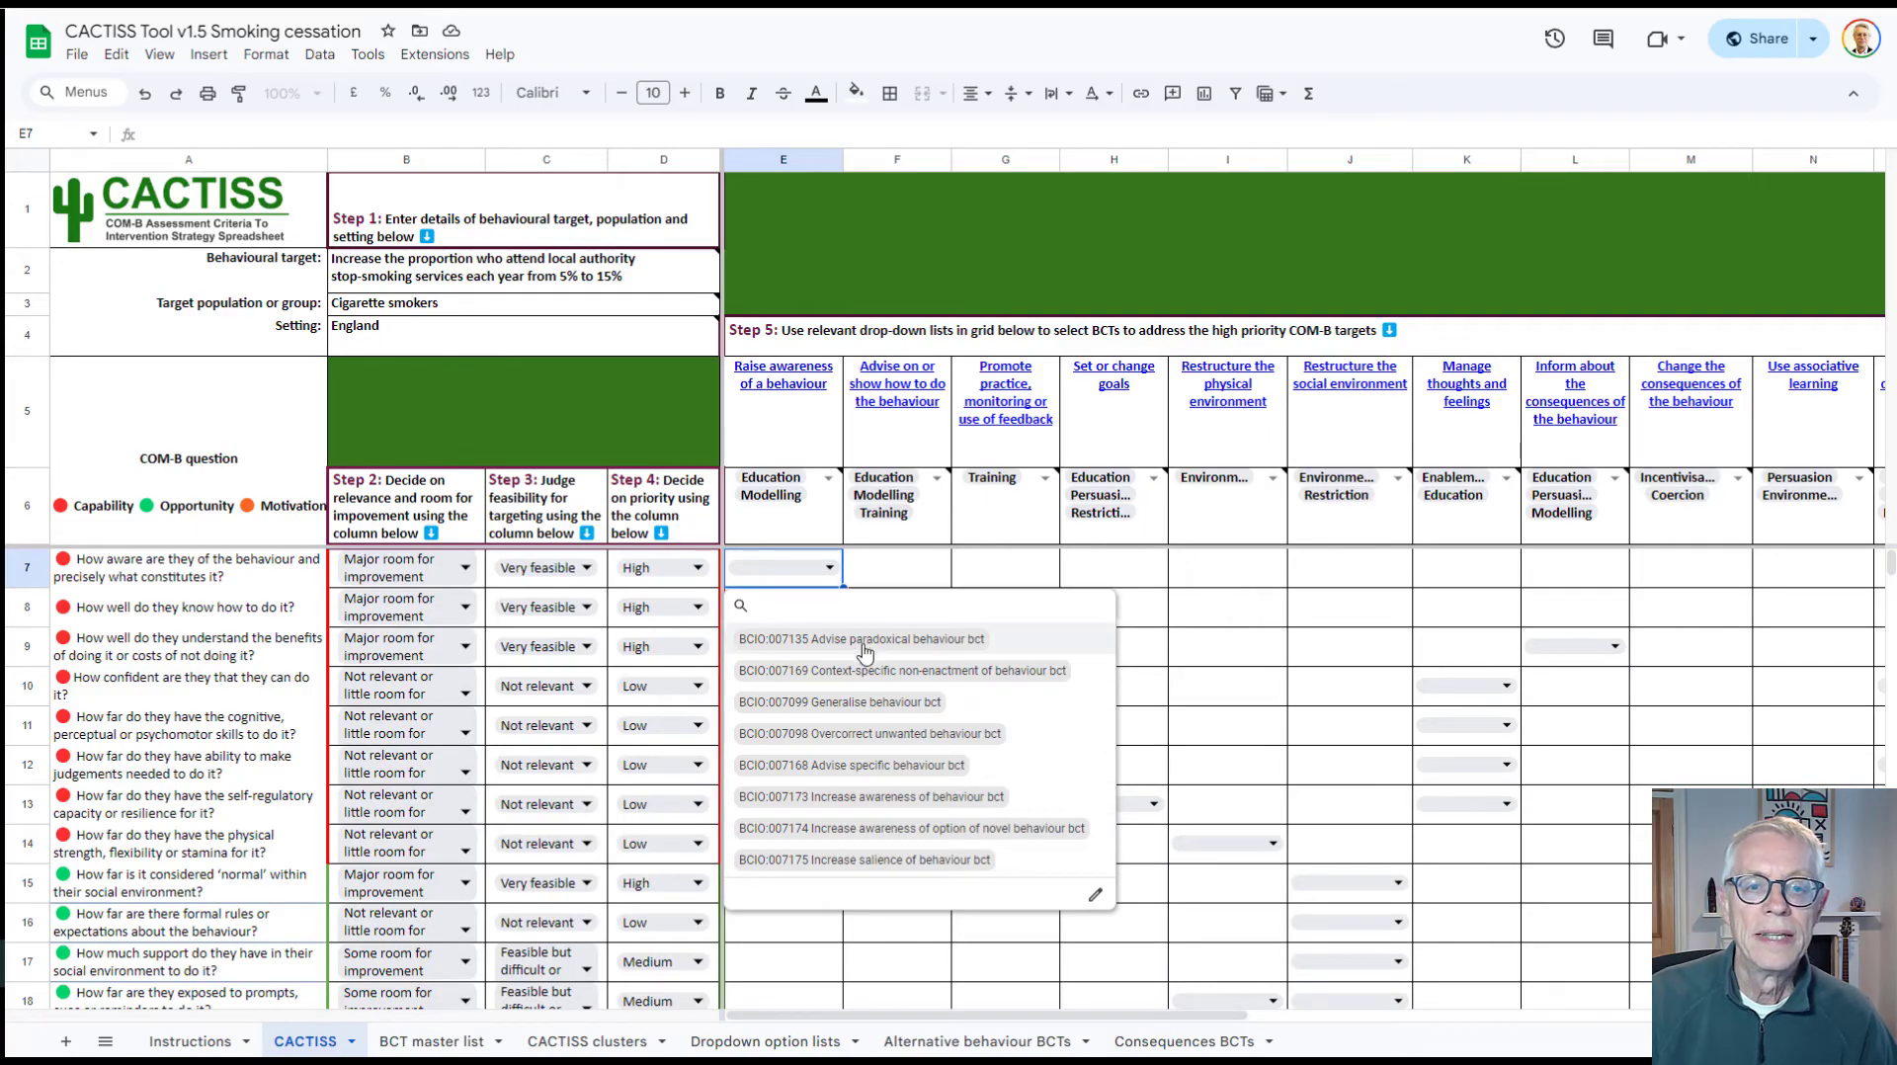
pyautogui.moveTo(796, 391)
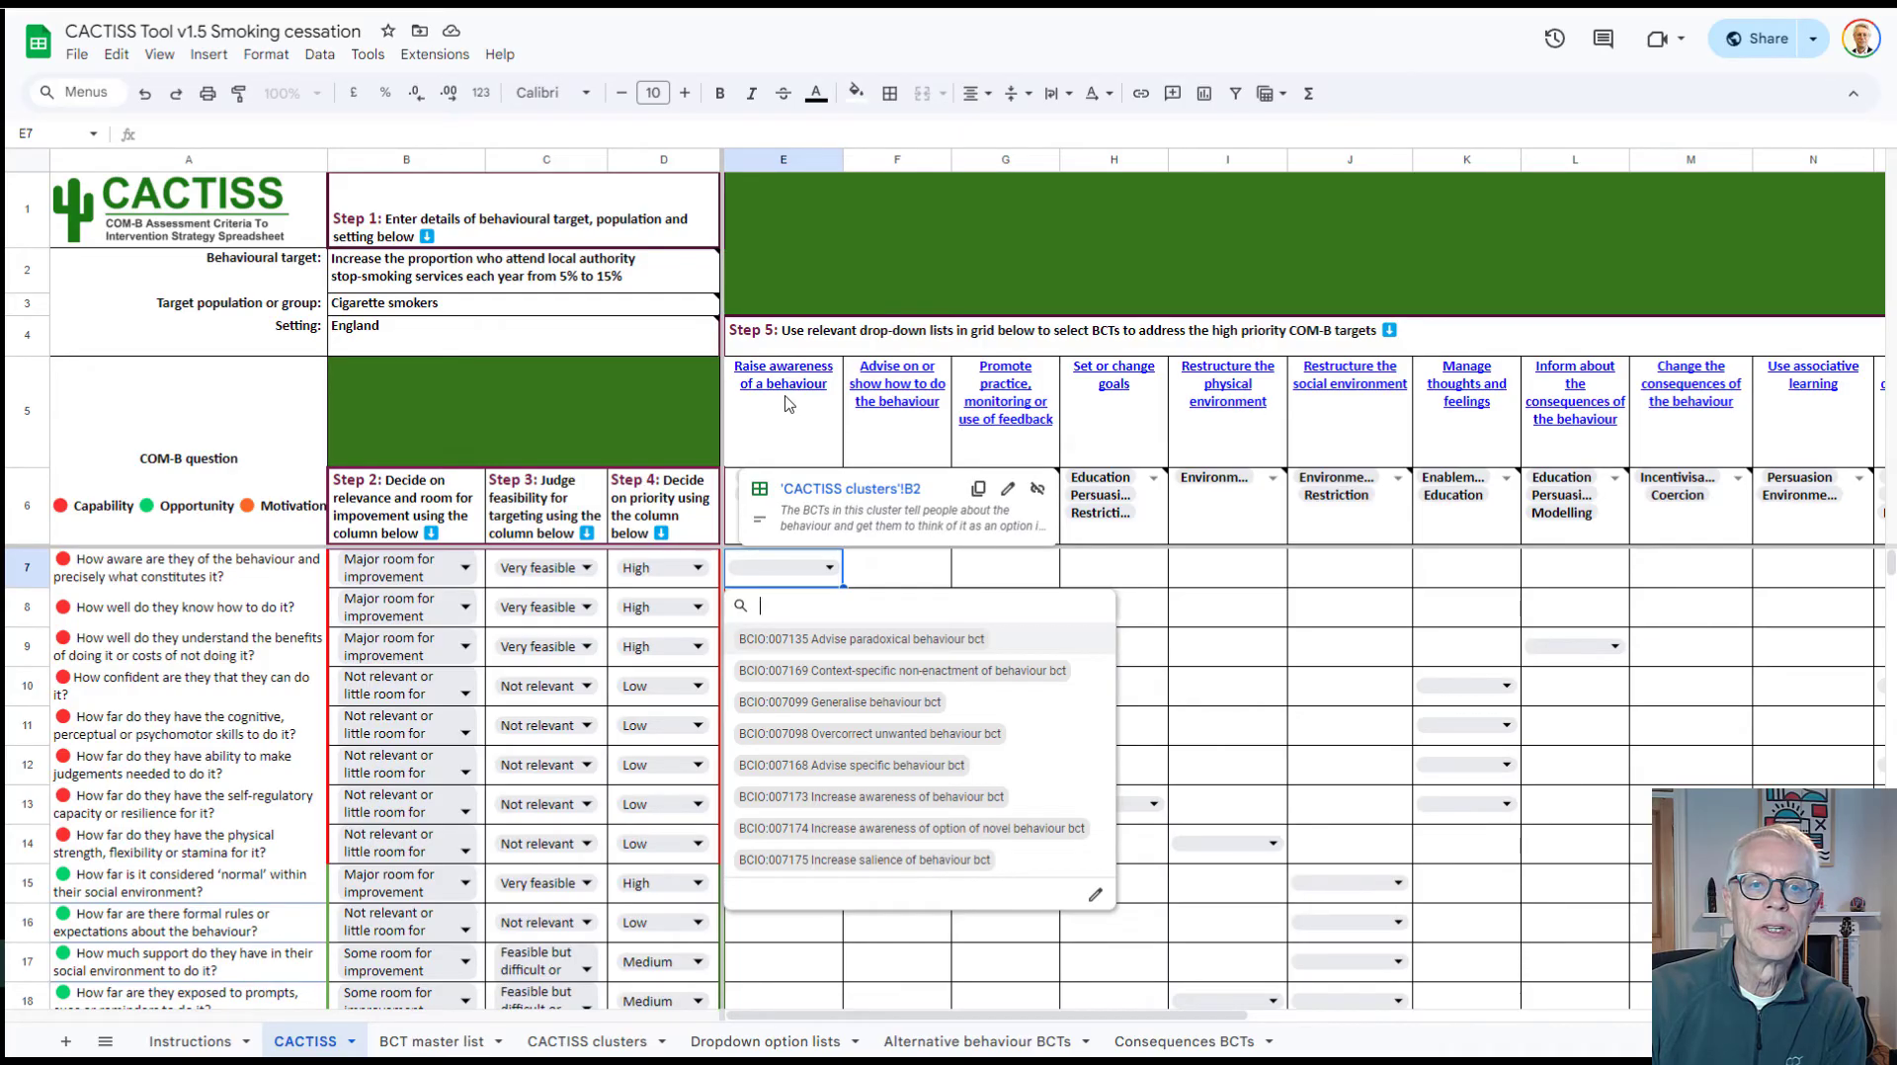
# Follow E5's Raise awareness of a behaviour link to the CACTISS clusters sheet and view column A.
pyautogui.click(847, 491)
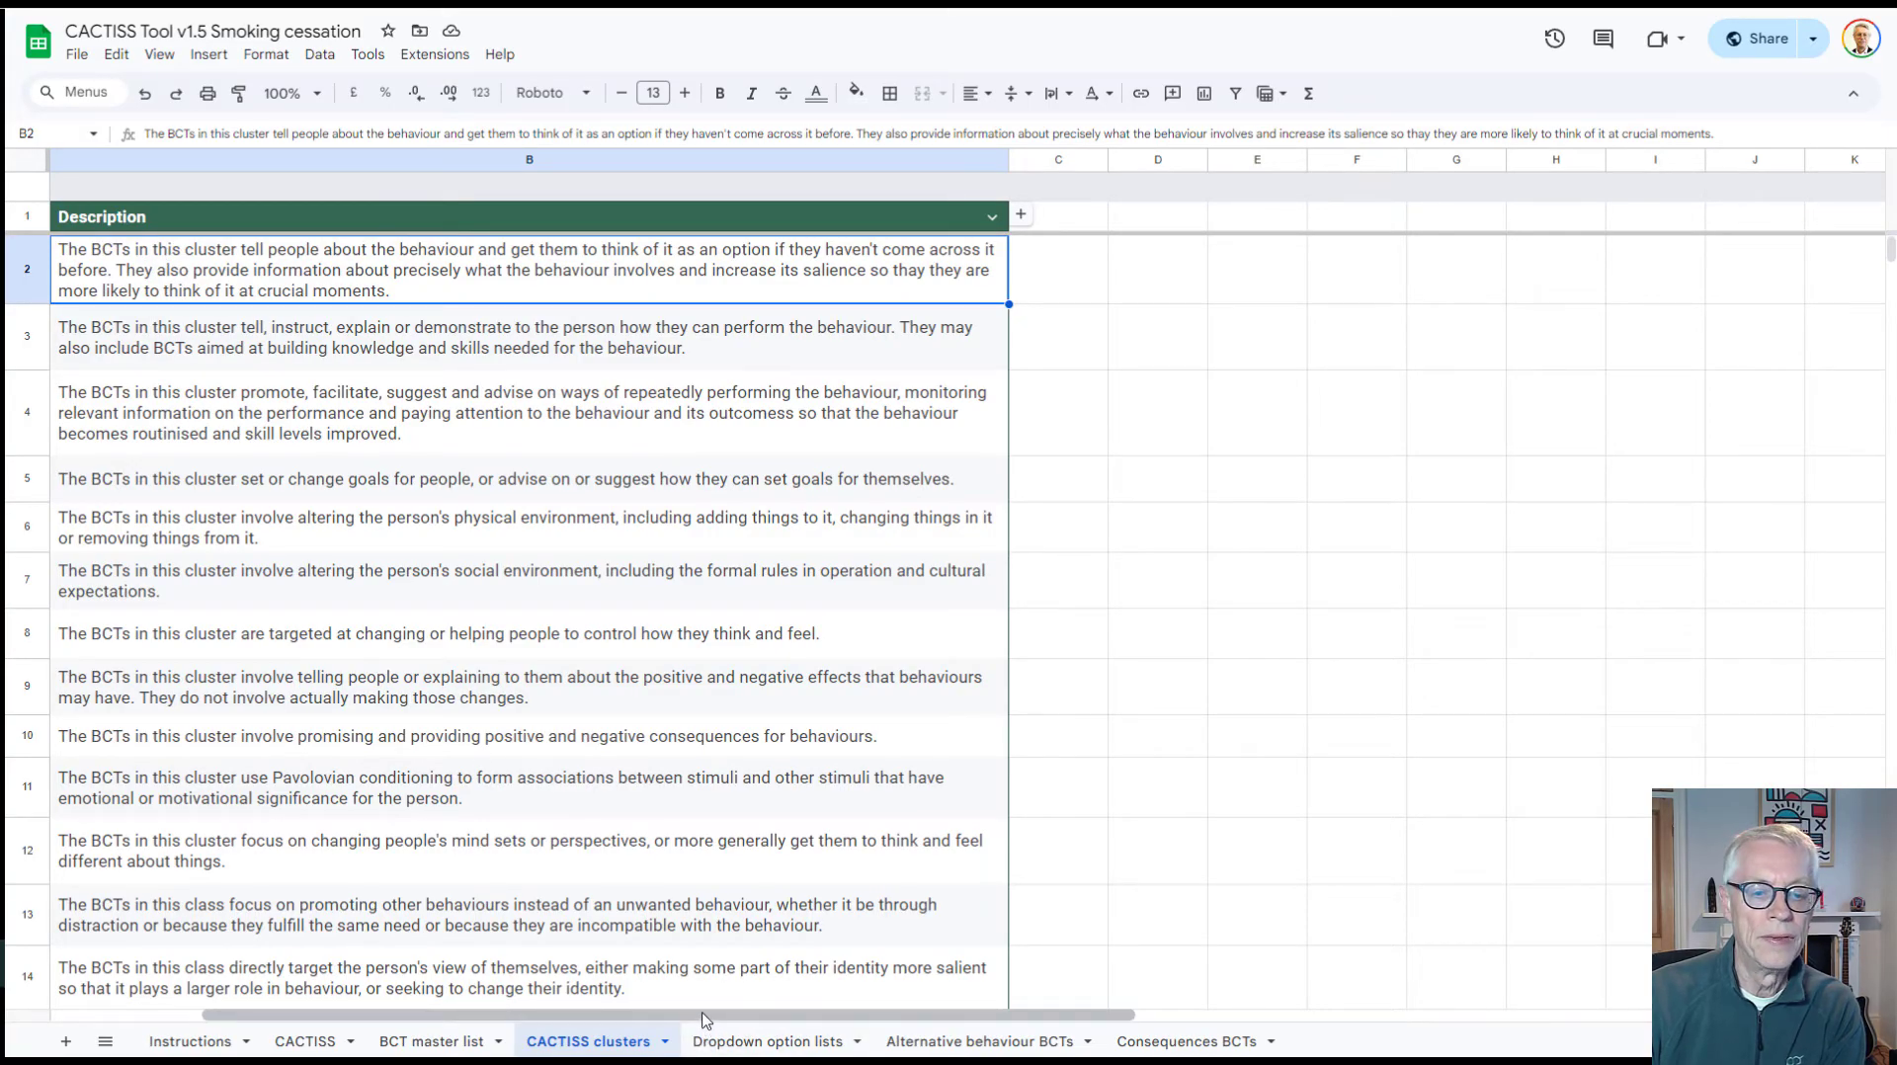
pyautogui.moveTo(583, 1015); pyautogui.dragTo(430, 1035)
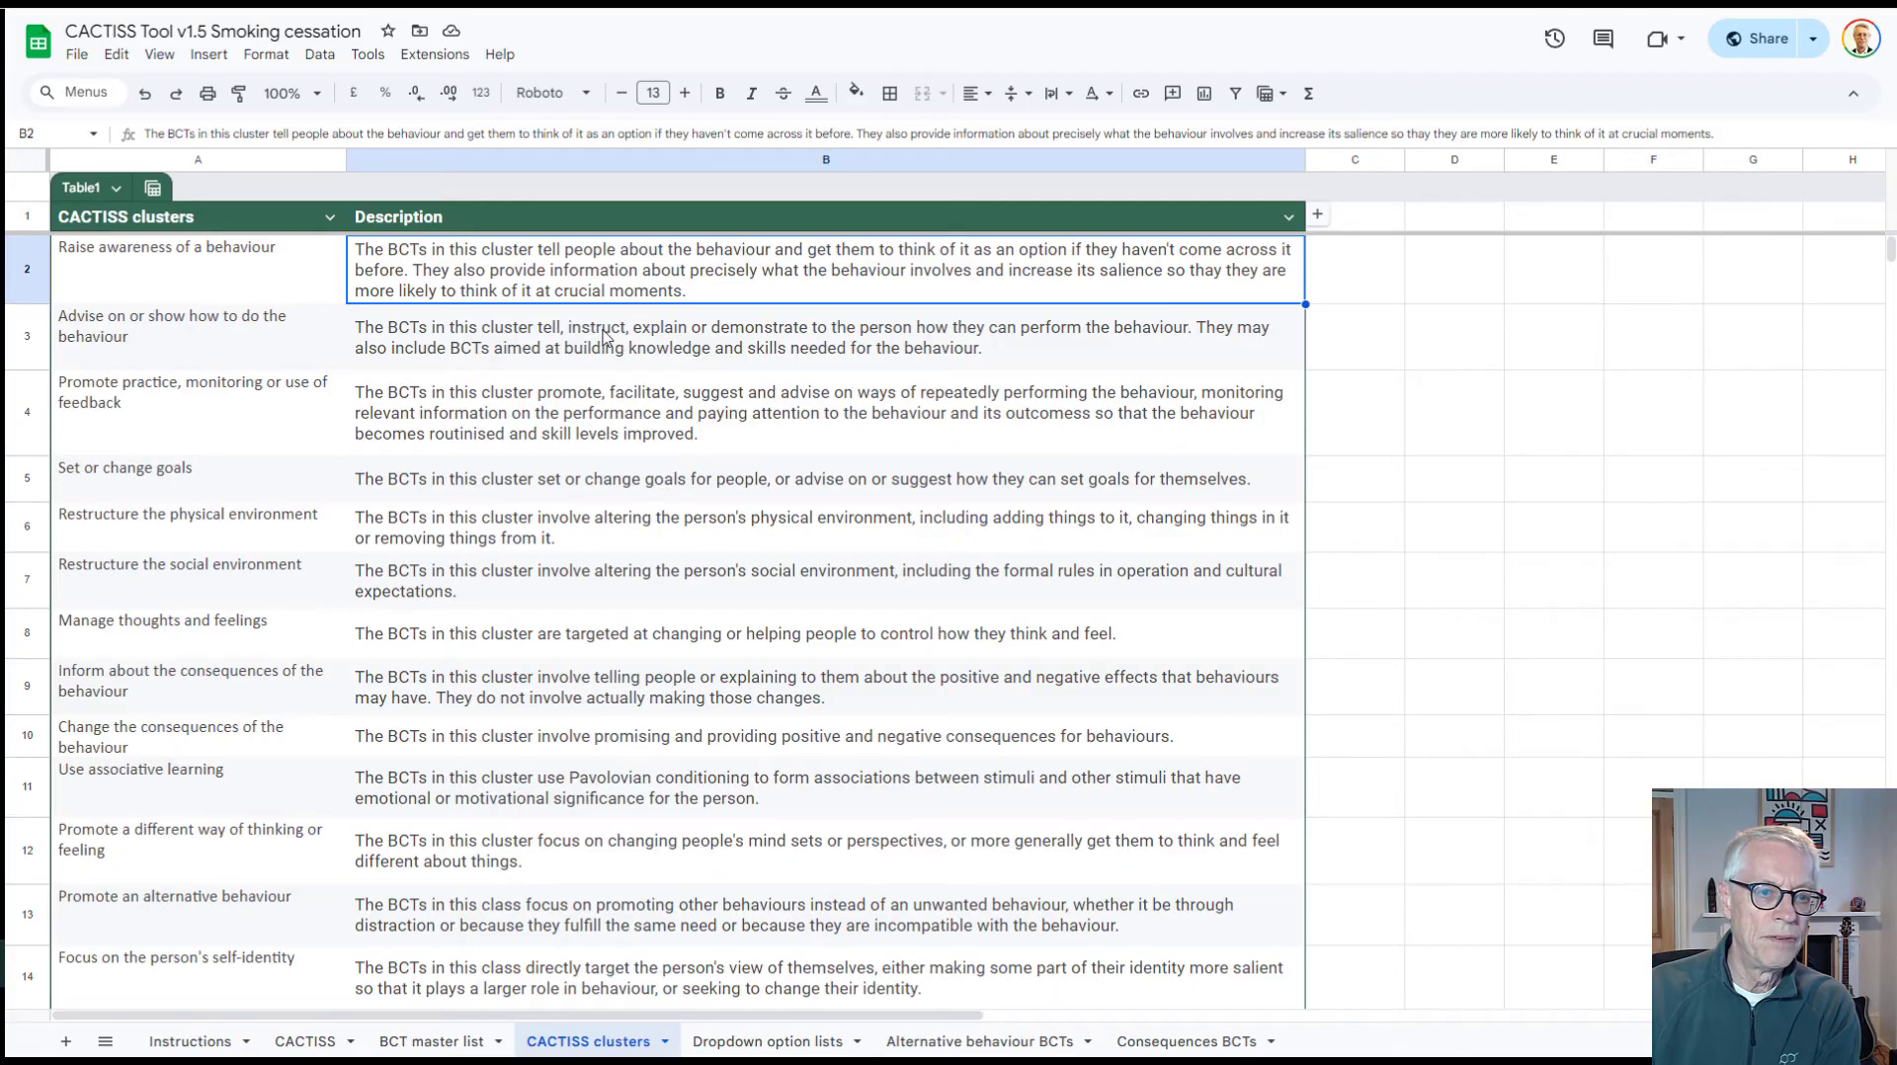
# On the CACTISS sheet, tick BCIO:007168 Advise specific behaviour and BCIO:007175 Increase salience of behaviour in E7.
pyautogui.click(303, 1042)
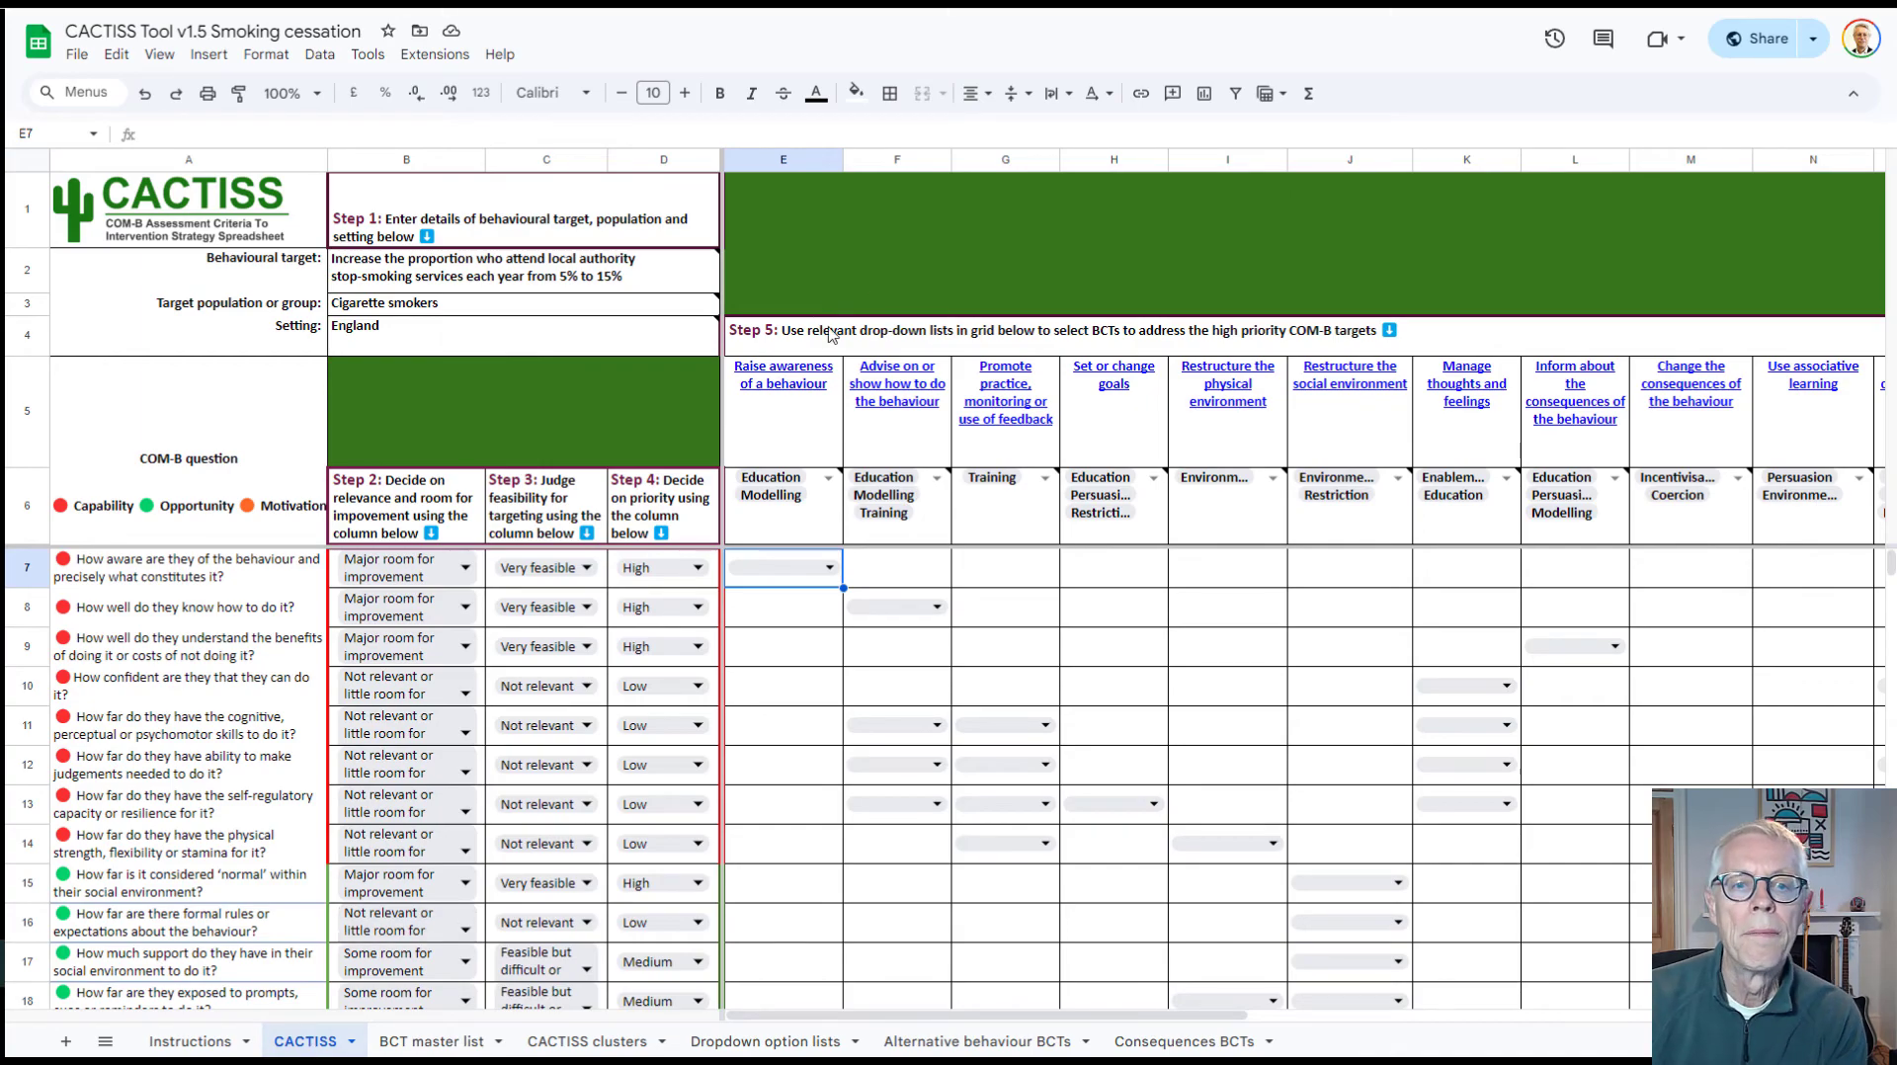
pyautogui.click(828, 569)
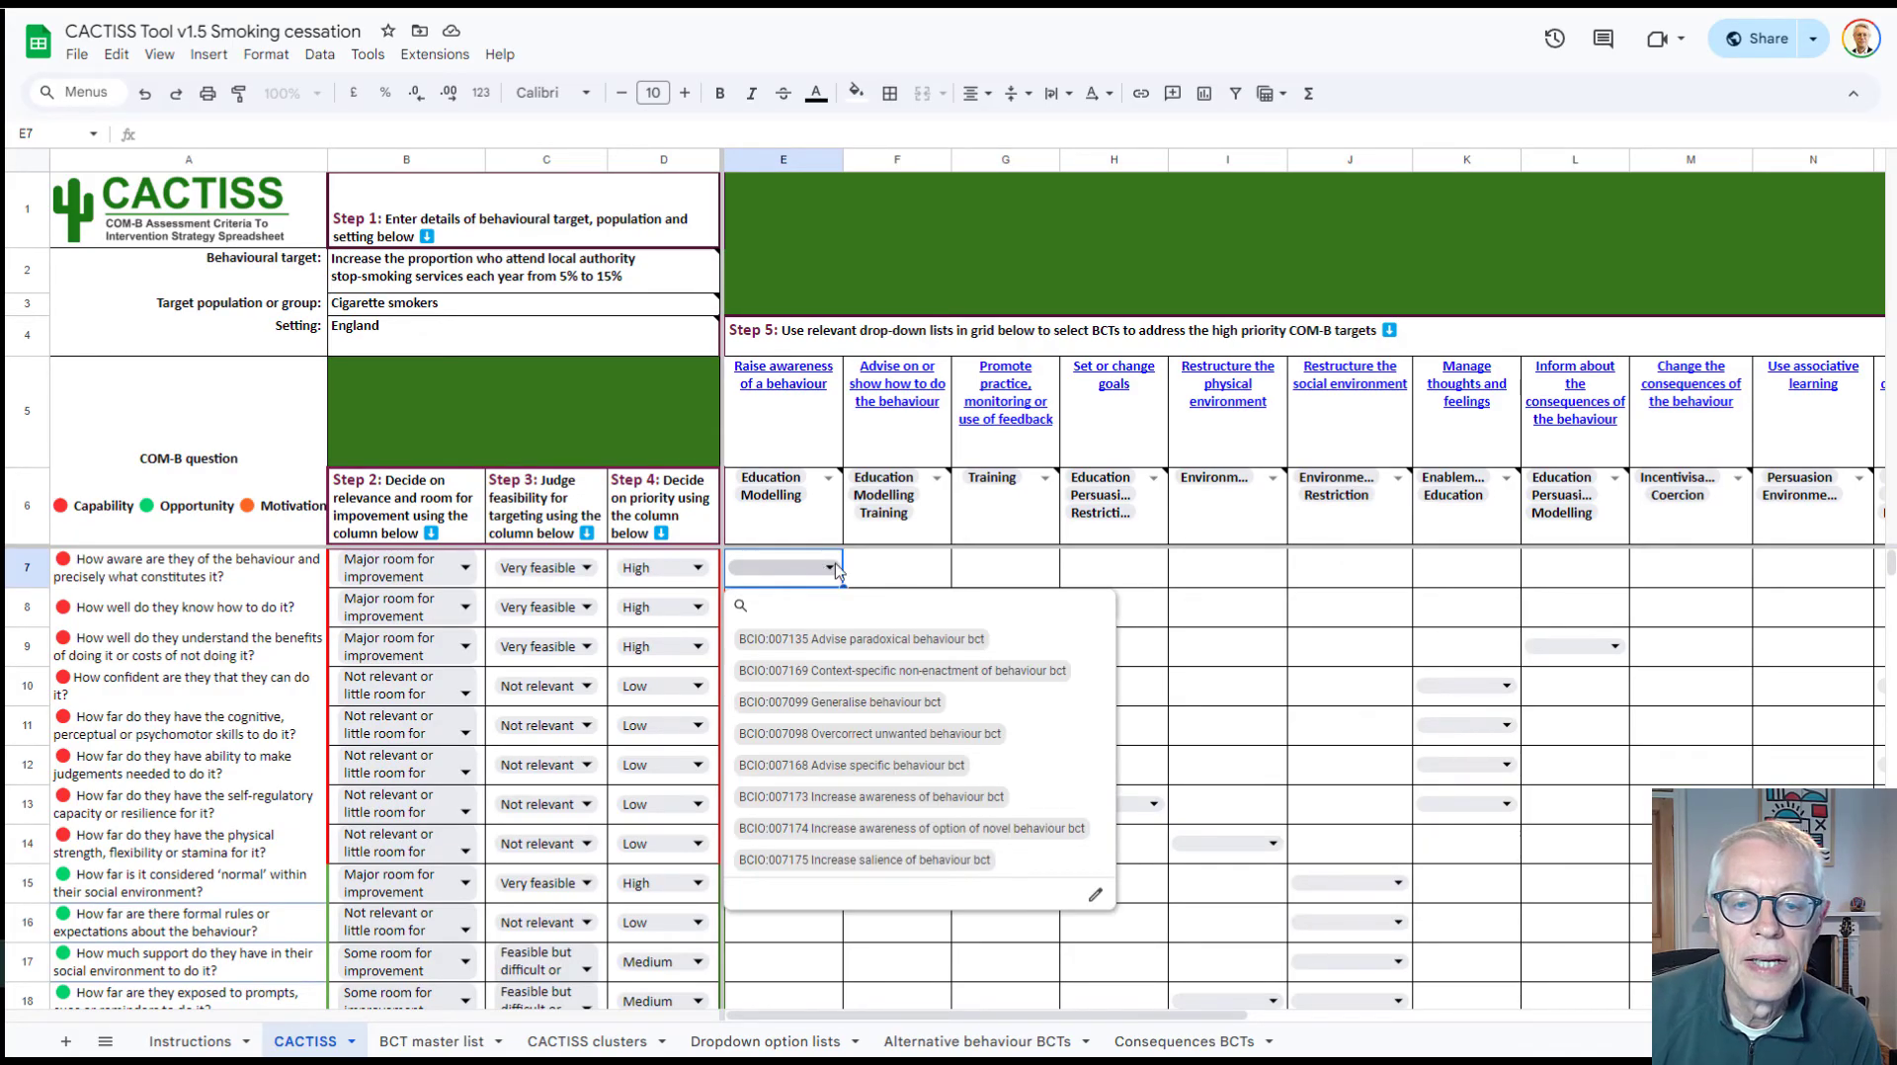
pyautogui.click(860, 767)
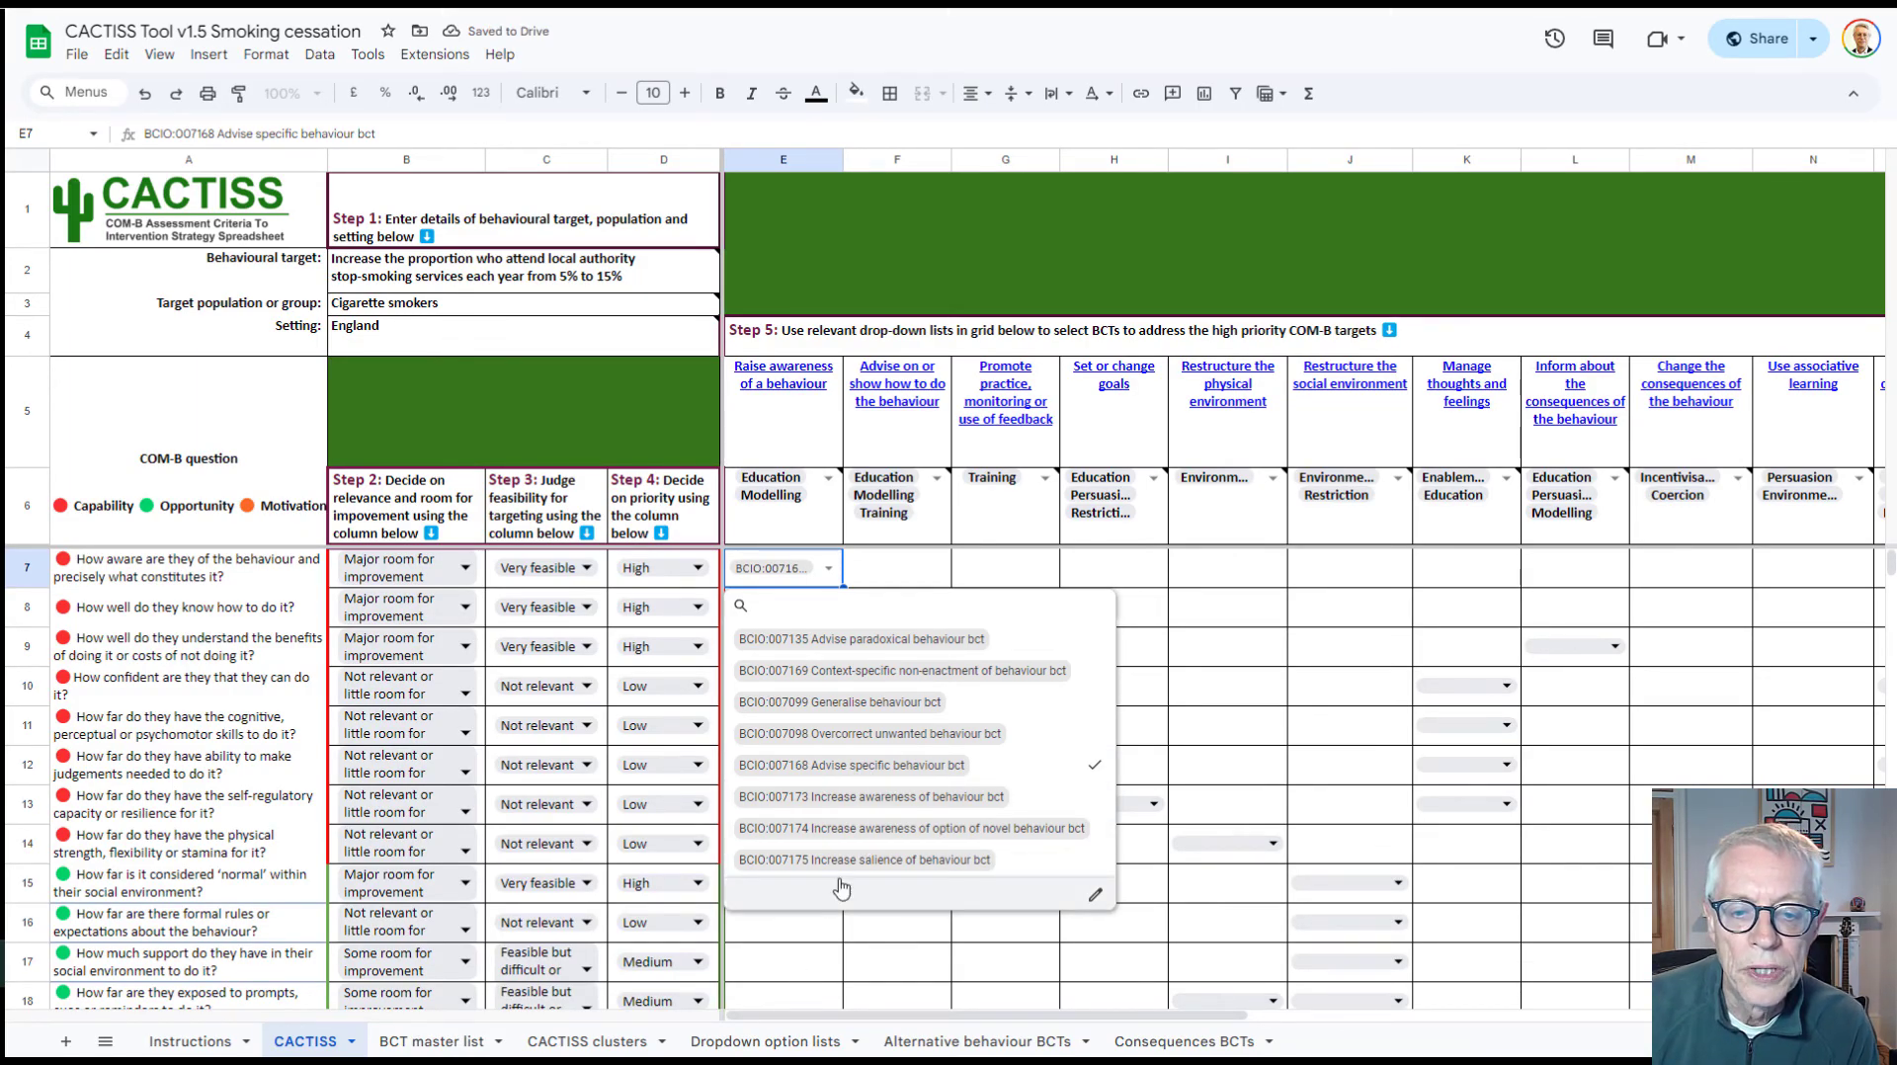
pyautogui.click(1077, 867)
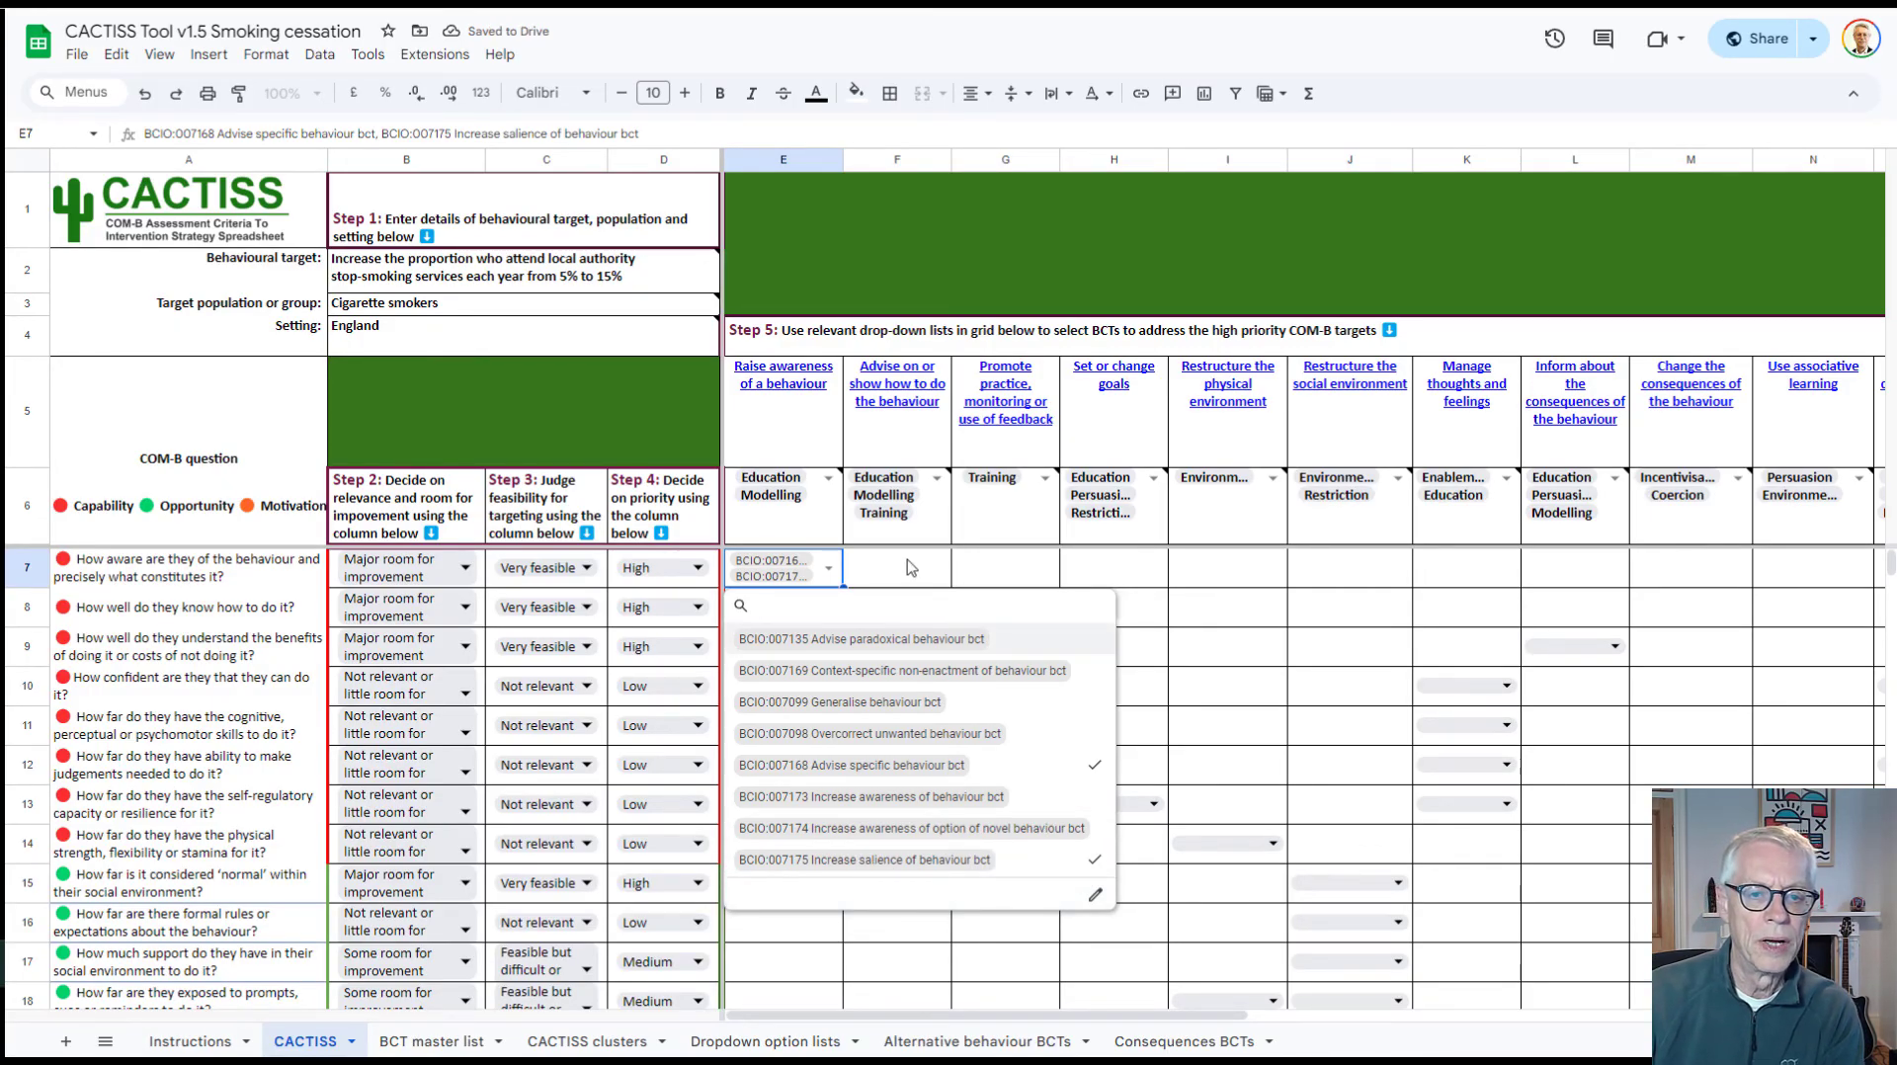
pyautogui.click(882, 580)
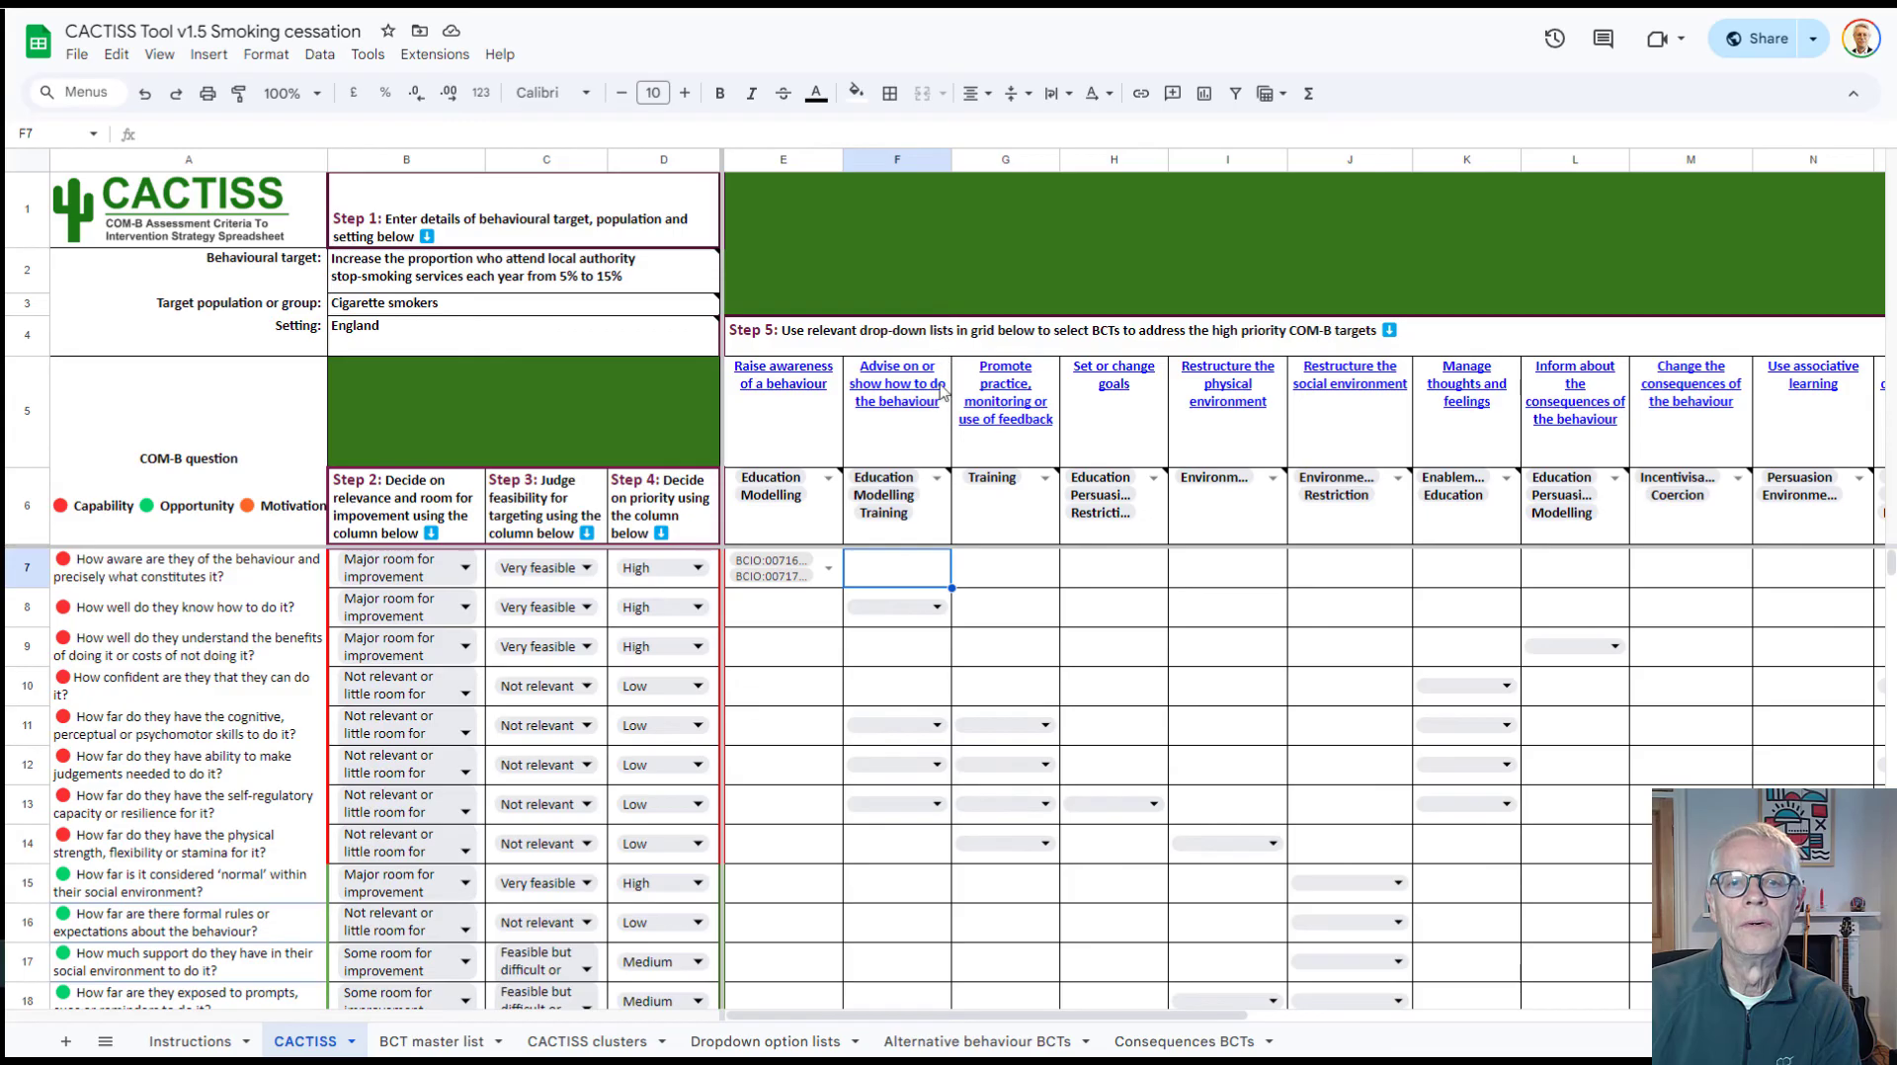
# Choose BCIO:007050 Guide how to perform behaviour bct as the BCT in F8.
pyautogui.click(937, 608)
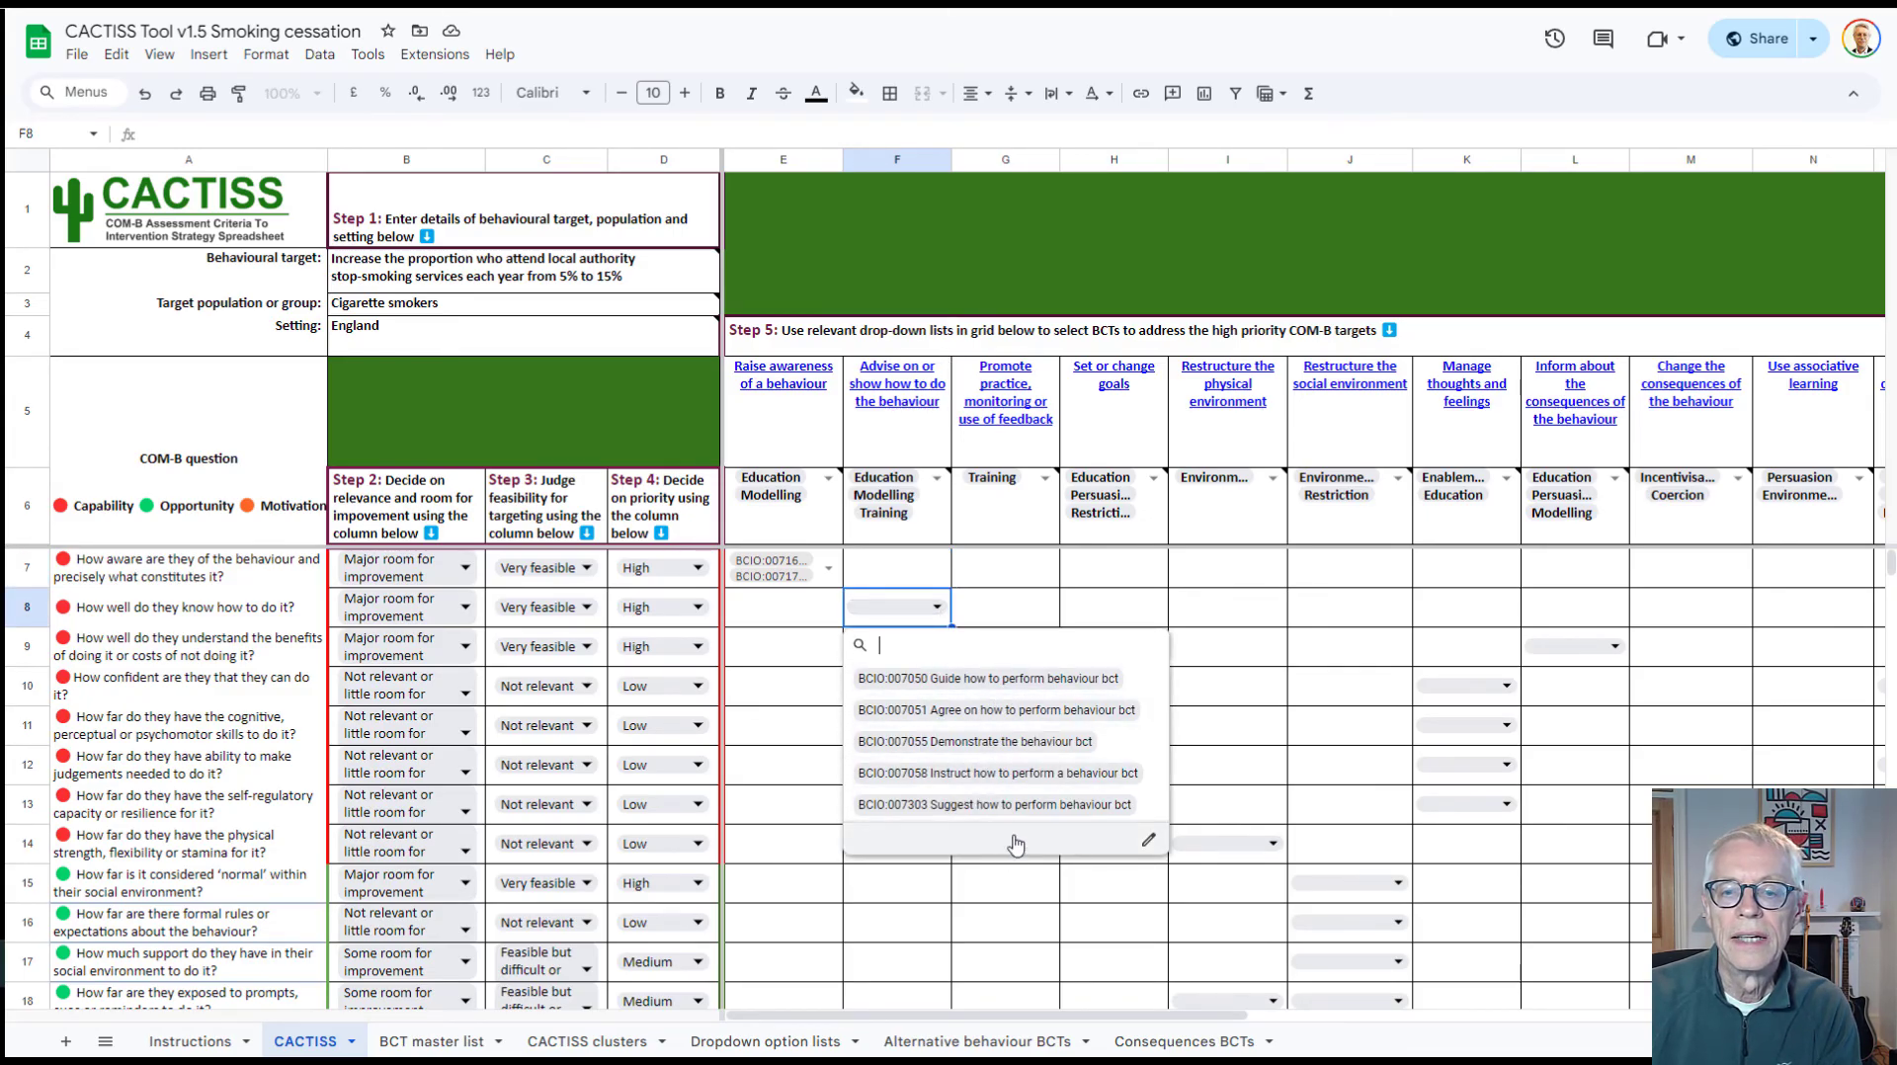
pyautogui.click(1015, 681)
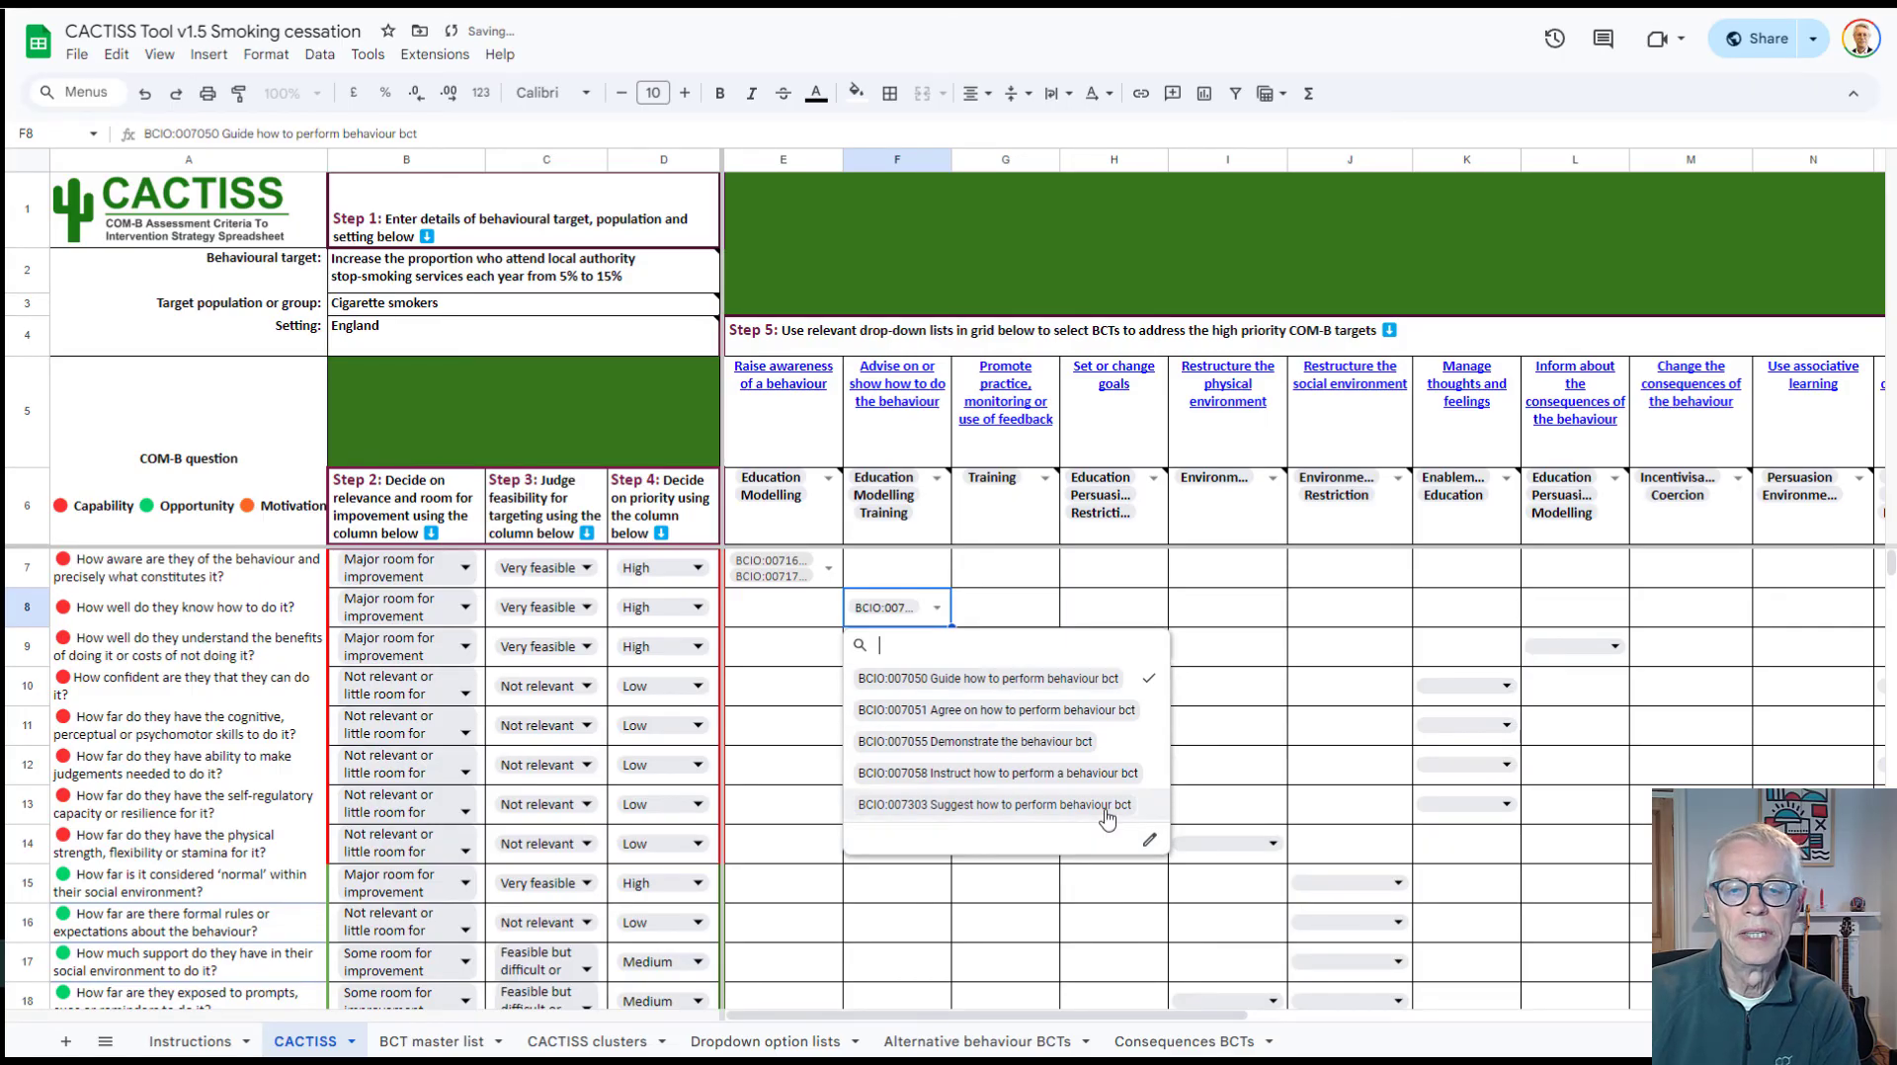
pyautogui.click(1032, 610)
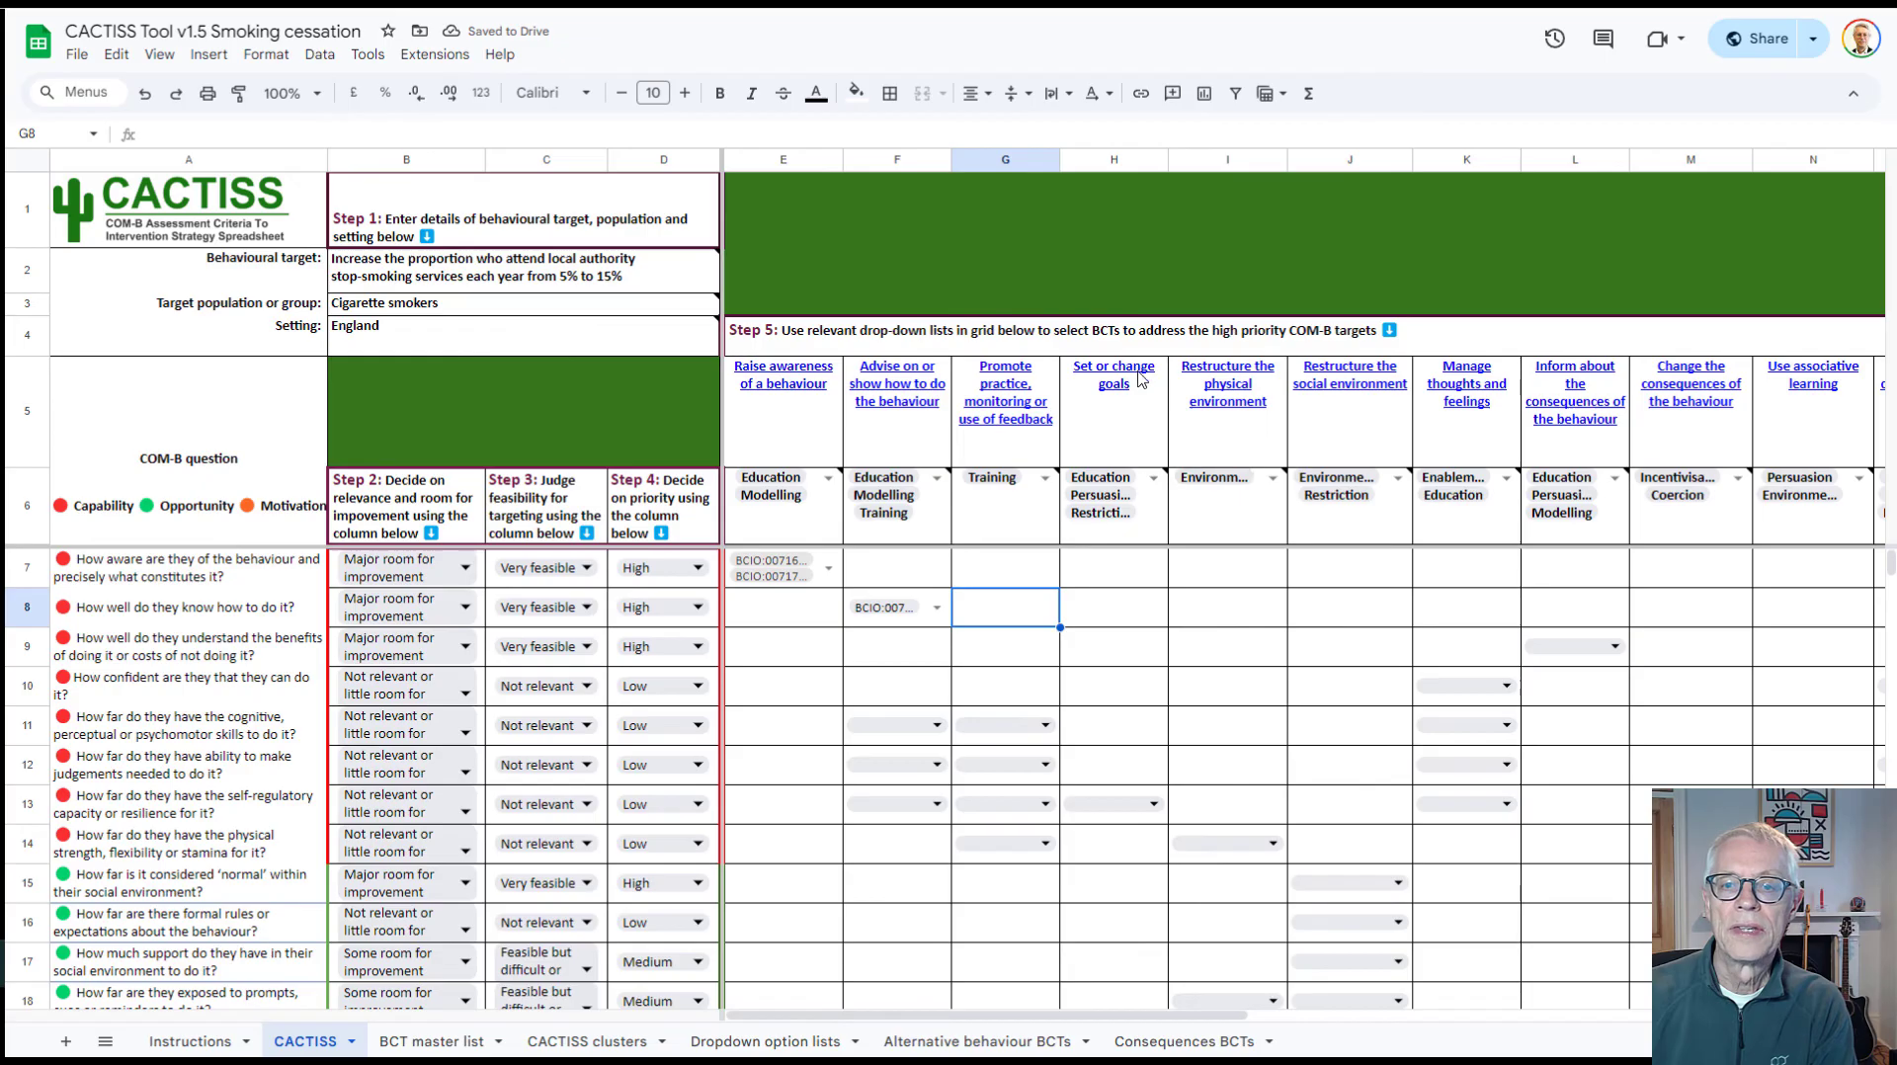
# Browse H13's goal-setting BCT options and close the list without choosing one.
pyautogui.moveTo(1125, 436)
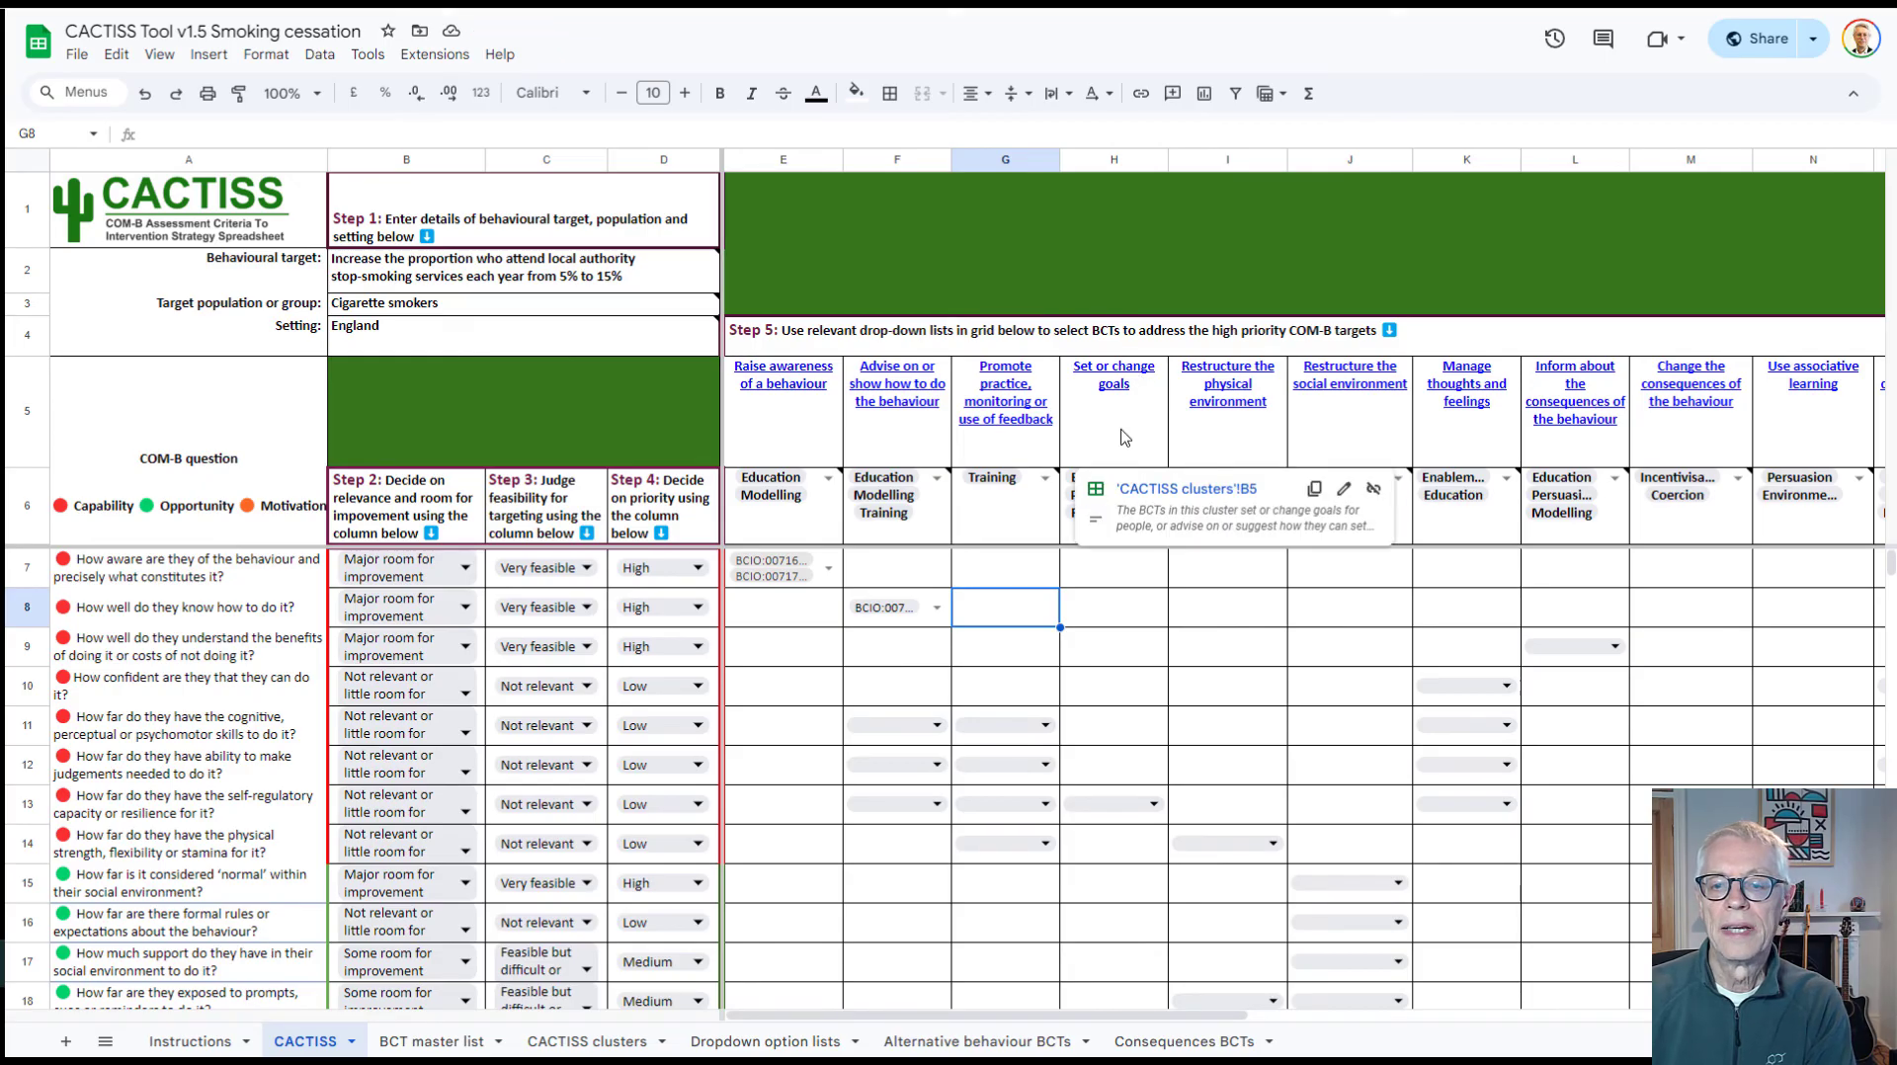
pyautogui.click(1154, 803)
pyautogui.scroll(-5, 1270, 909)
pyautogui.scroll(5, 1270, 909)
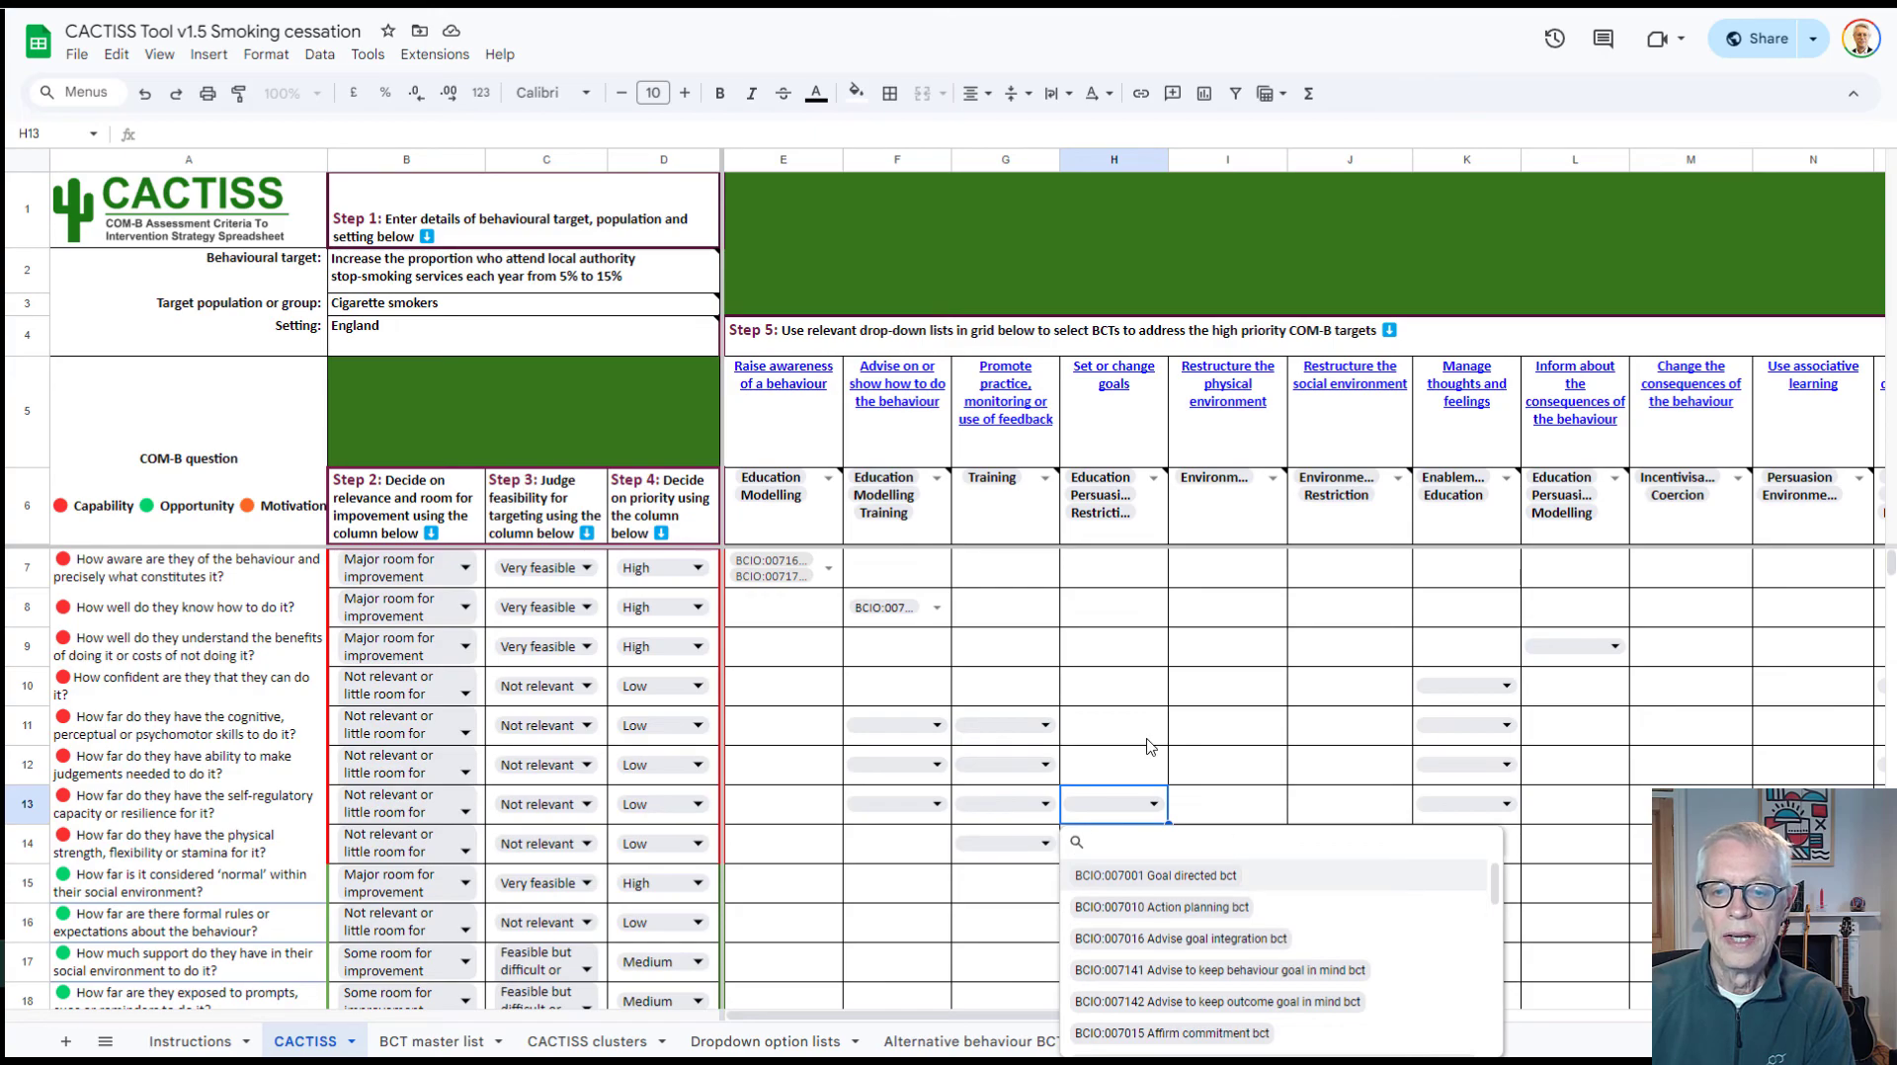
pyautogui.click(1136, 771)
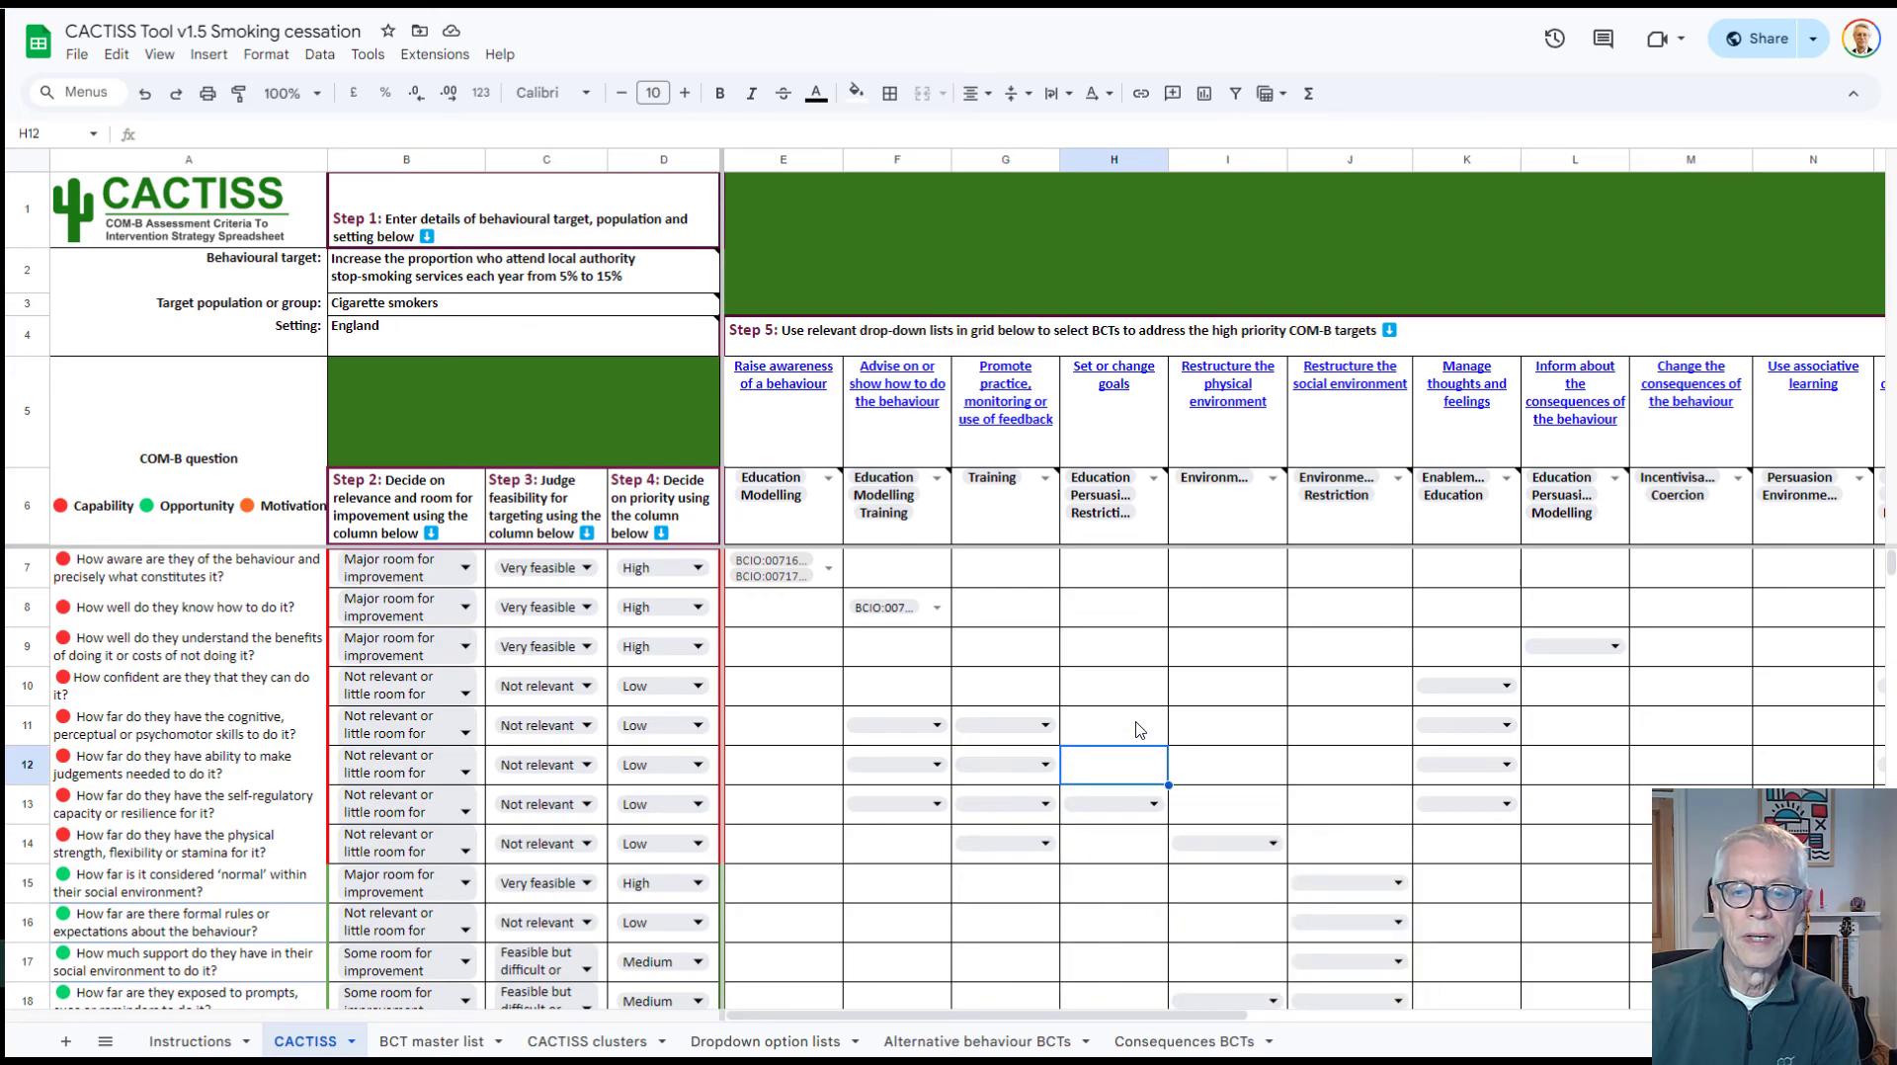
pyautogui.moveTo(1225, 1023); pyautogui.dragTo(1009, 1000)
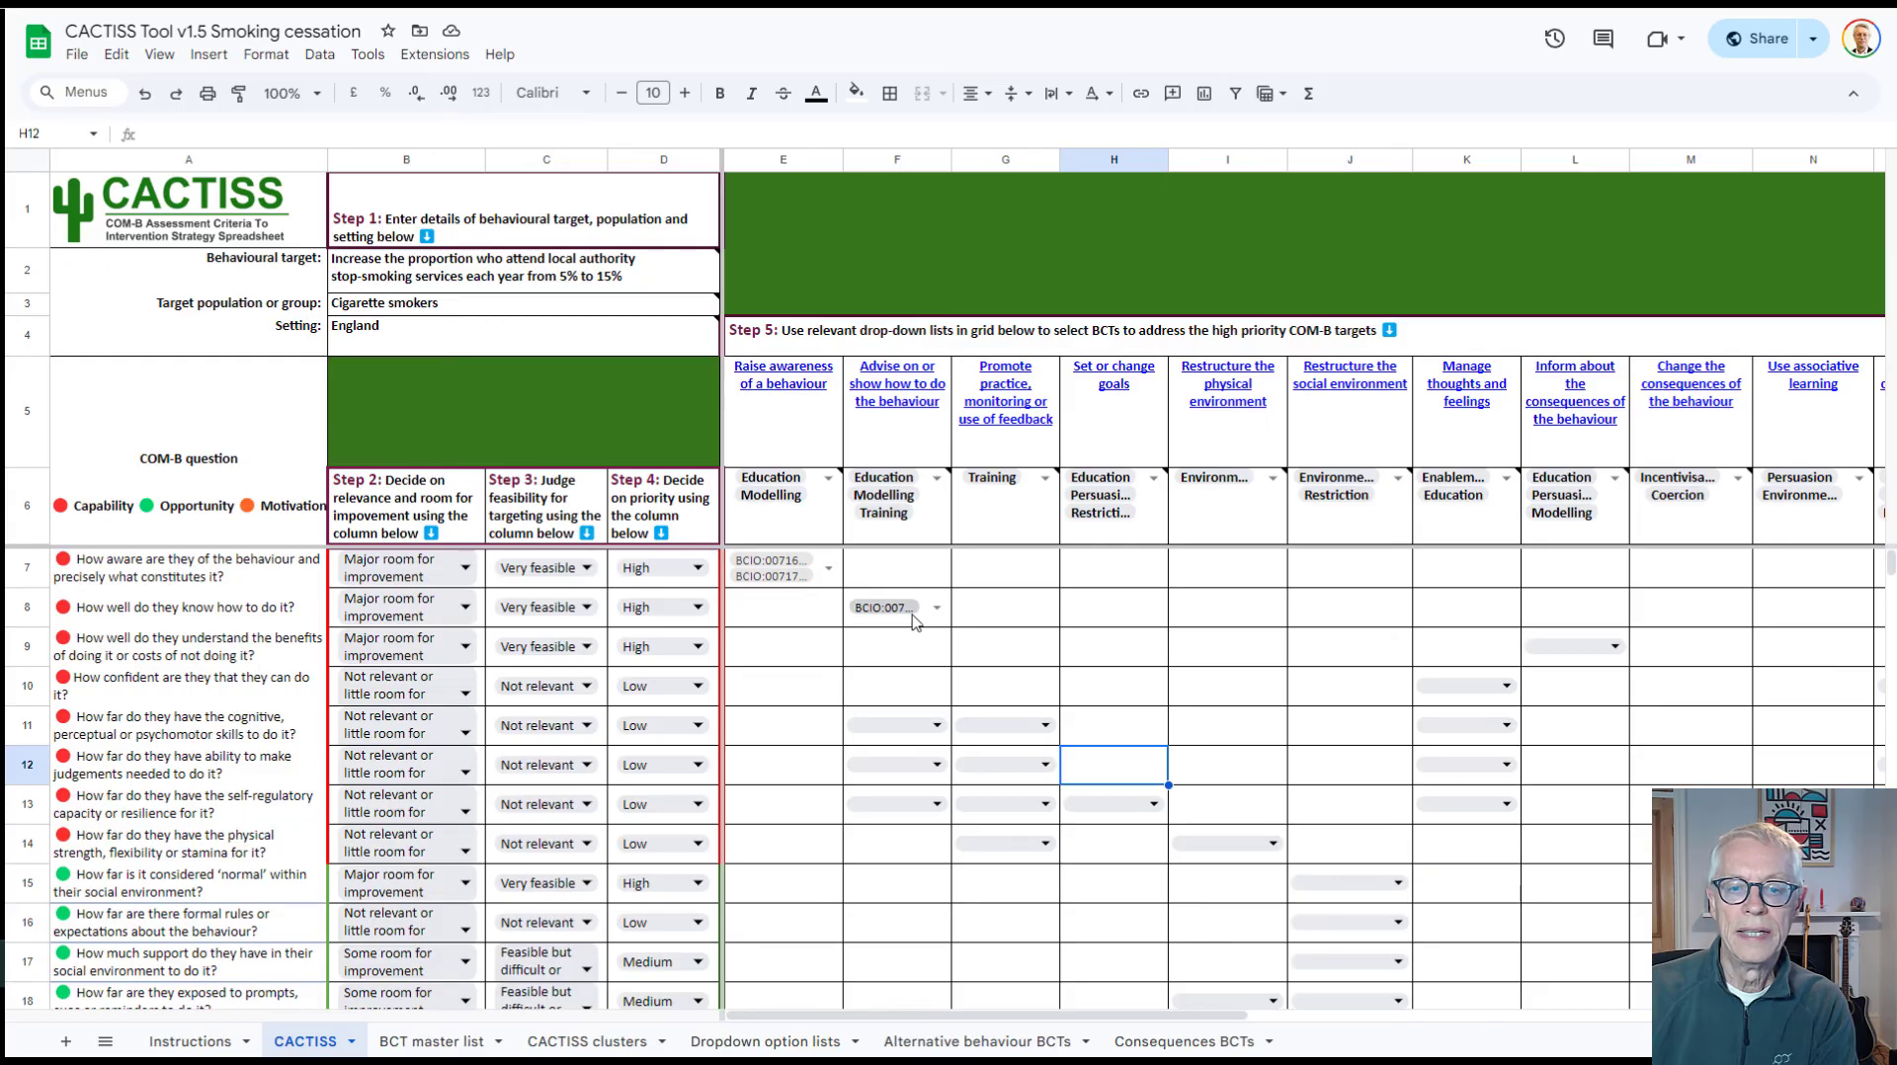
pyautogui.moveTo(1236, 1016); pyautogui.dragTo(1833, 1035)
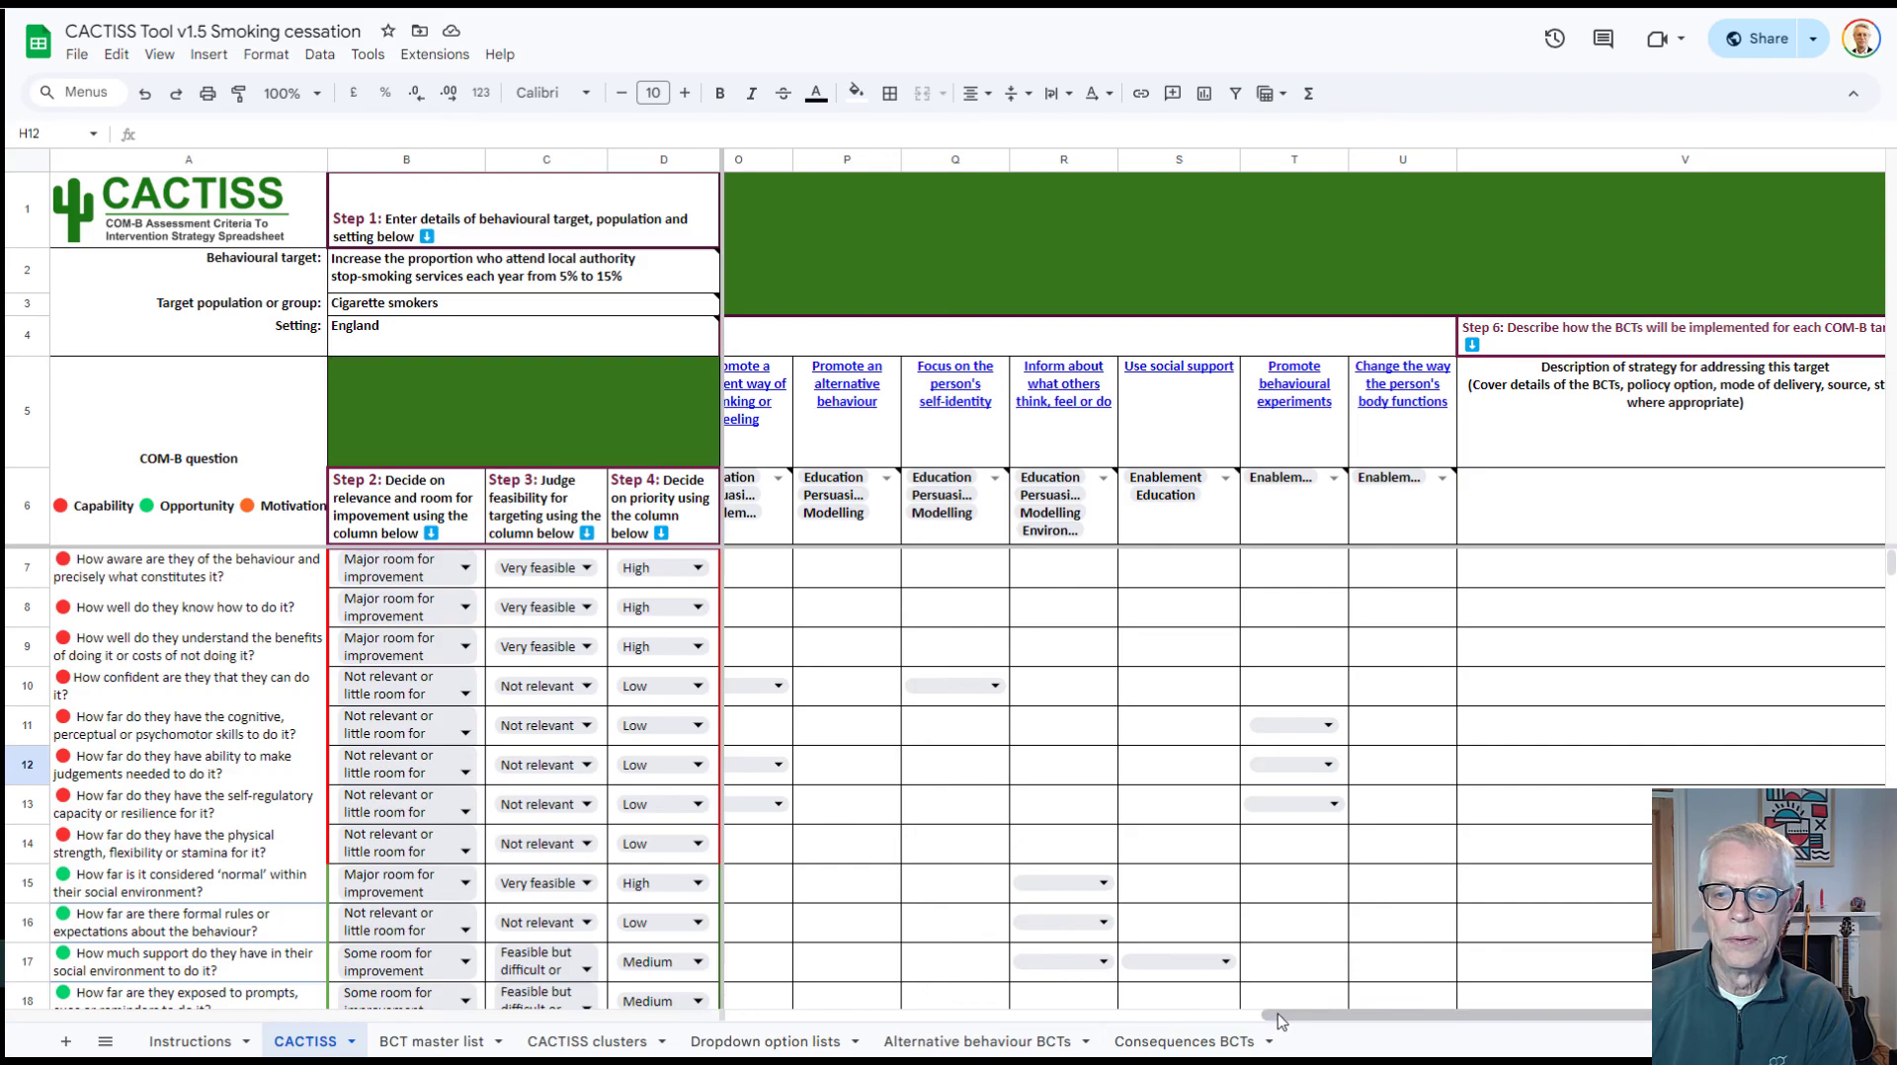
pyautogui.moveTo(1280, 1015); pyautogui.dragTo(1348, 1015)
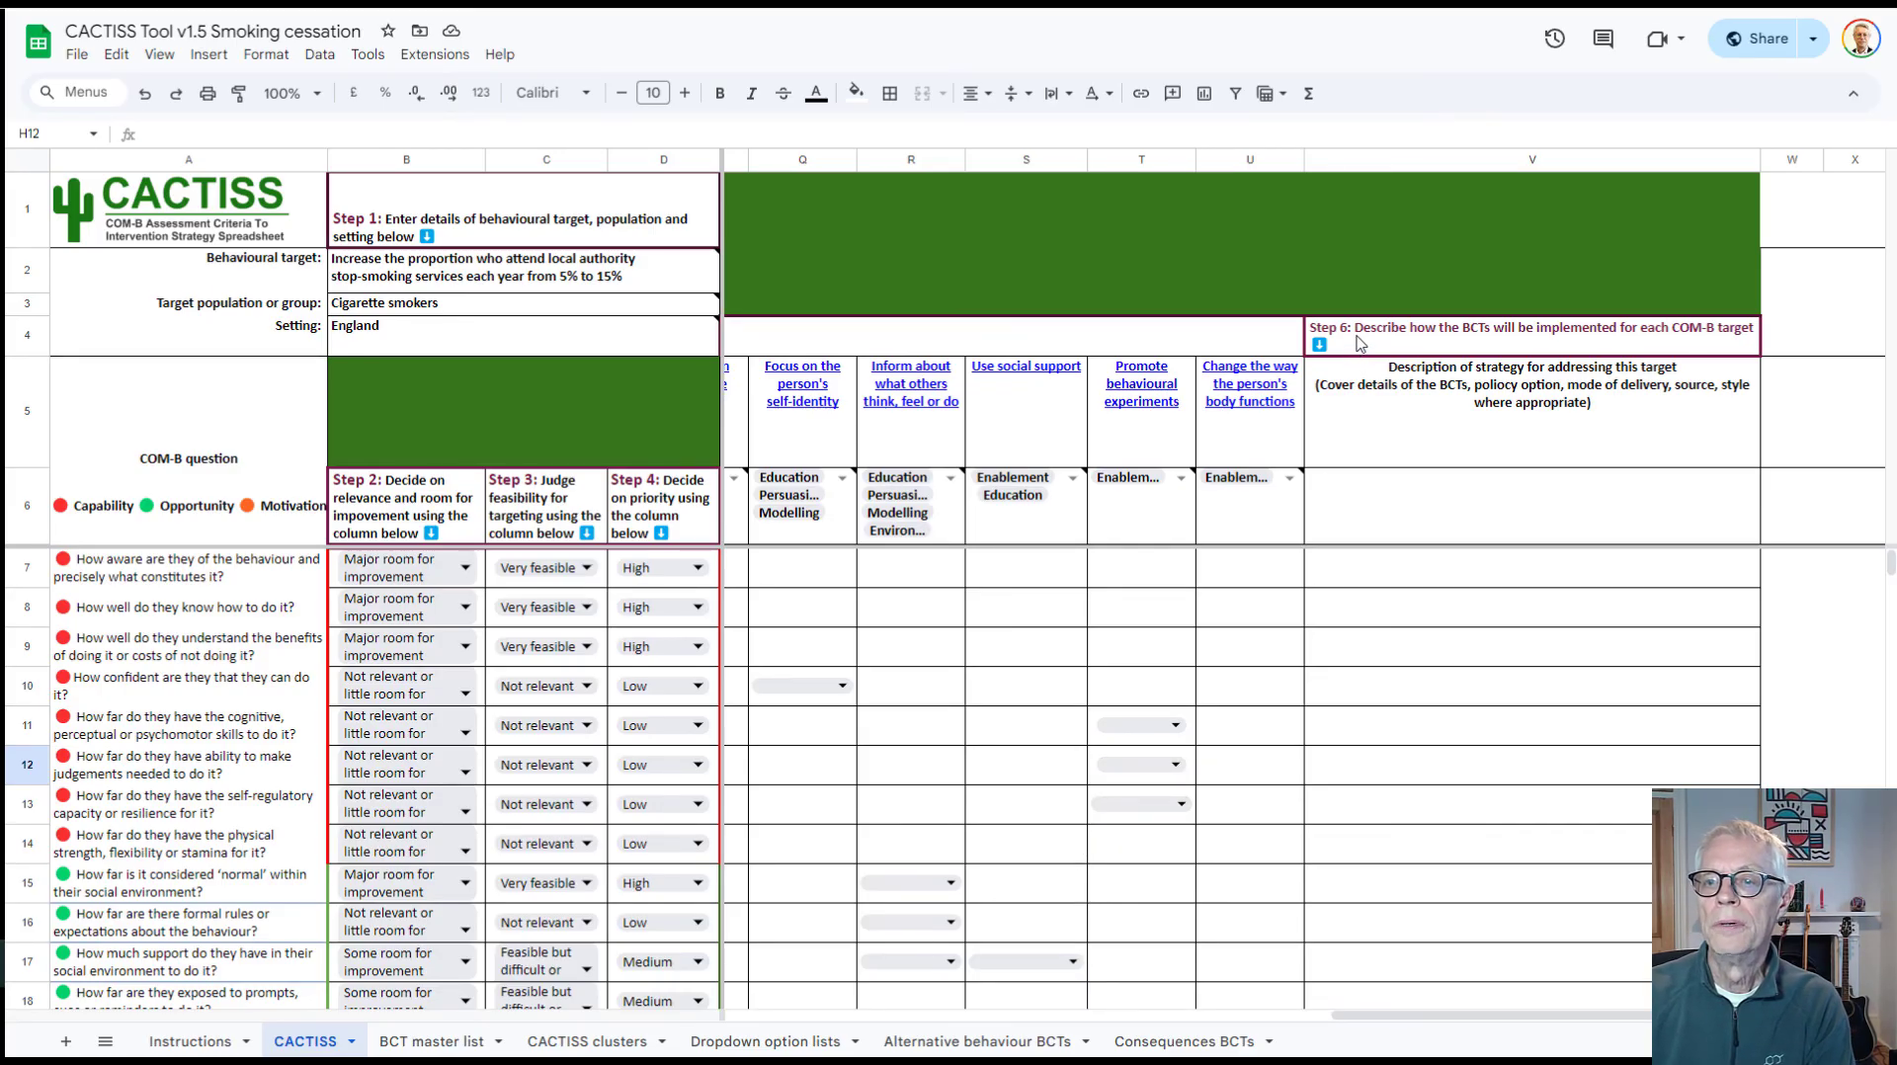
pyautogui.click(1419, 587)
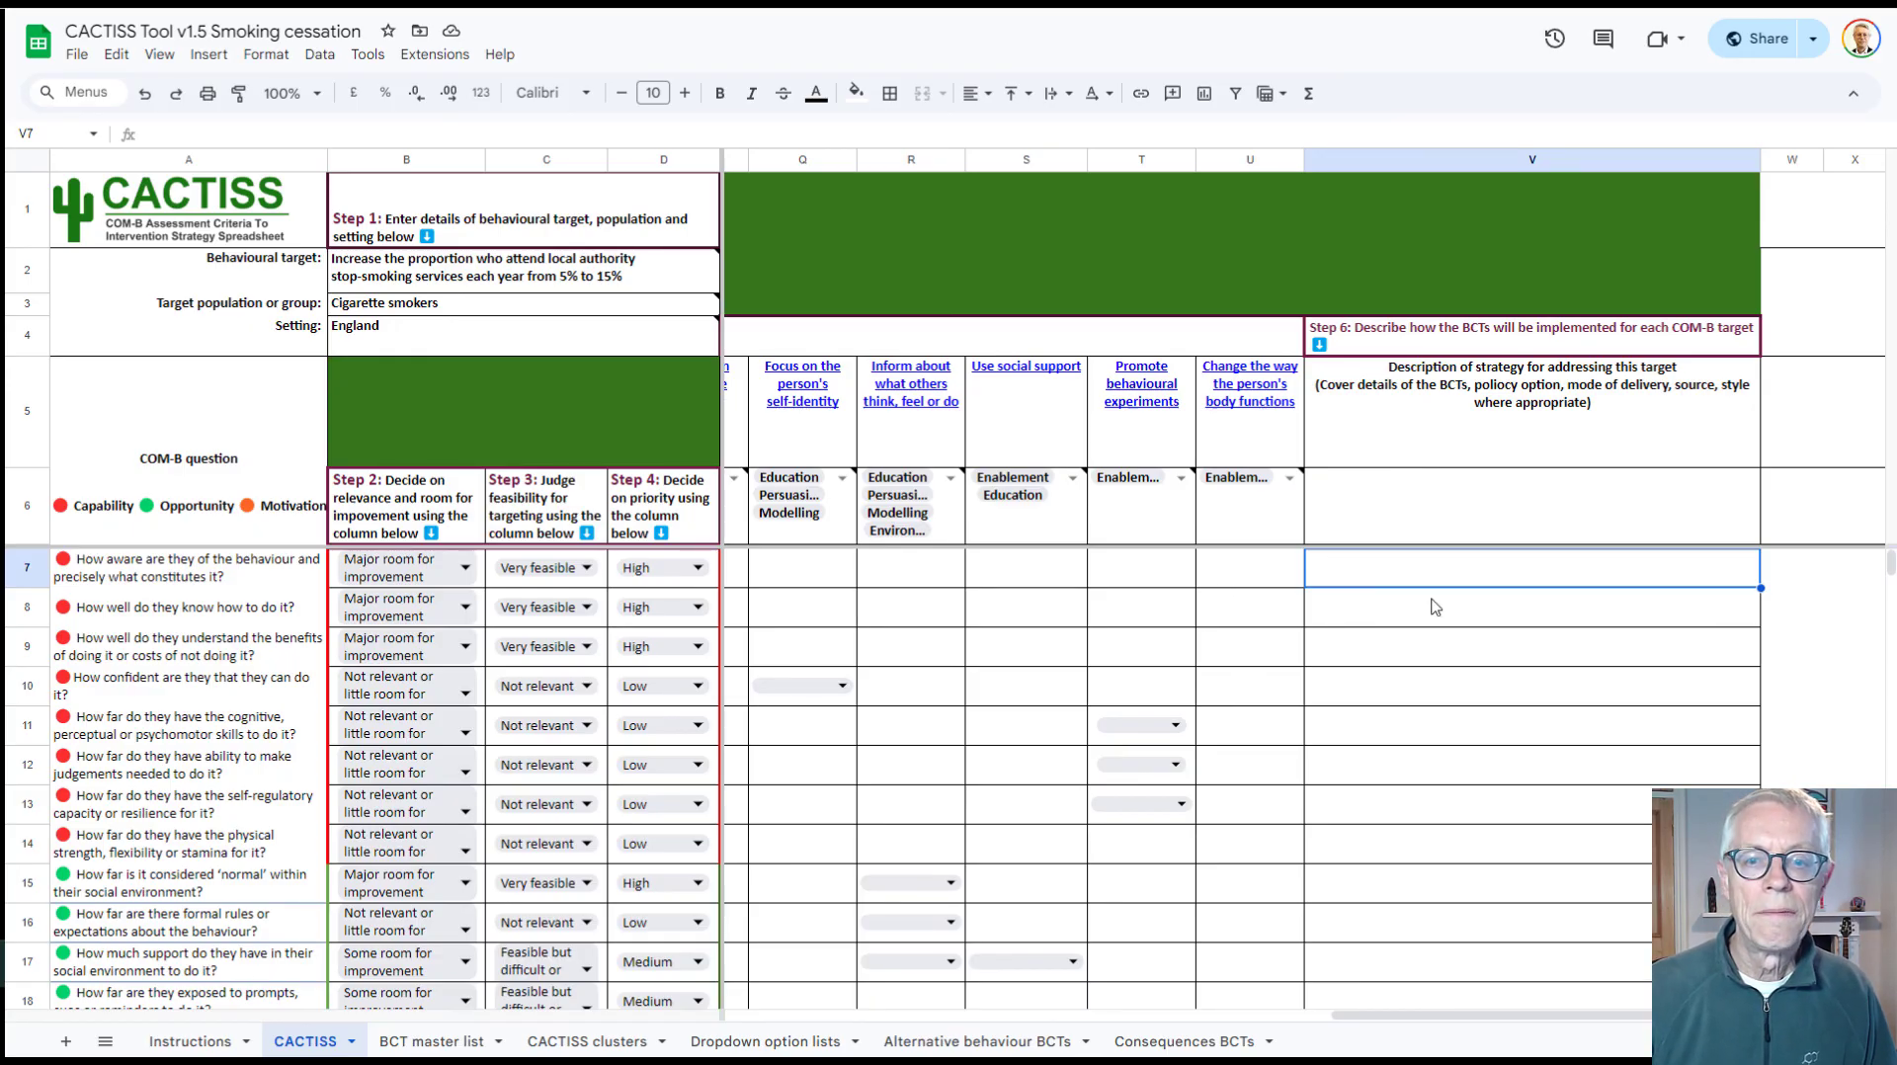
pyautogui.moveTo(1393, 1013); pyautogui.dragTo(791, 1014)
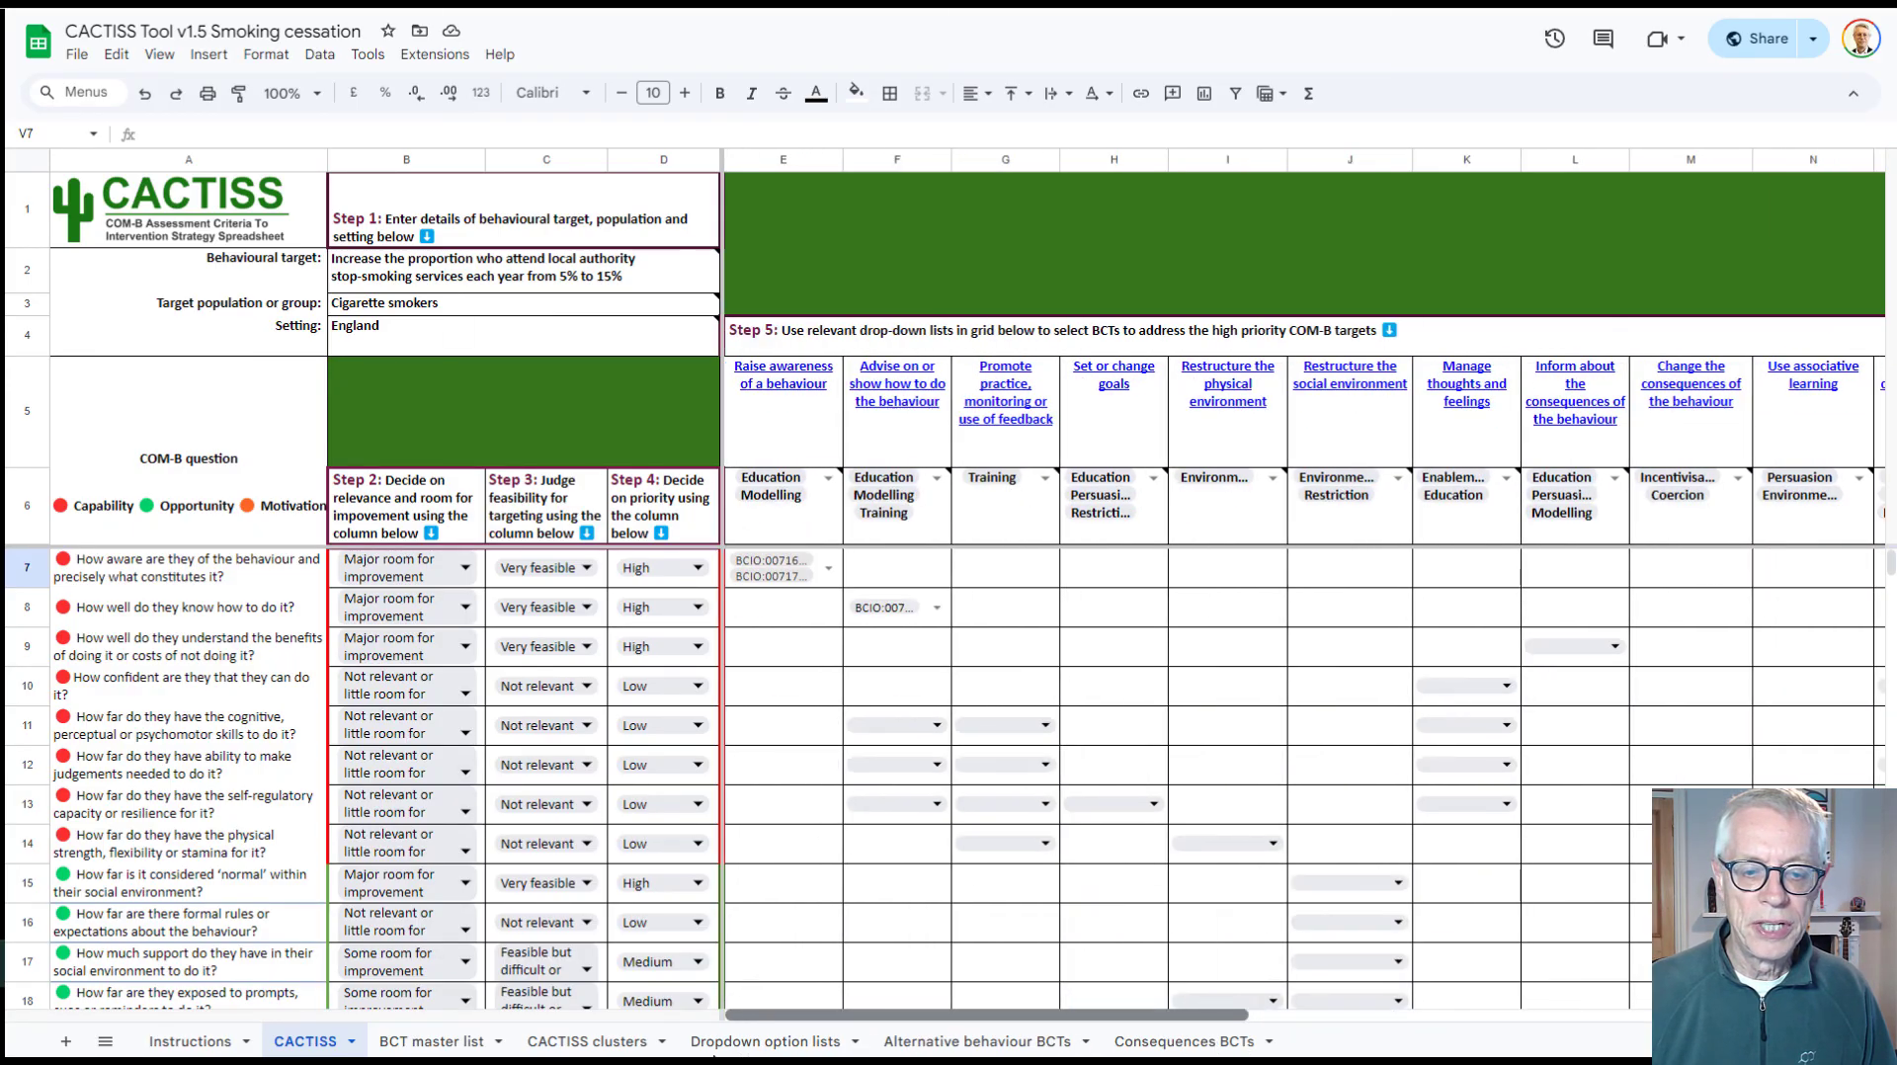